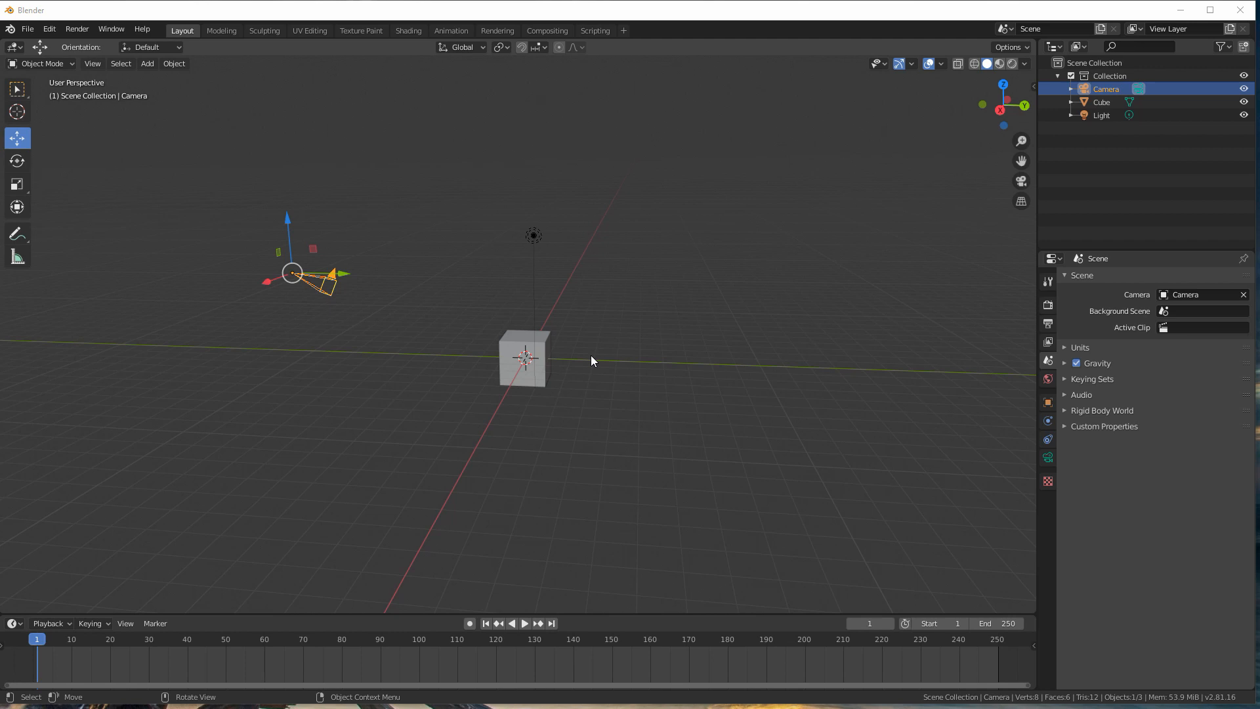
Step: Hide the default collection holding the camera, cube and light, and collapse its contents in the outliner
scroll(591, 360, "up", 3)
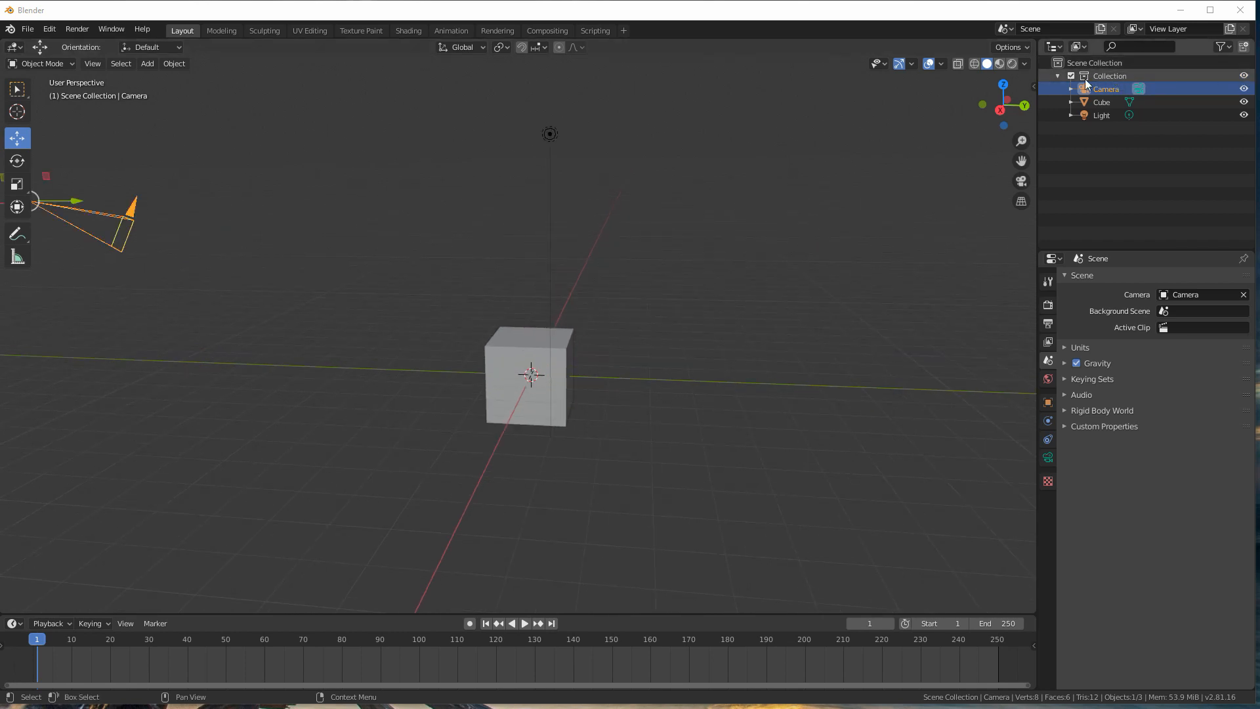
left_click(1244, 76)
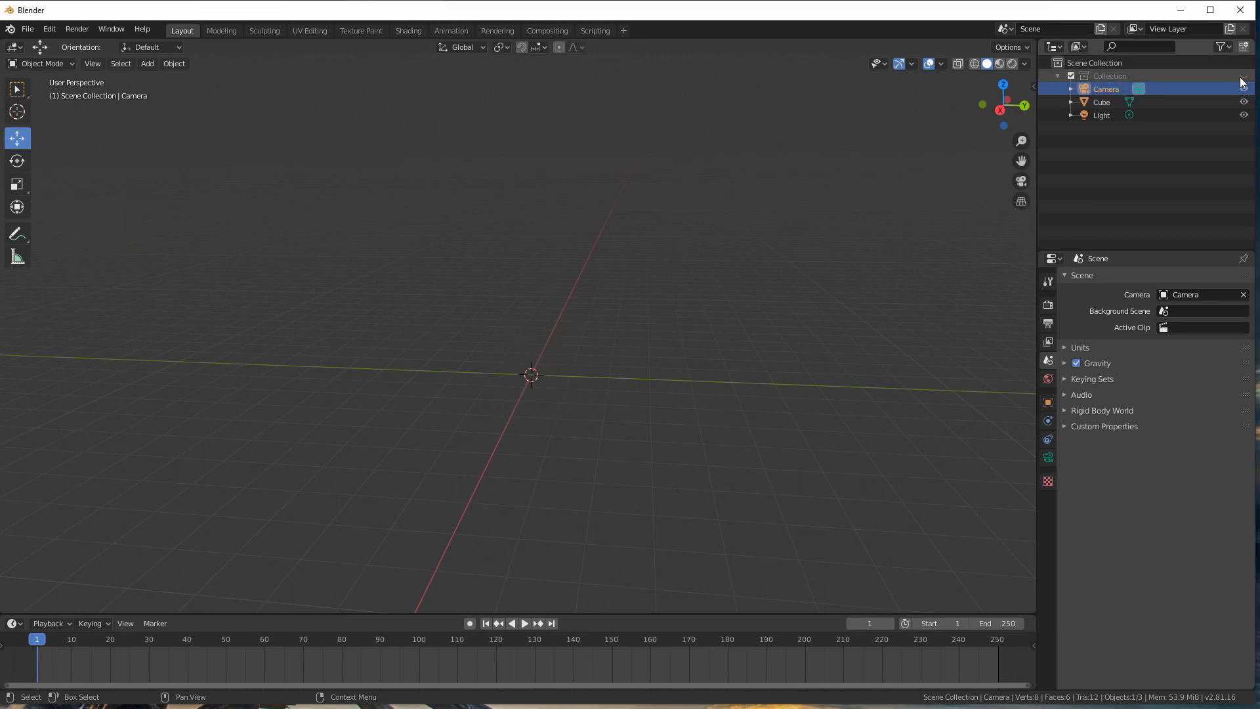
left_click(1057, 76)
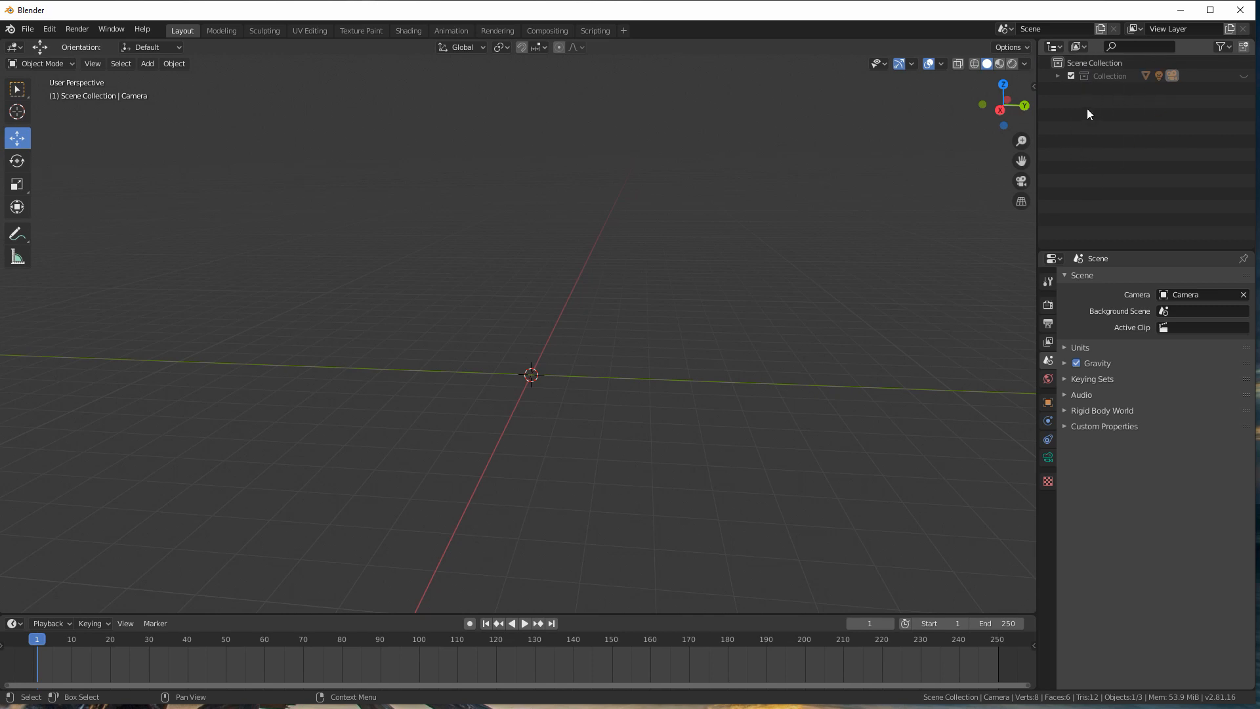
Step: Add a new collection under the Scene Collection, make it active, and set the viewport to front orthographic view
right_click(1074, 63)
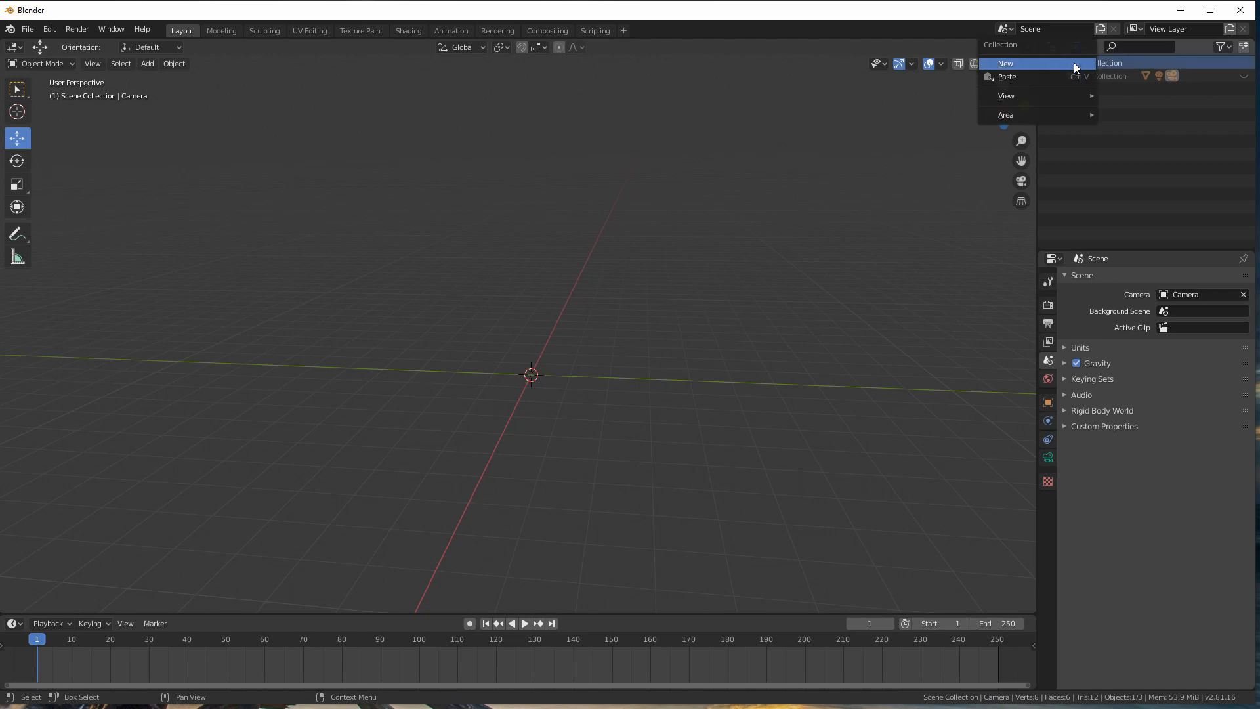
left_click(999, 63)
left_click(1098, 89)
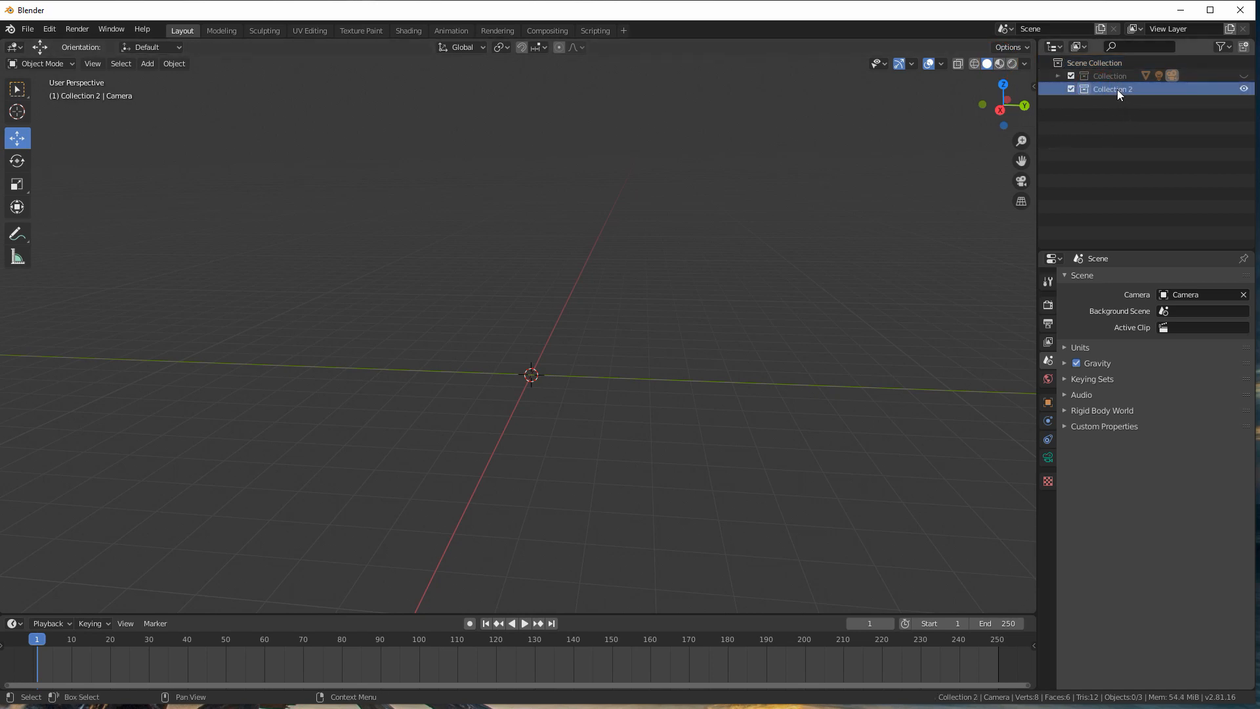
middle_click_drag(555, 350, 526, 371)
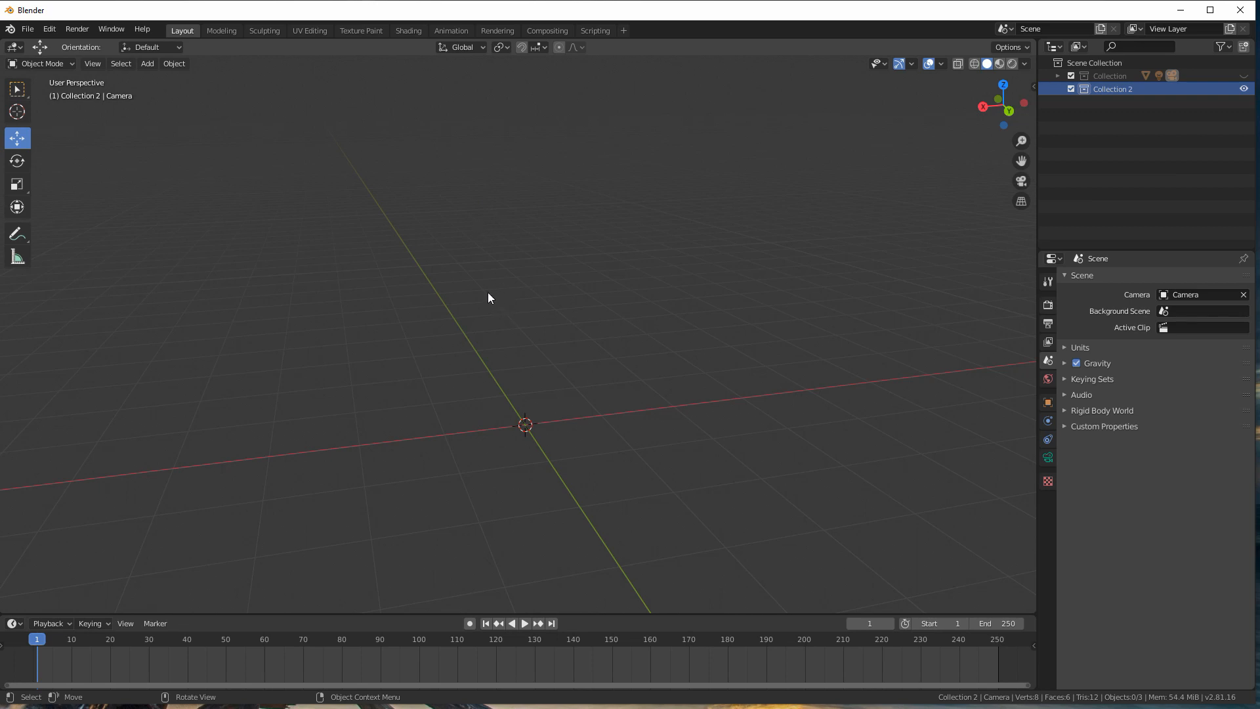
key("KP_1")
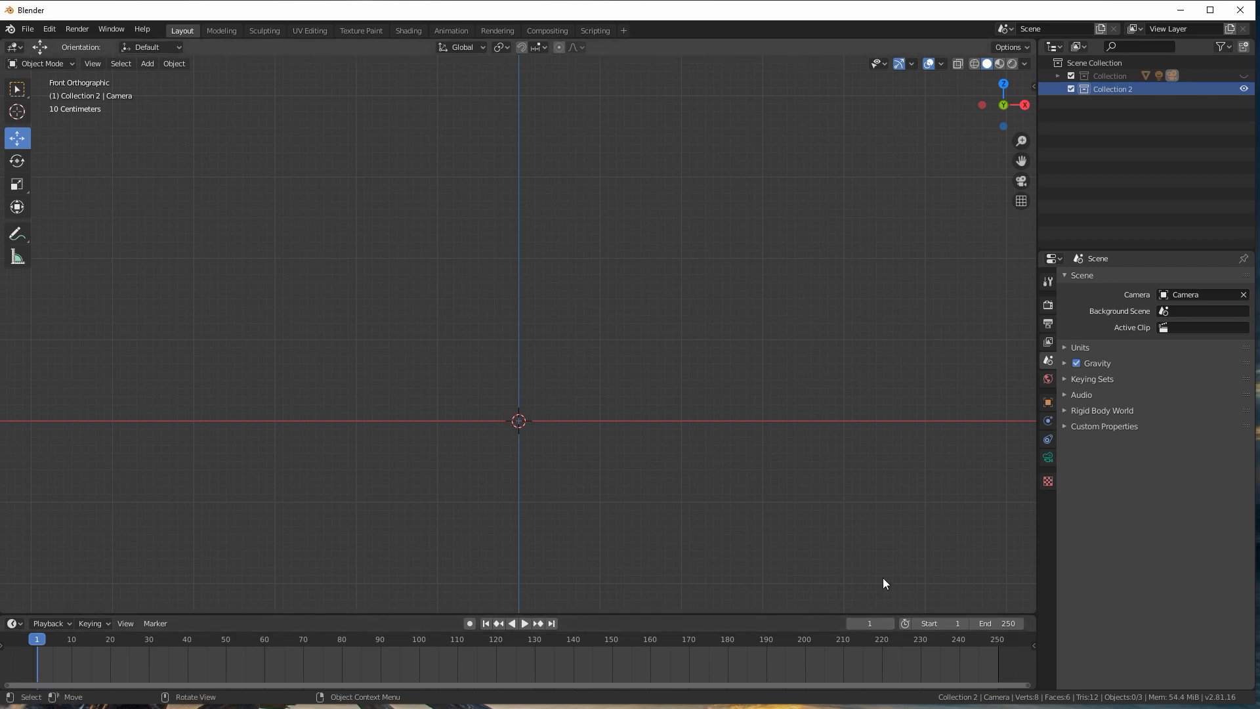
Step: Check the Emulate Numpad setting in the input preferences
left_click(50, 29)
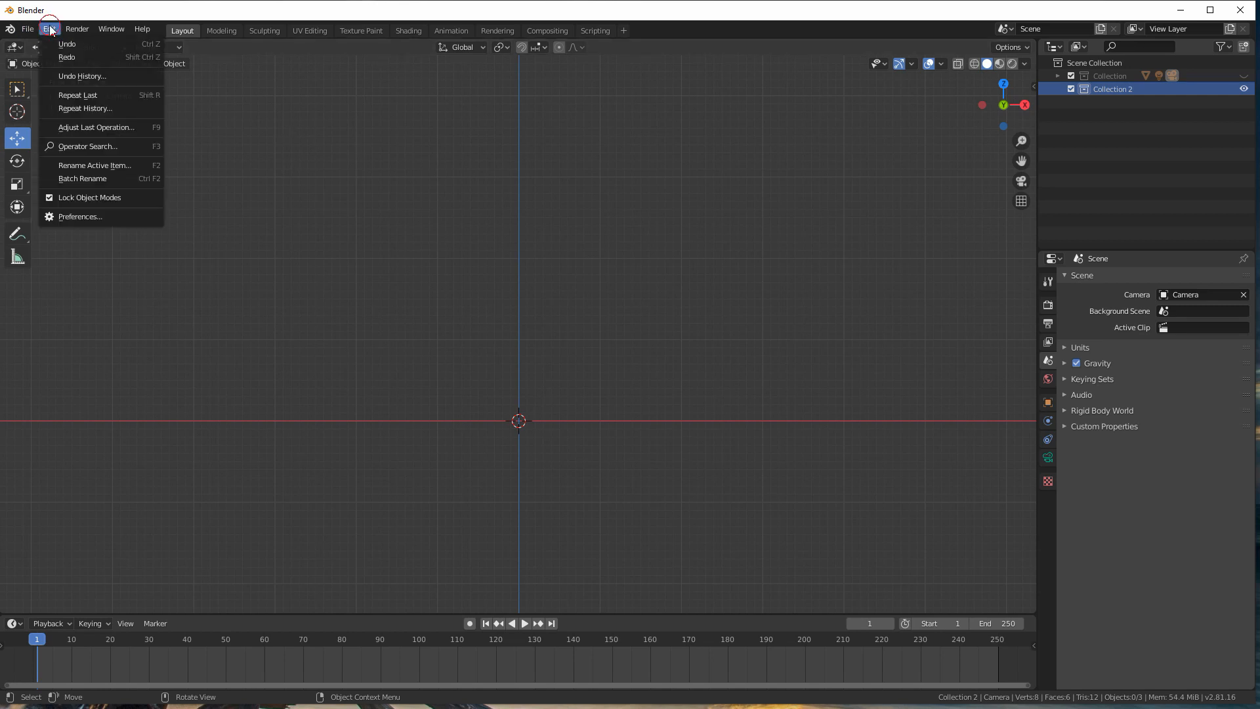
left_click(76, 216)
left_click_drag(84, 57, 269, 90)
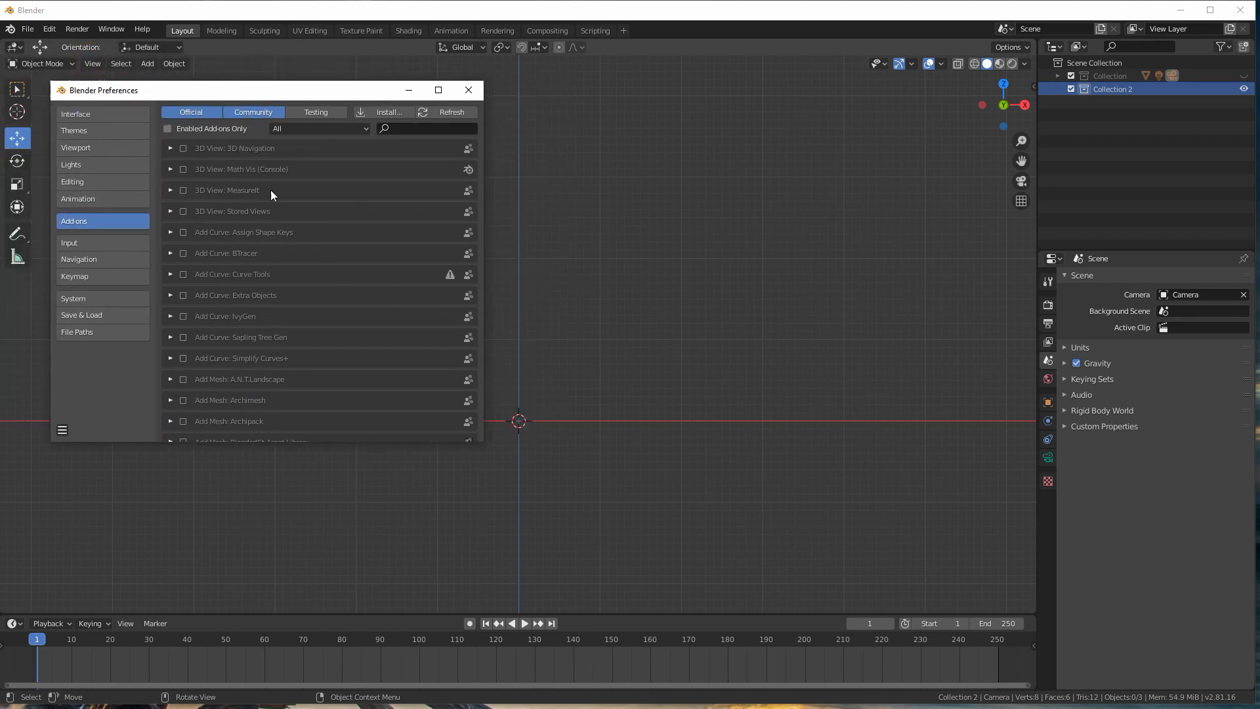
left_click(79, 115)
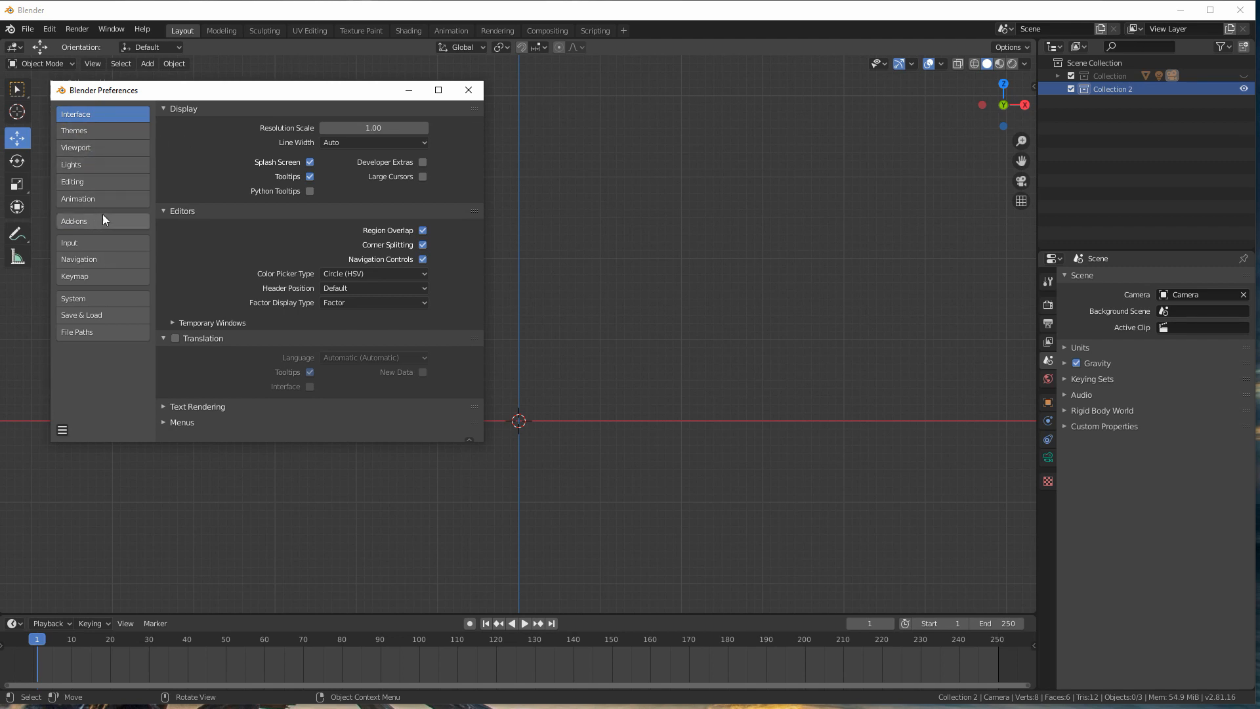
left_click(82, 243)
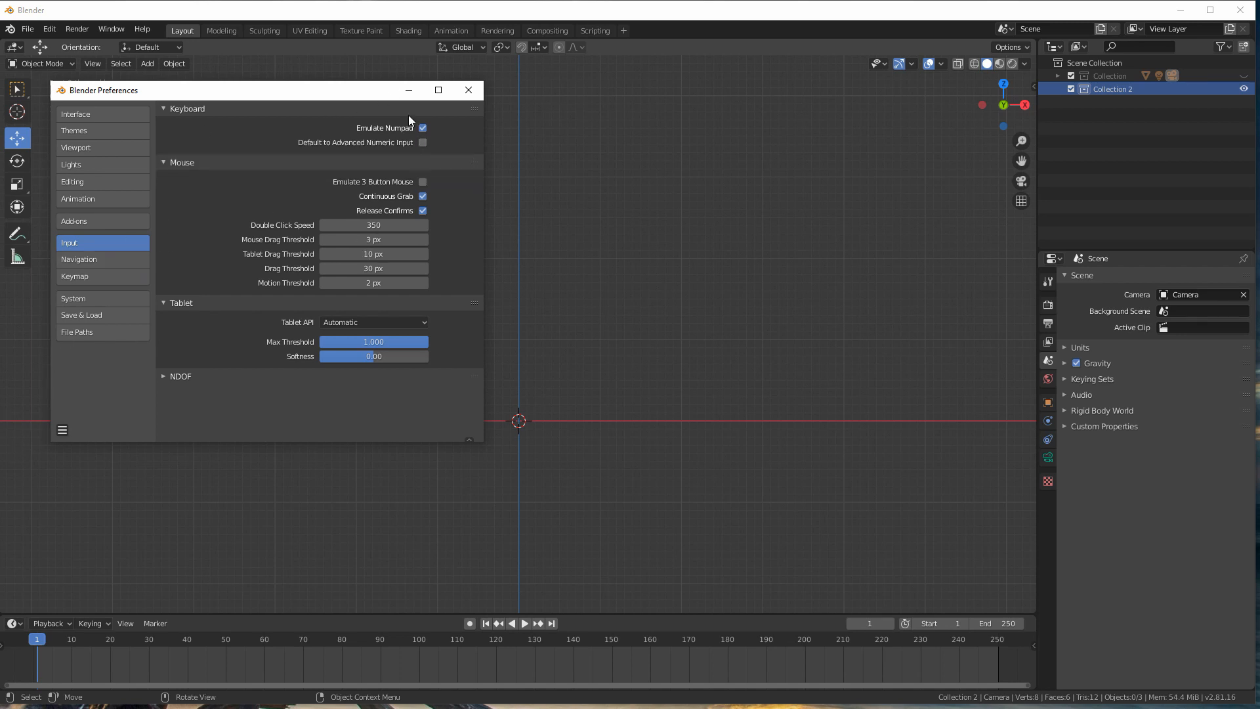
left_click(469, 90)
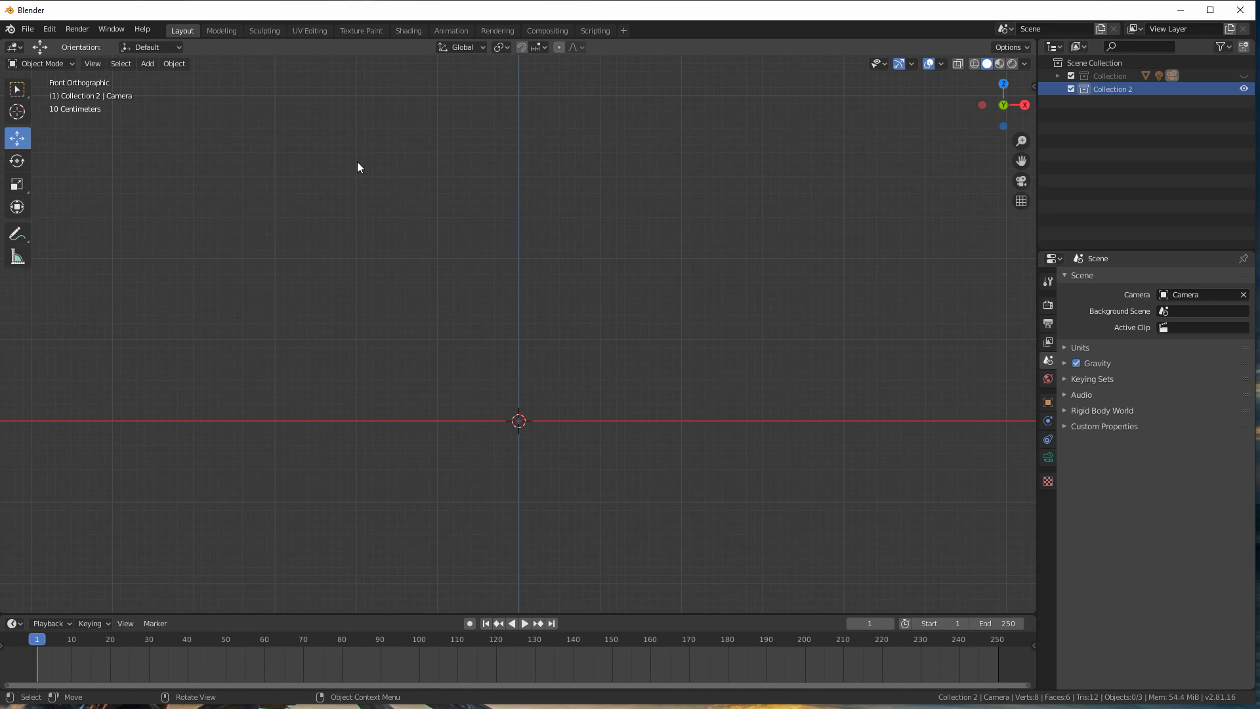
left_click(48, 29)
left_click(75, 224)
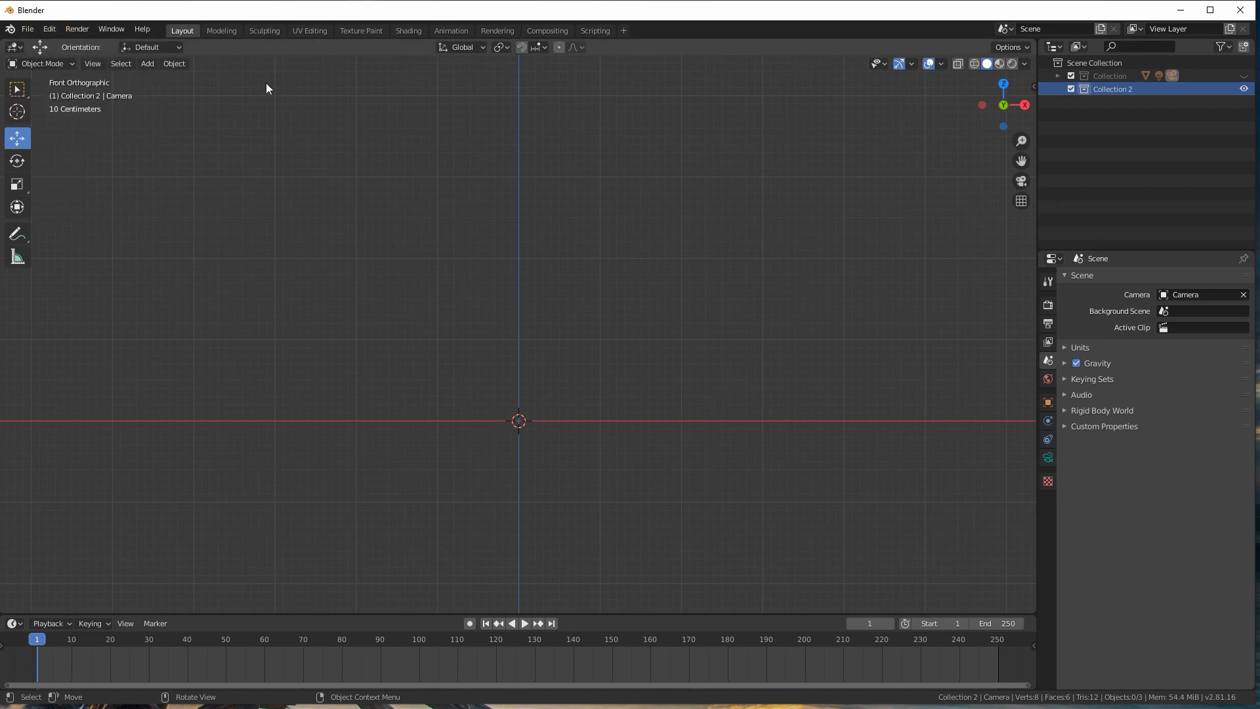
Step: Add the reference image homtom-ht7-released-01.jpg from the HankarTech2019-2020/GSM/Smartphone folder, aligned to the front view
left_click(148, 64)
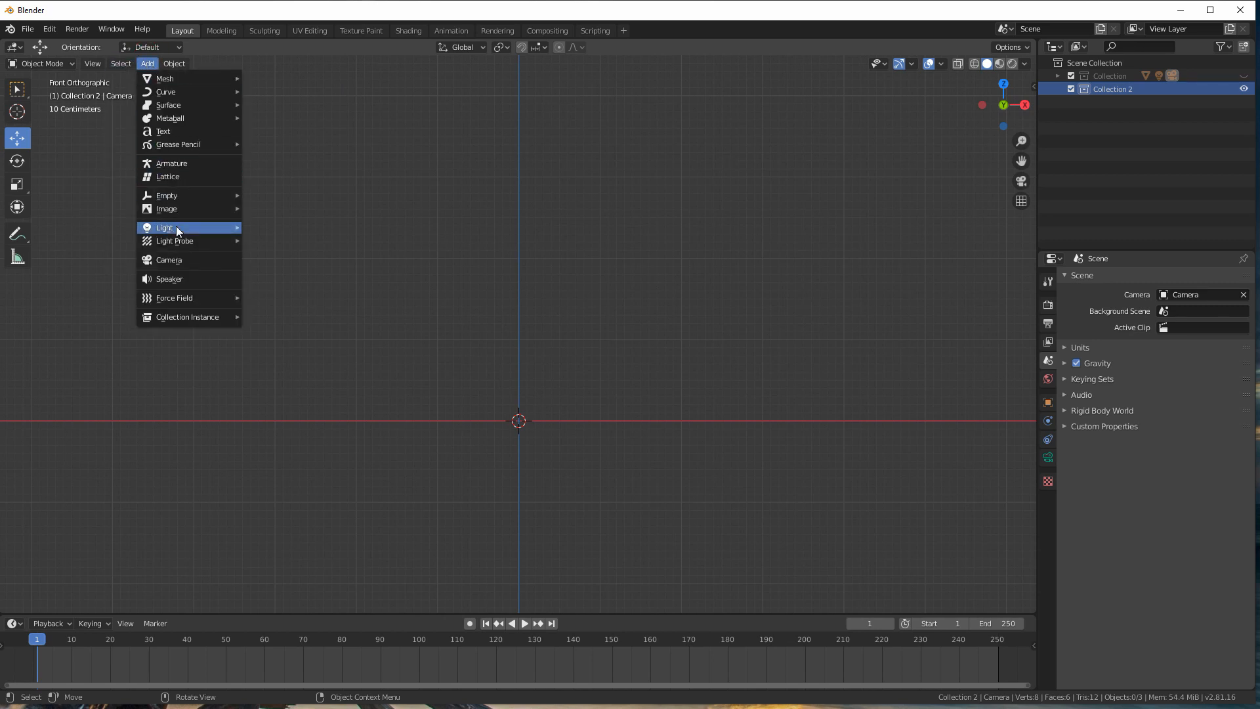
mouse_move(180, 212)
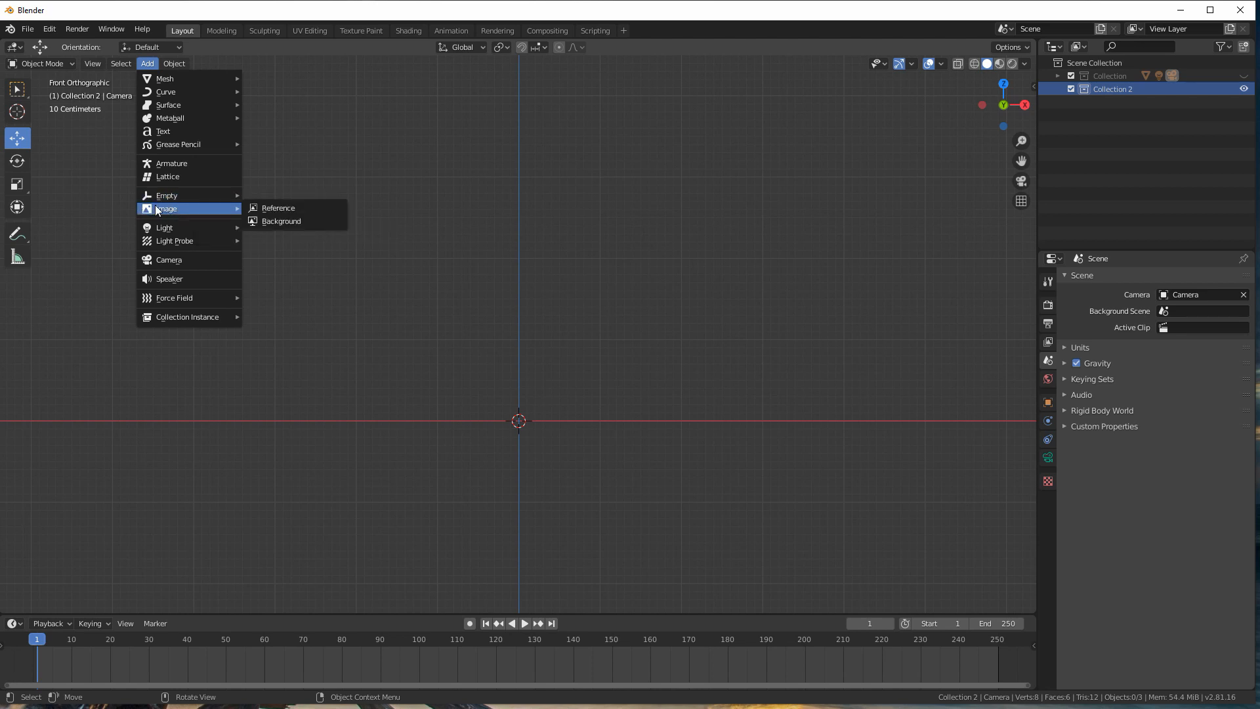
left_click(266, 207)
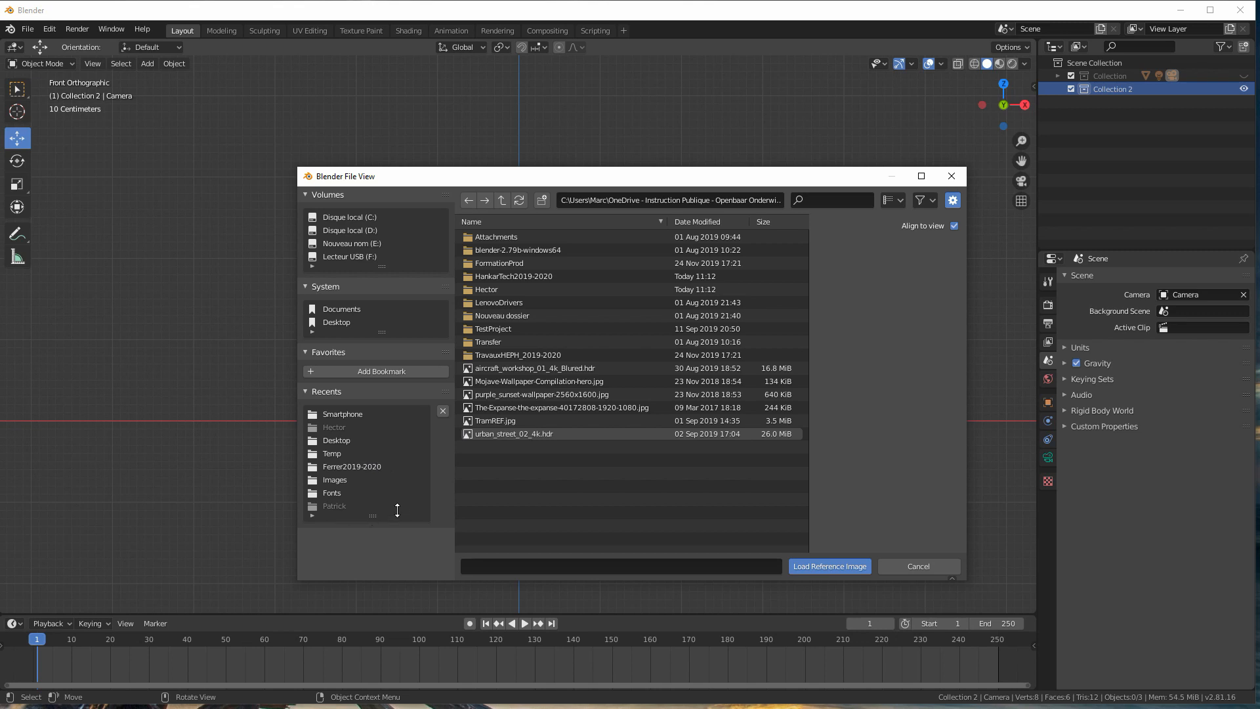
left_click(493, 276)
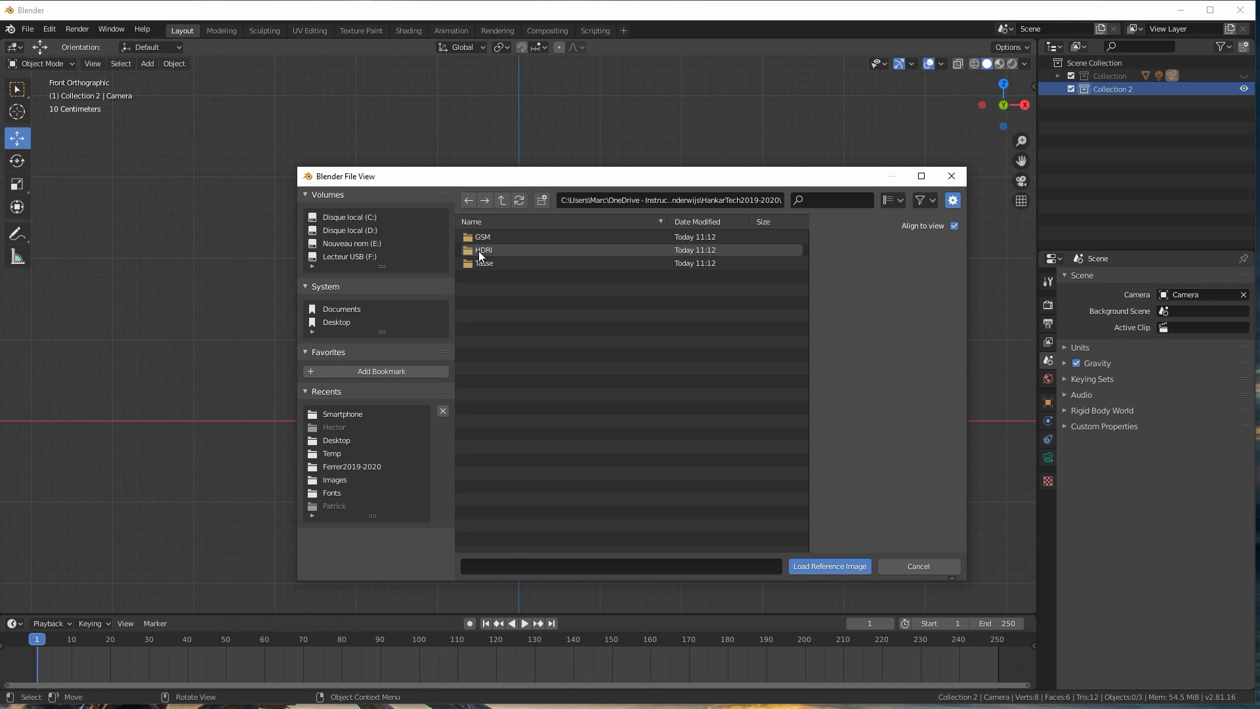
left_click(478, 236)
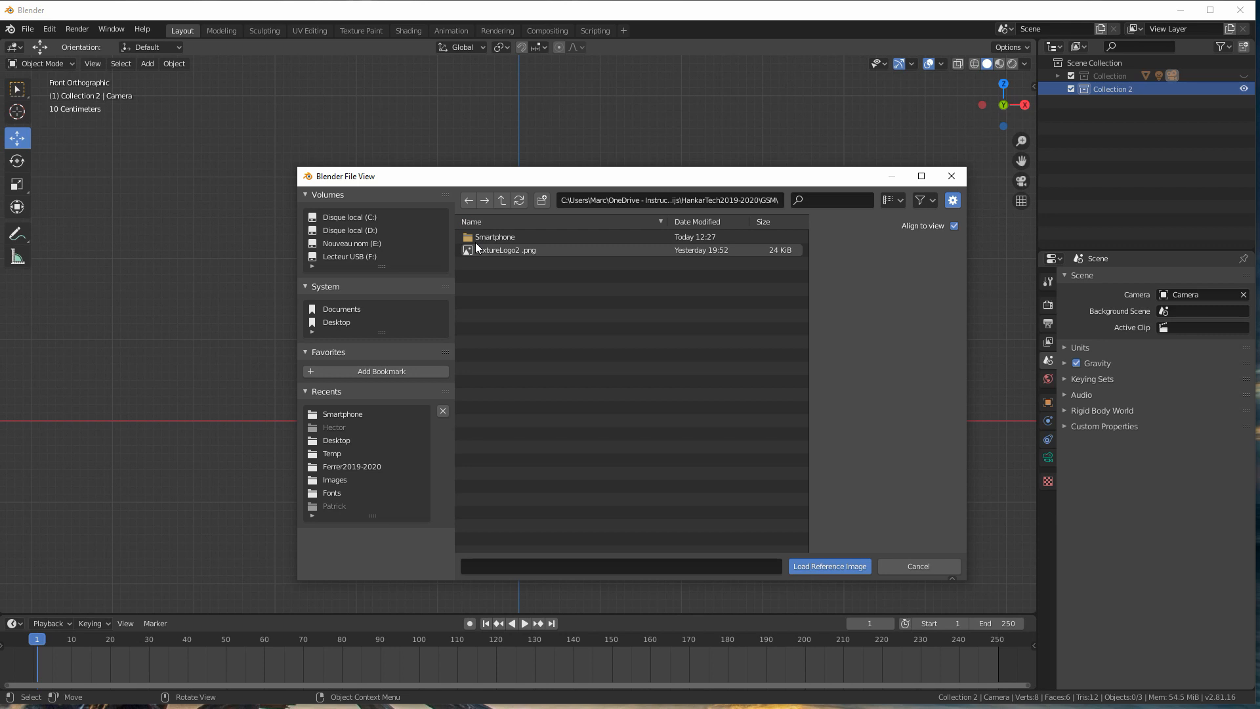
left_click(481, 237)
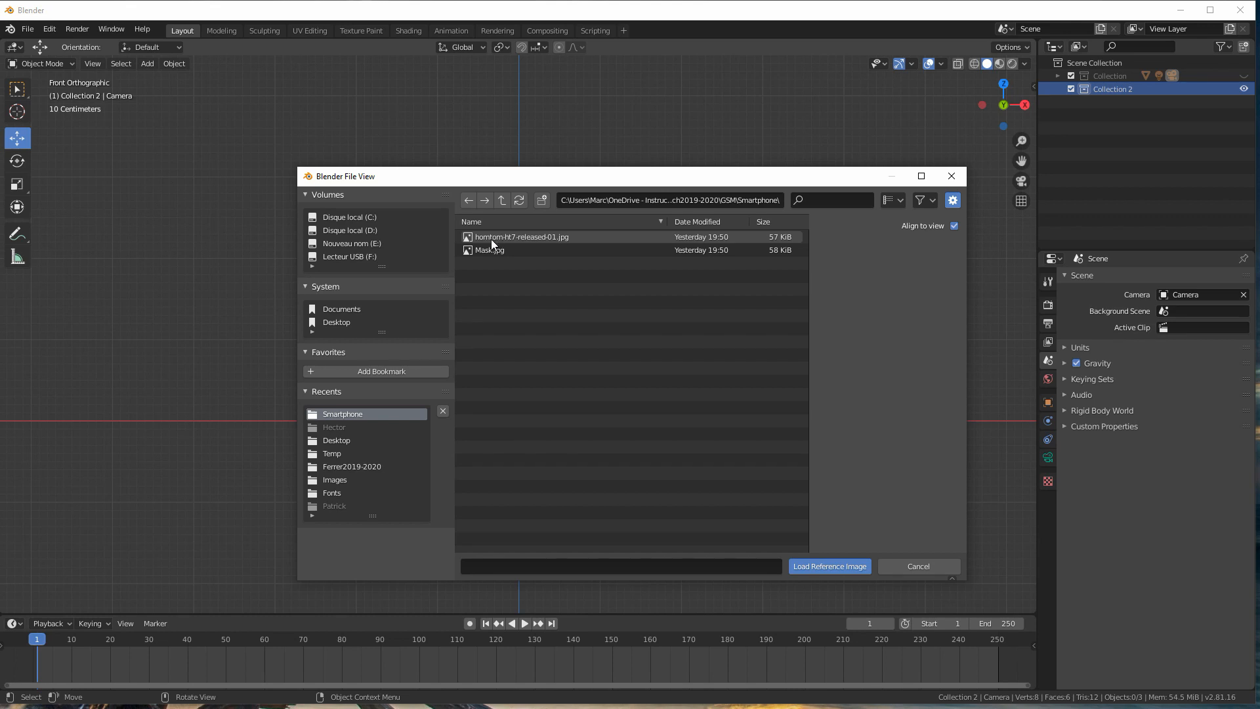
left_click(477, 235)
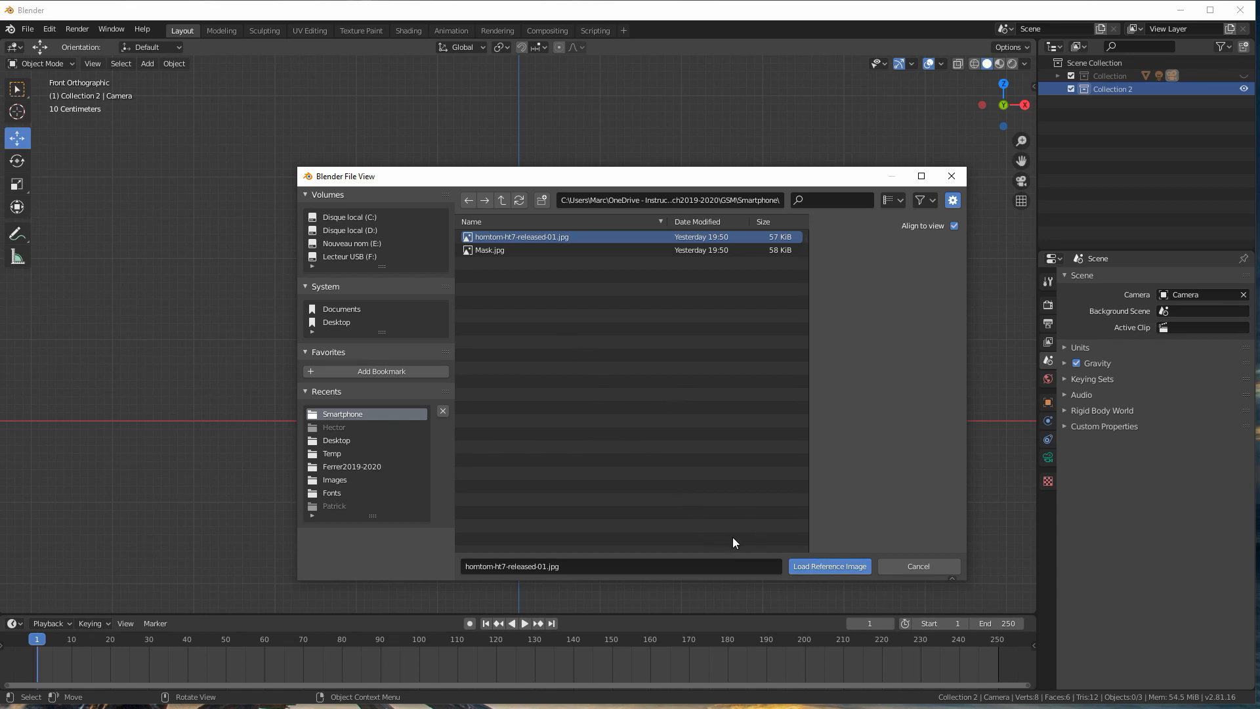
left_click(820, 566)
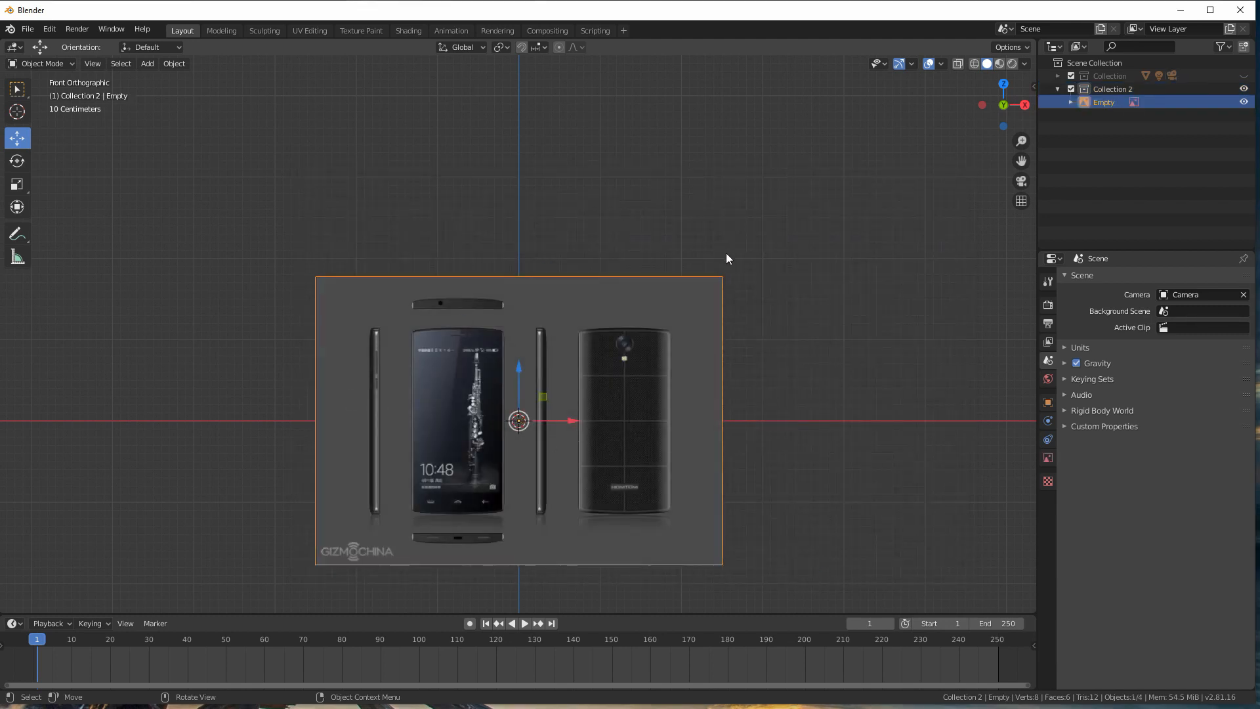
middle_click_drag(550, 329, 594, 377)
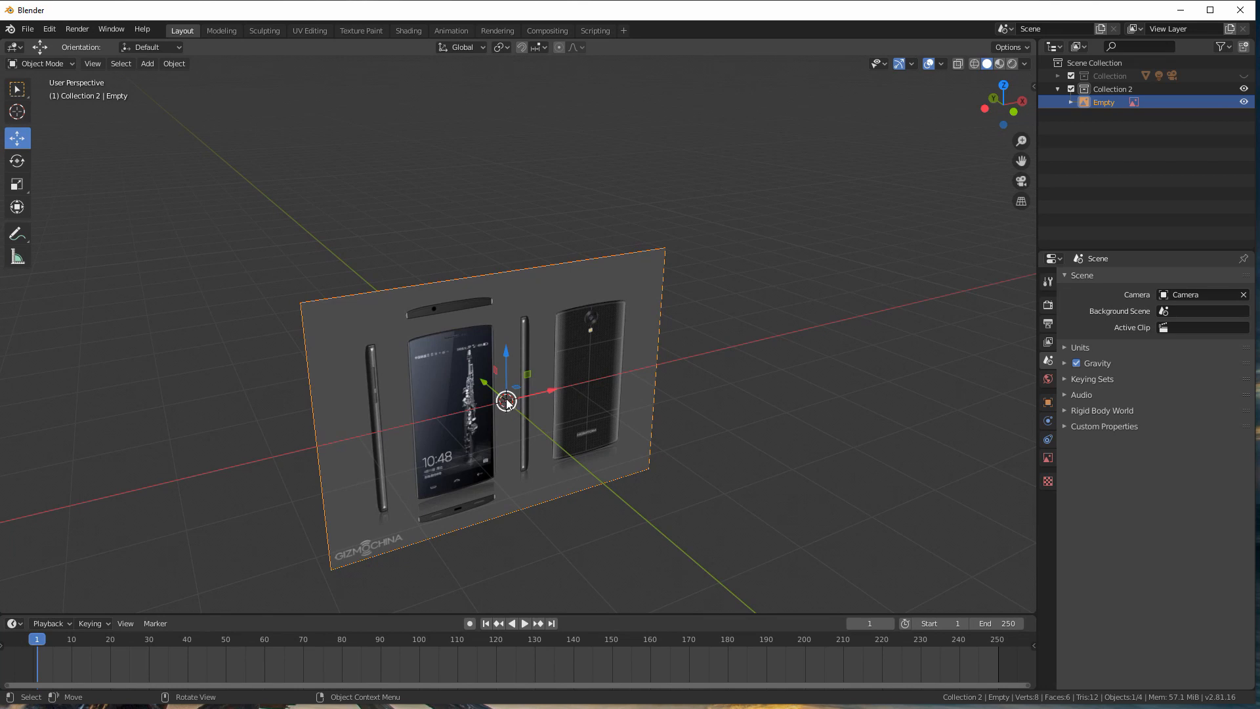
scroll(533, 417, "down", 2)
scroll(508, 392, "down", 2)
scroll(505, 396, "up", 4)
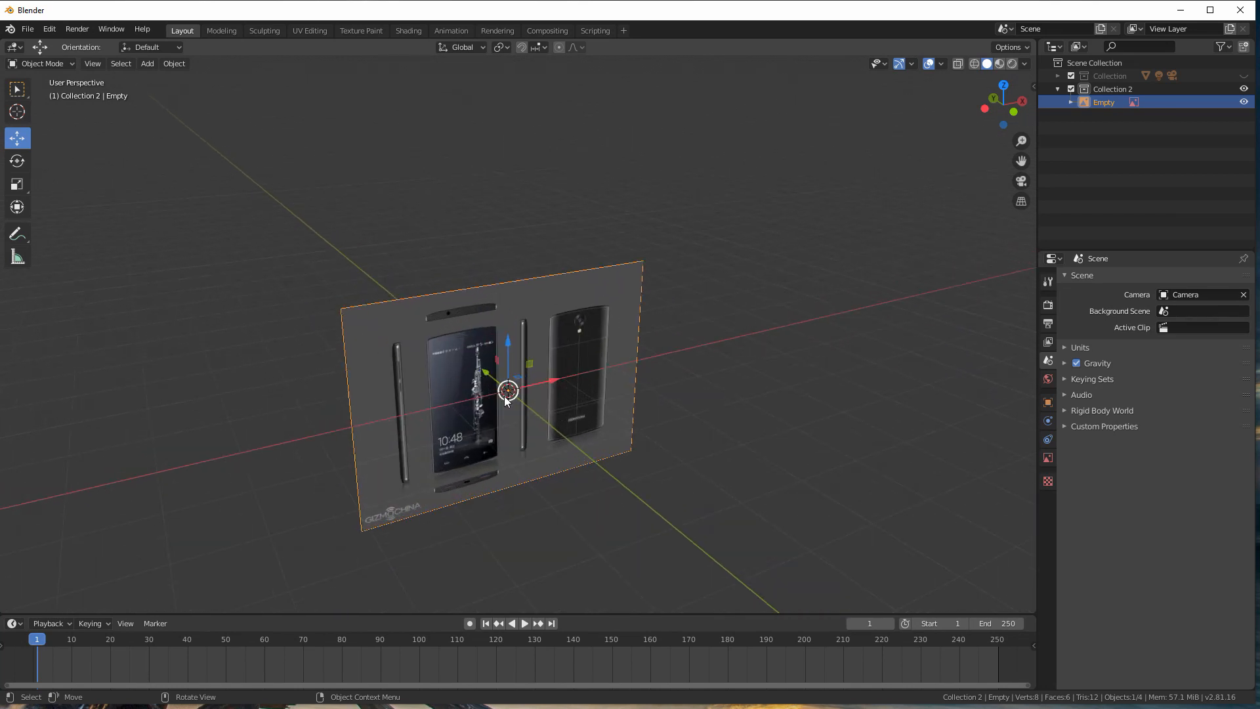
middle_click_drag(560, 372, 519, 408)
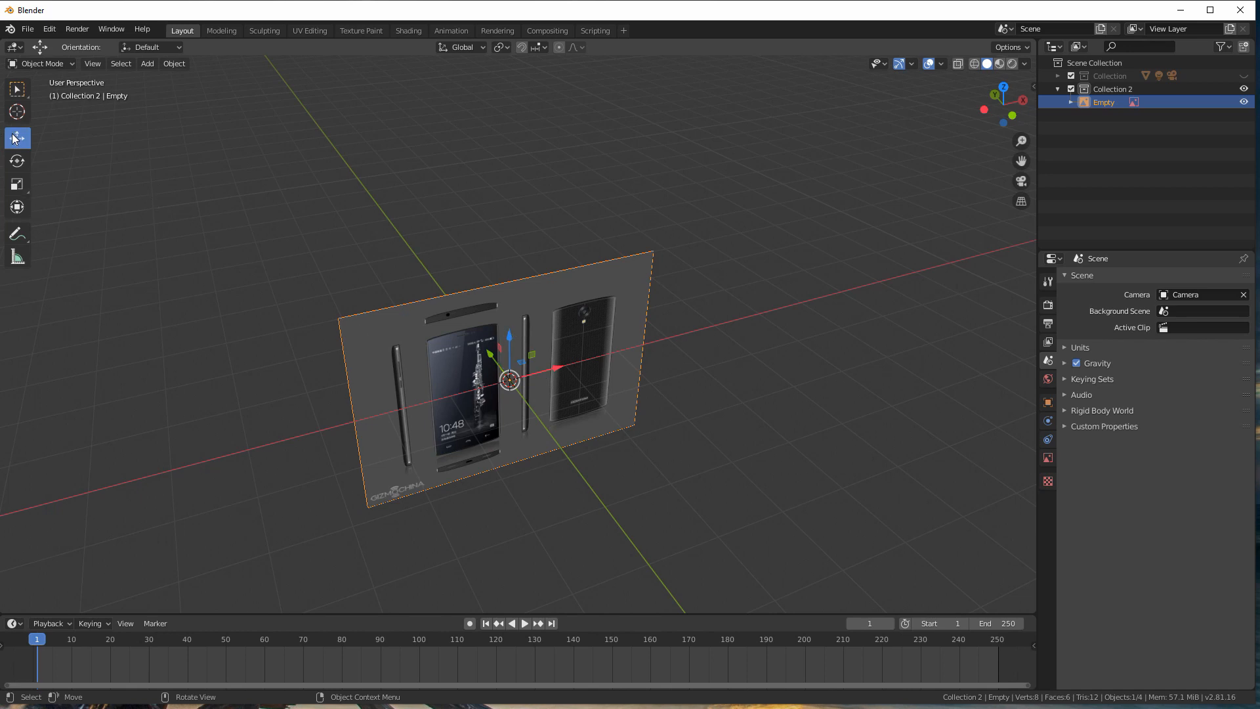
Step: Compare the Select Box, Move, Rotate, Scale and Transform tools on the reference image, ending with the Move tool
left_click(17, 90)
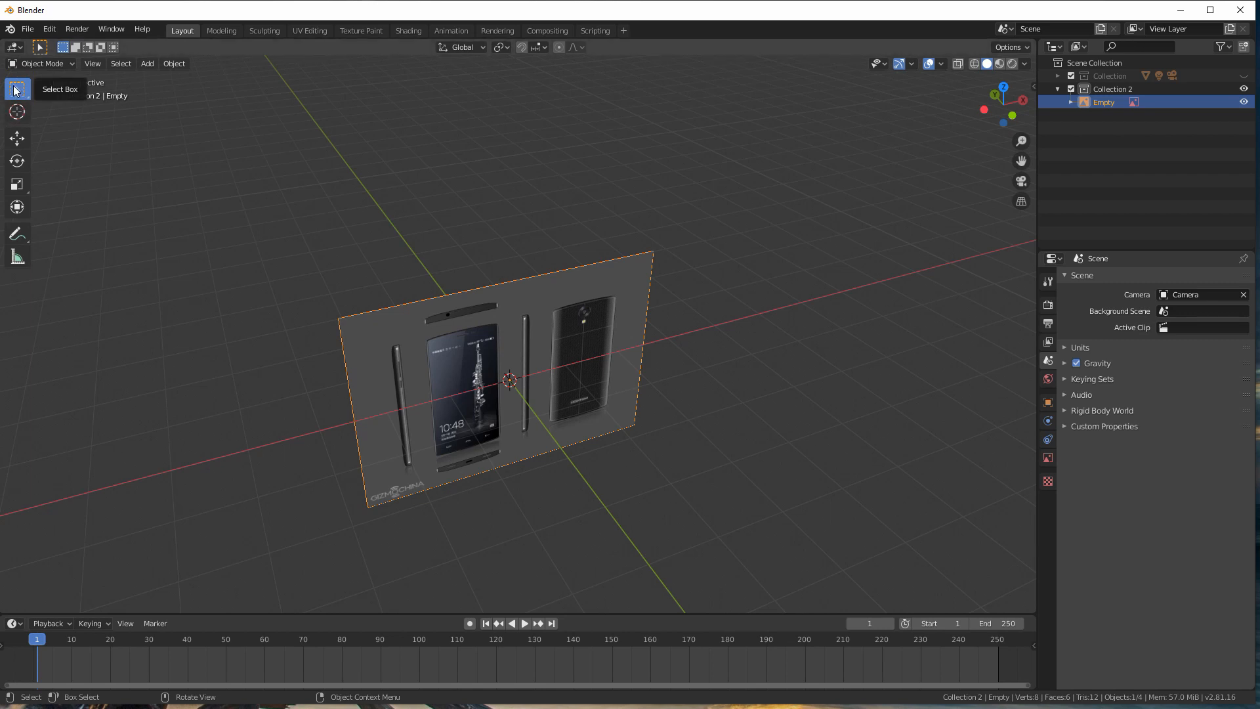
left_click(28, 138)
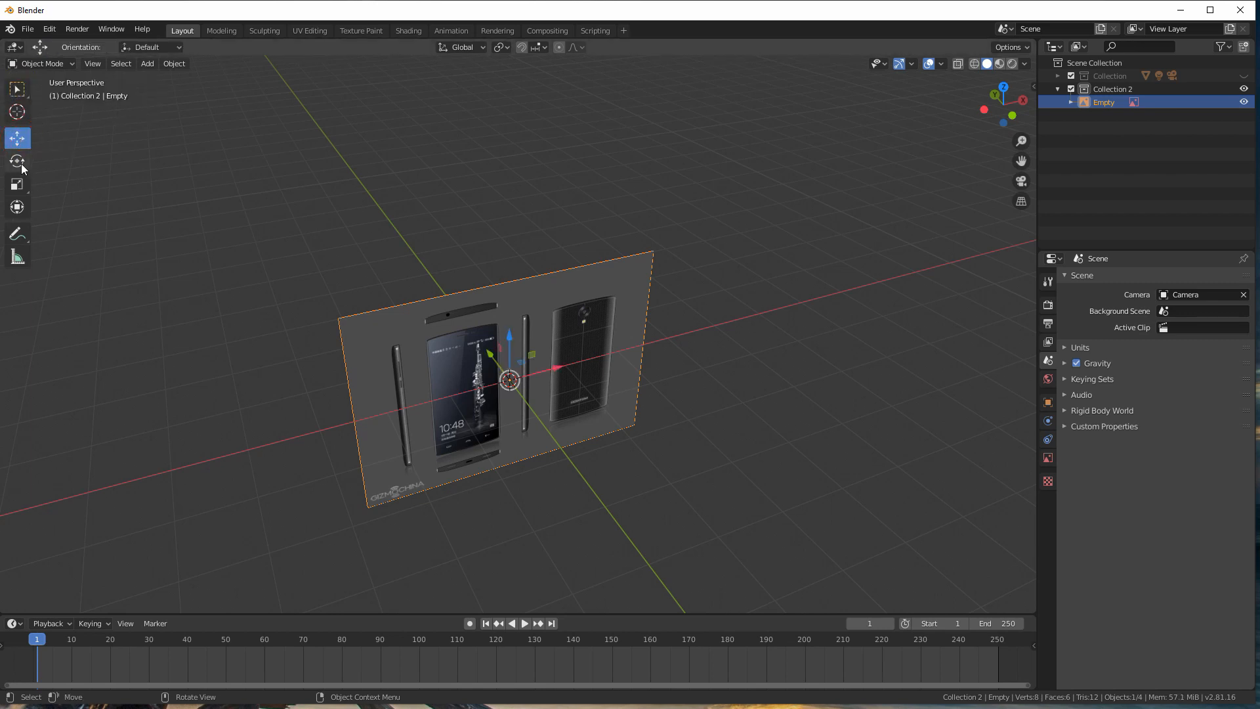
left_click(21, 164)
left_click(18, 187)
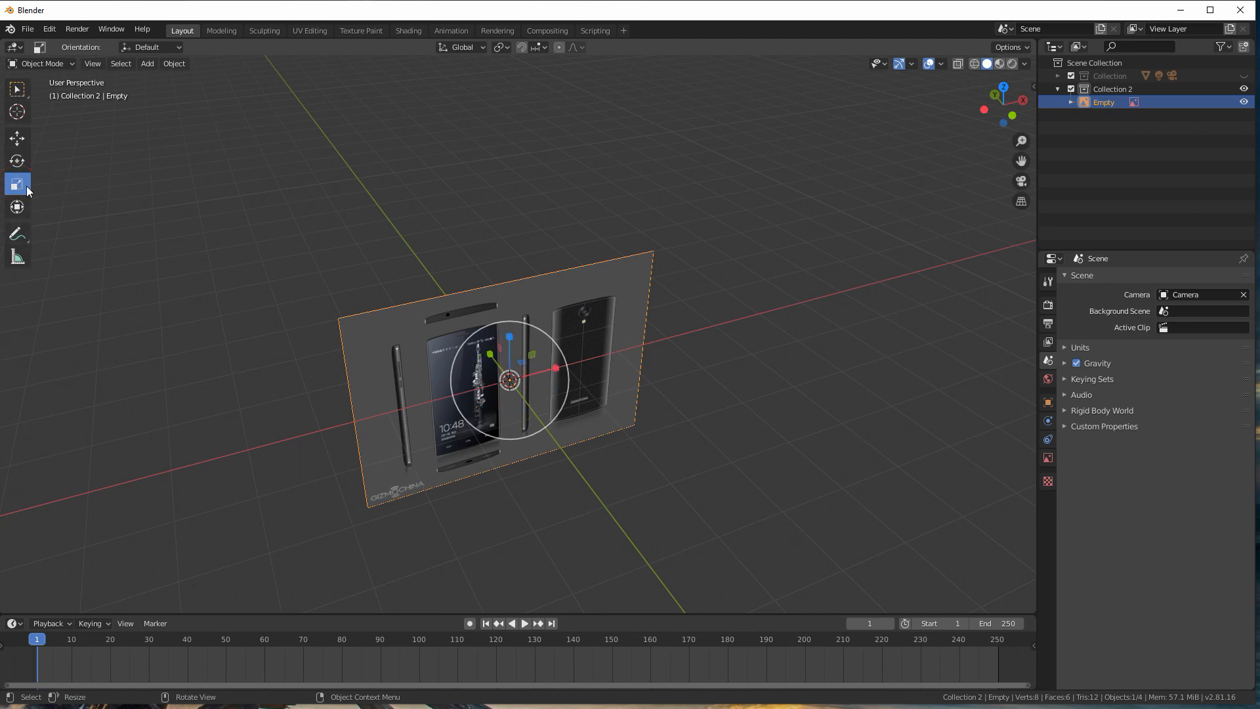
left_click(24, 207)
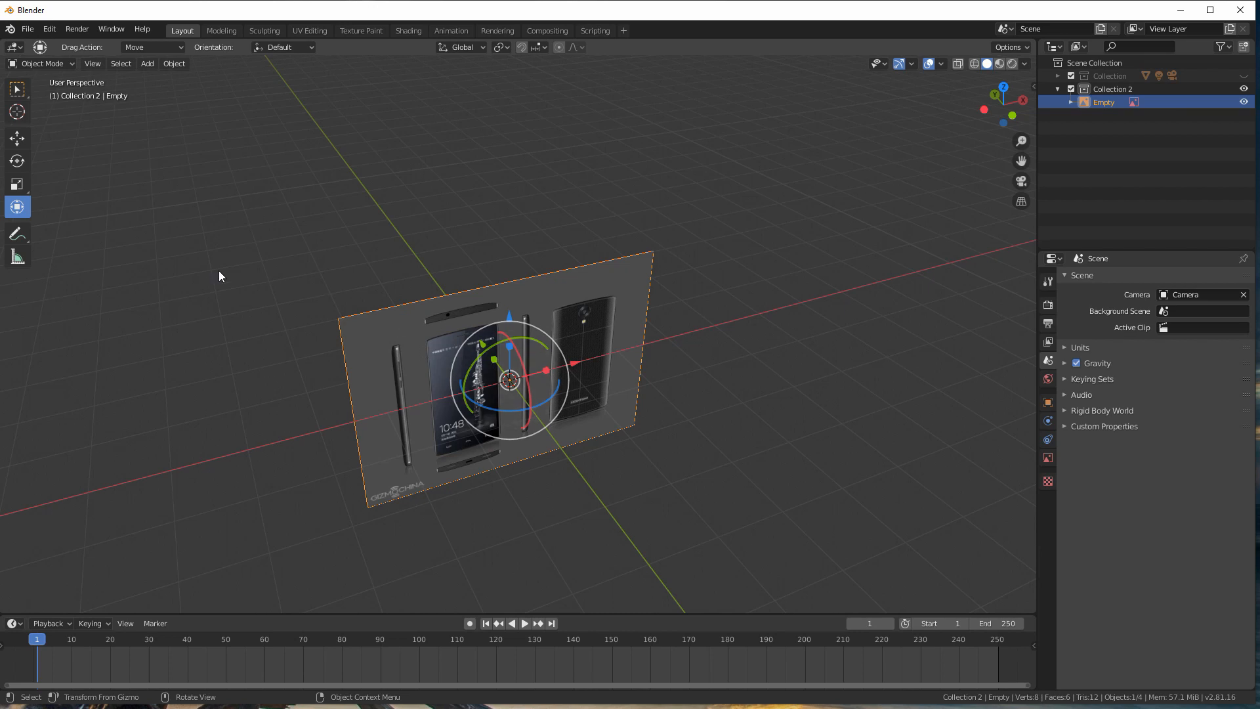
left_click(17, 138)
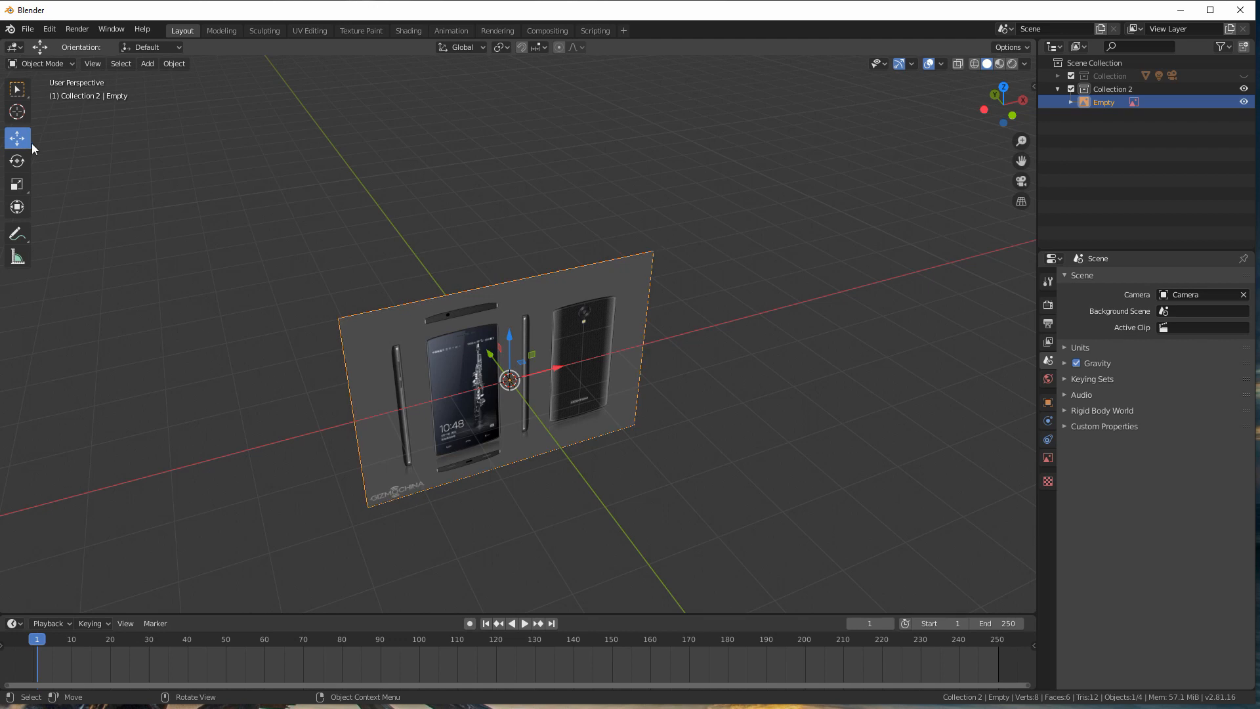
middle_click_drag(462, 297, 428, 374)
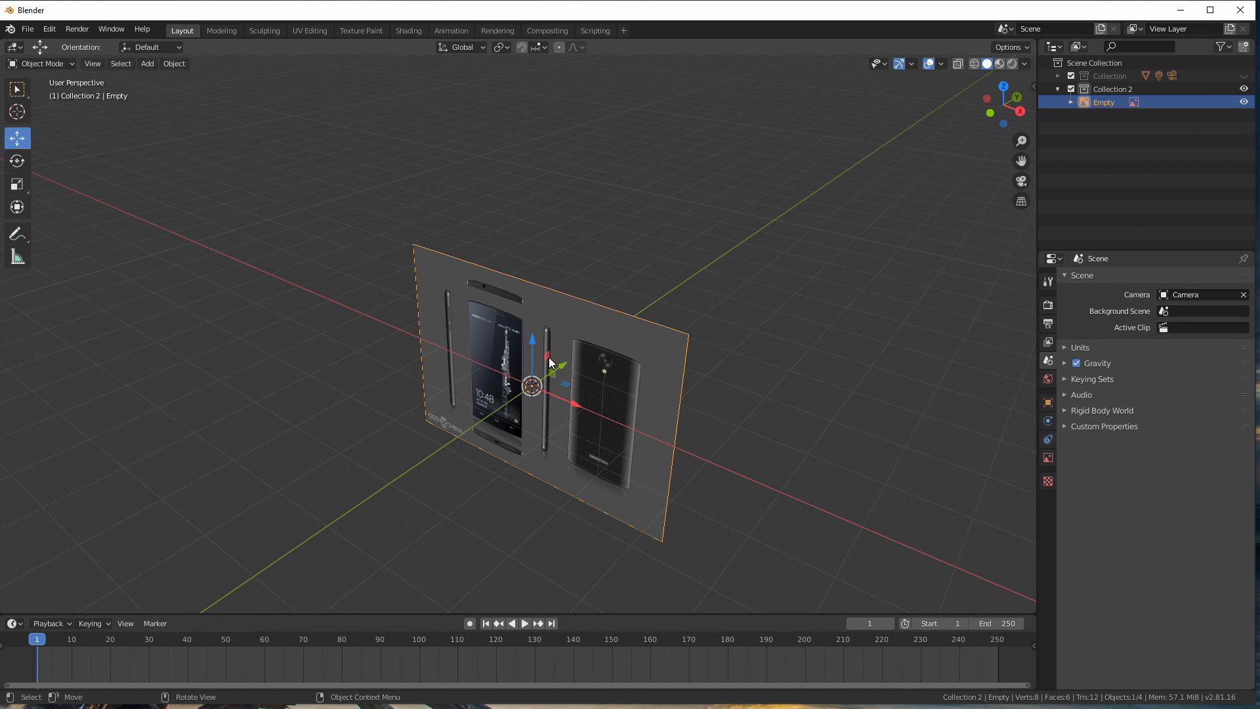
middle_click_drag(556, 401, 571, 377)
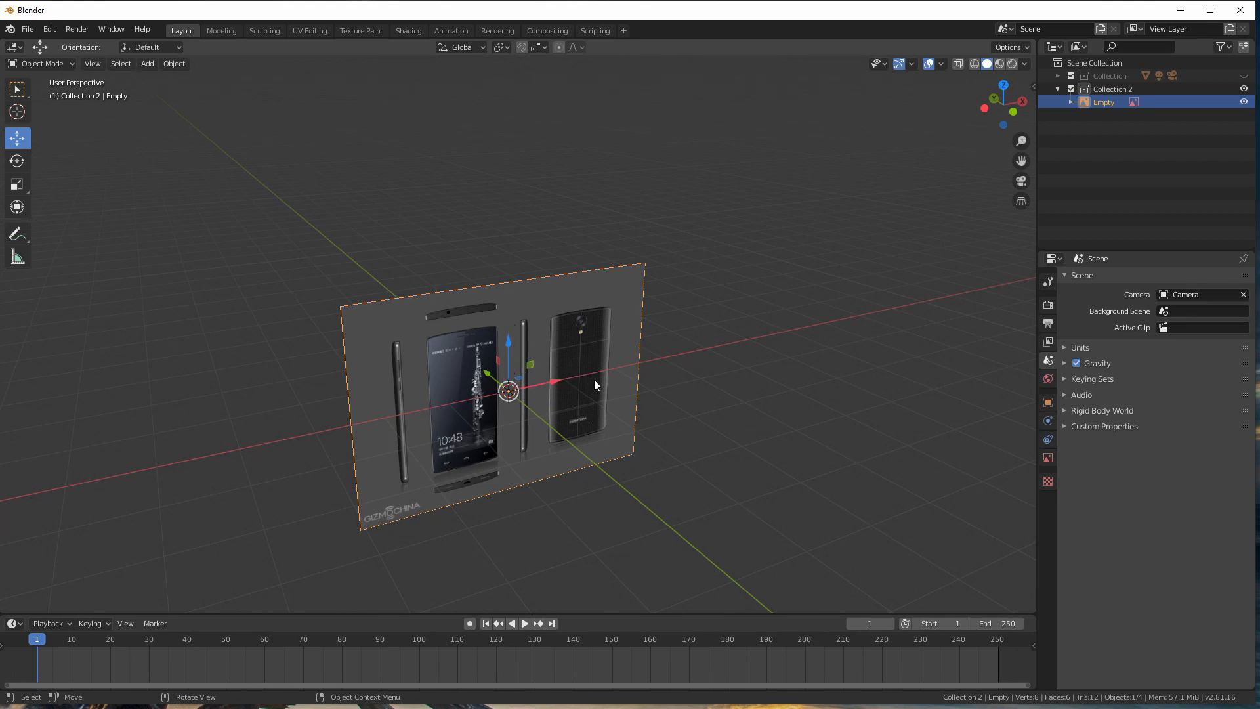
middle_click_drag(524, 340, 453, 360)
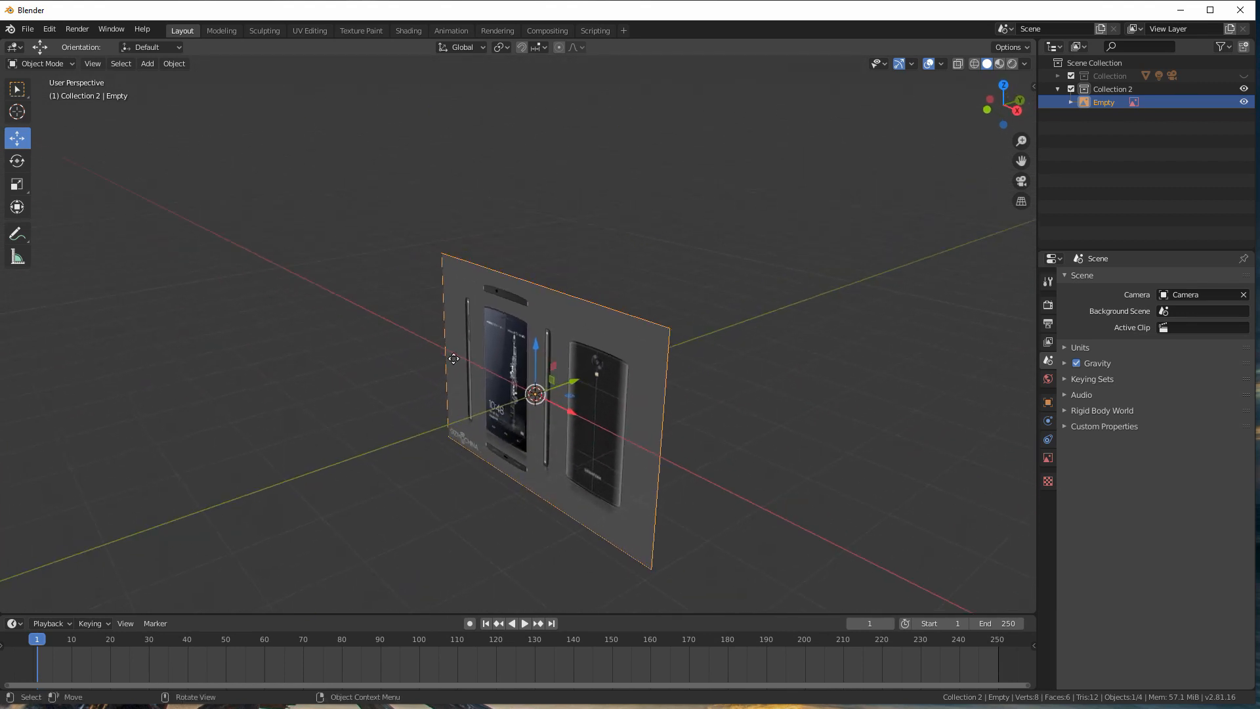
mouse_move(549, 389)
middle_mouse_down()
mouse_move(569, 413)
mouse_move(566, 390)
middle_mouse_up()
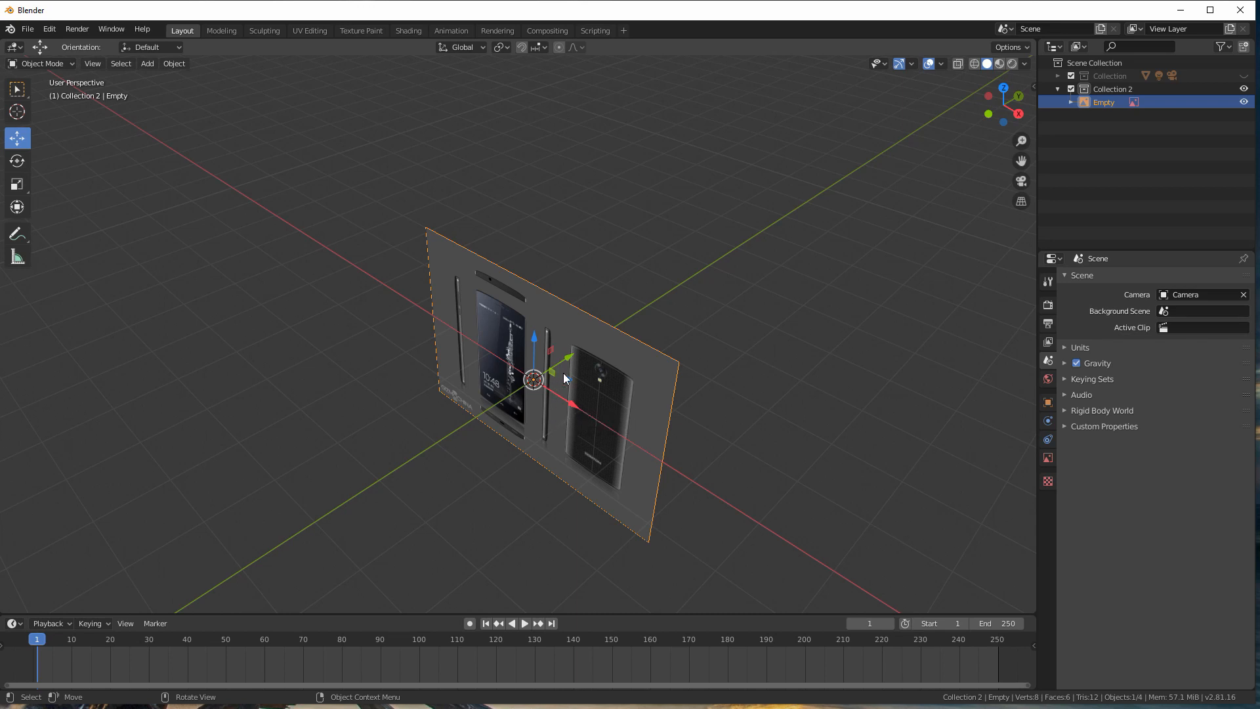
middle_click_drag(538, 391, 621, 364)
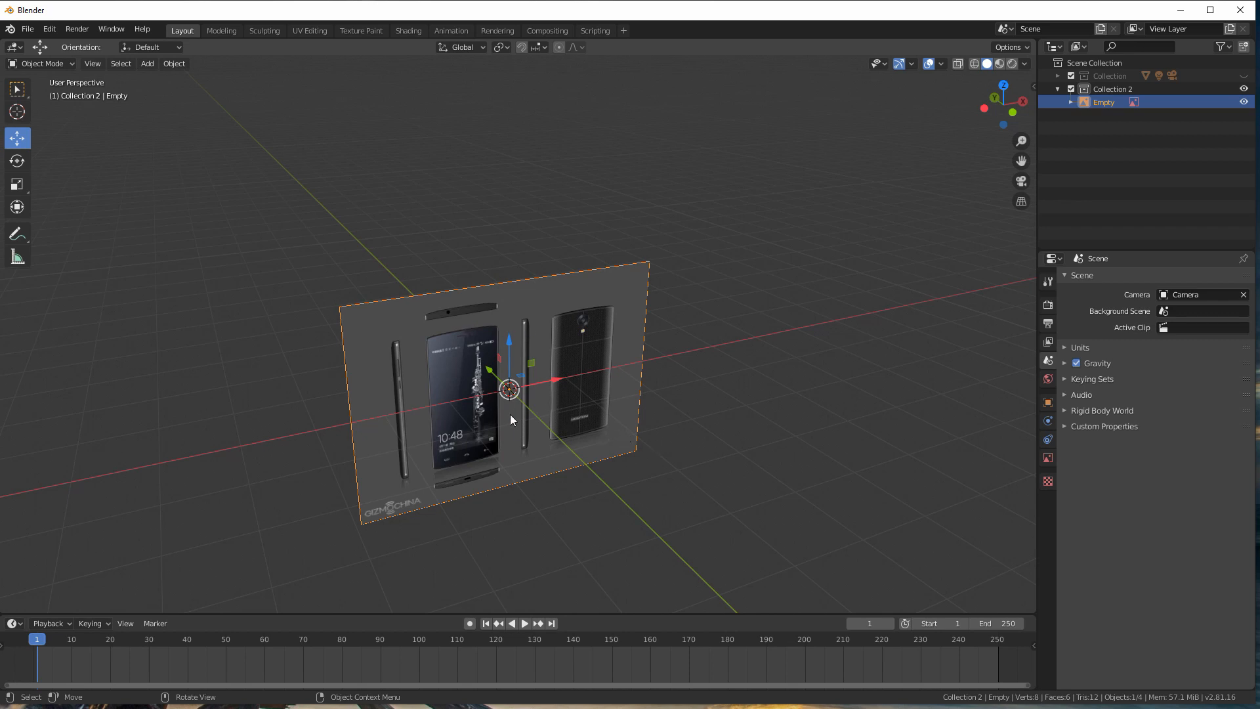
mouse_move(680, 399)
middle_mouse_down()
mouse_move(640, 398)
mouse_move(653, 380)
mouse_move(687, 388)
middle_mouse_up()
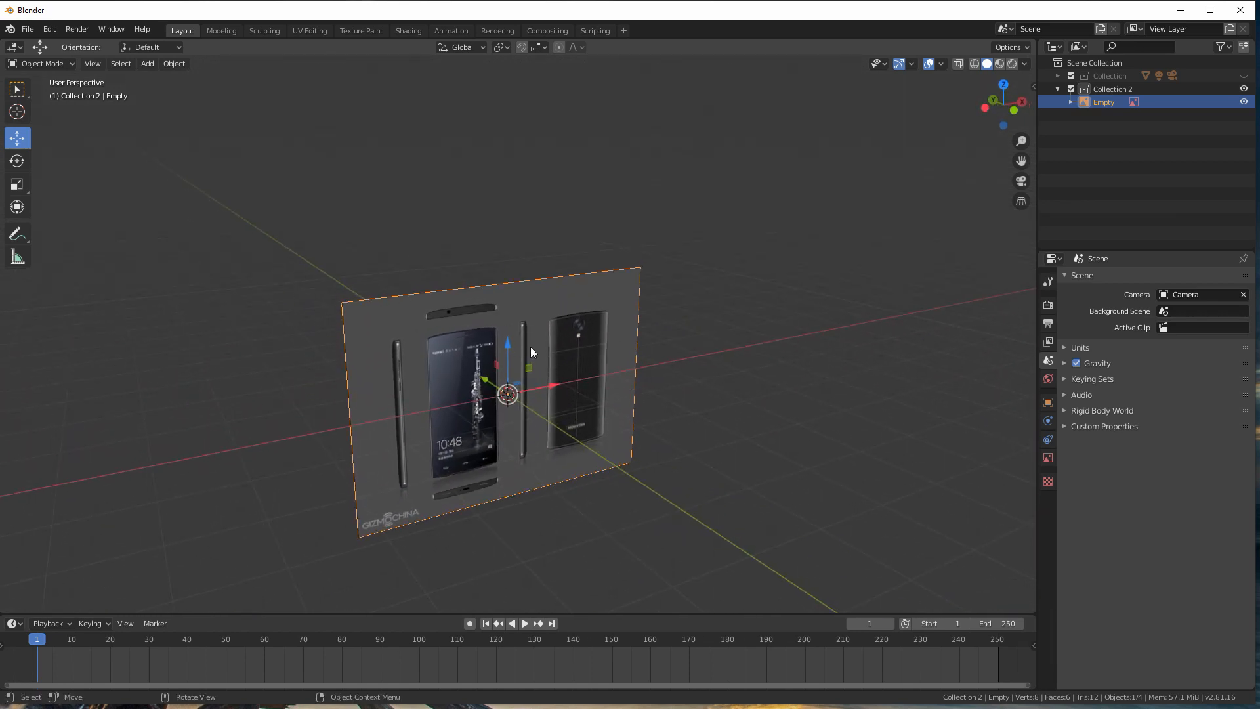
Step: Return to front orthographic view and measure the width of the phone's front image along its upper edge
middle_click_drag(583, 393, 542, 371)
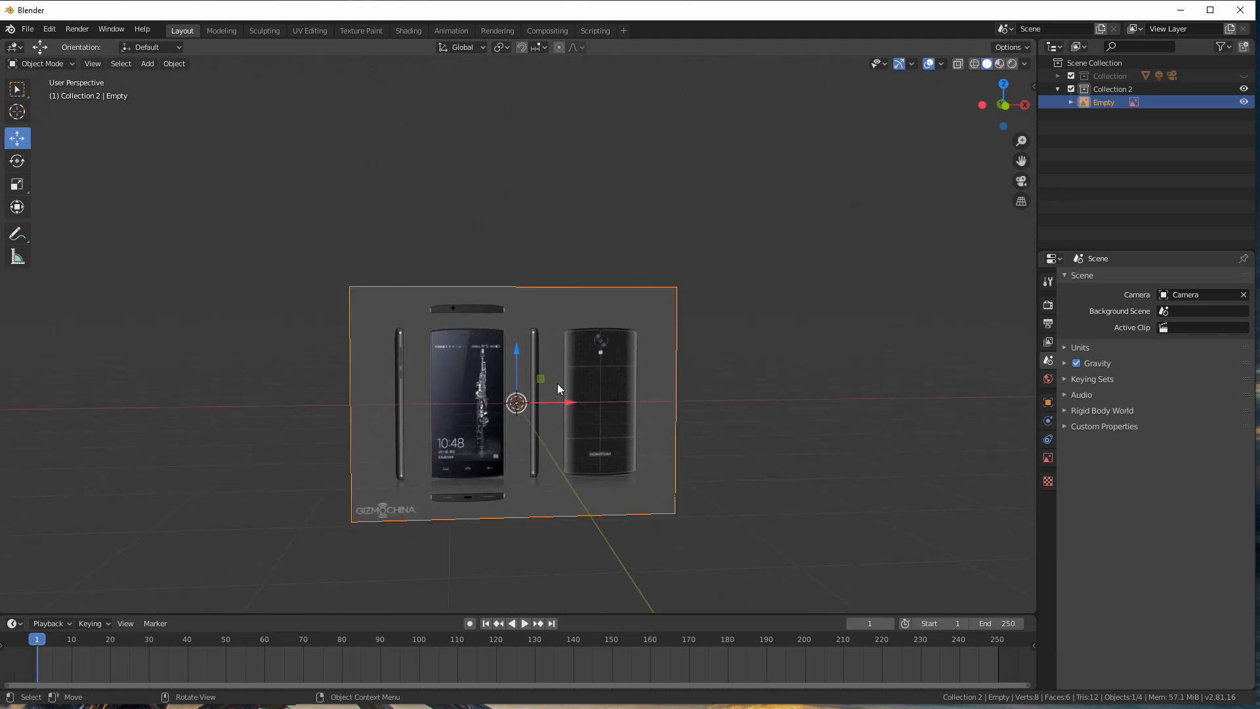
middle_click_drag(557, 423, 546, 420)
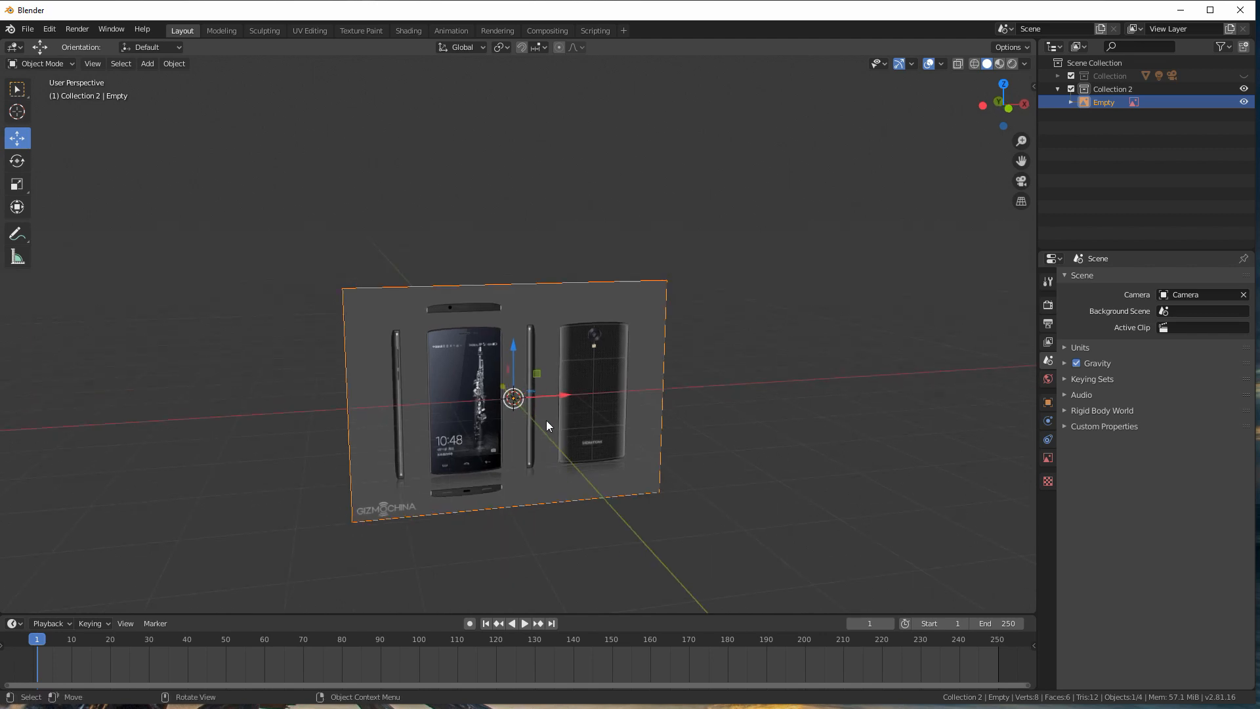
key("KP_1")
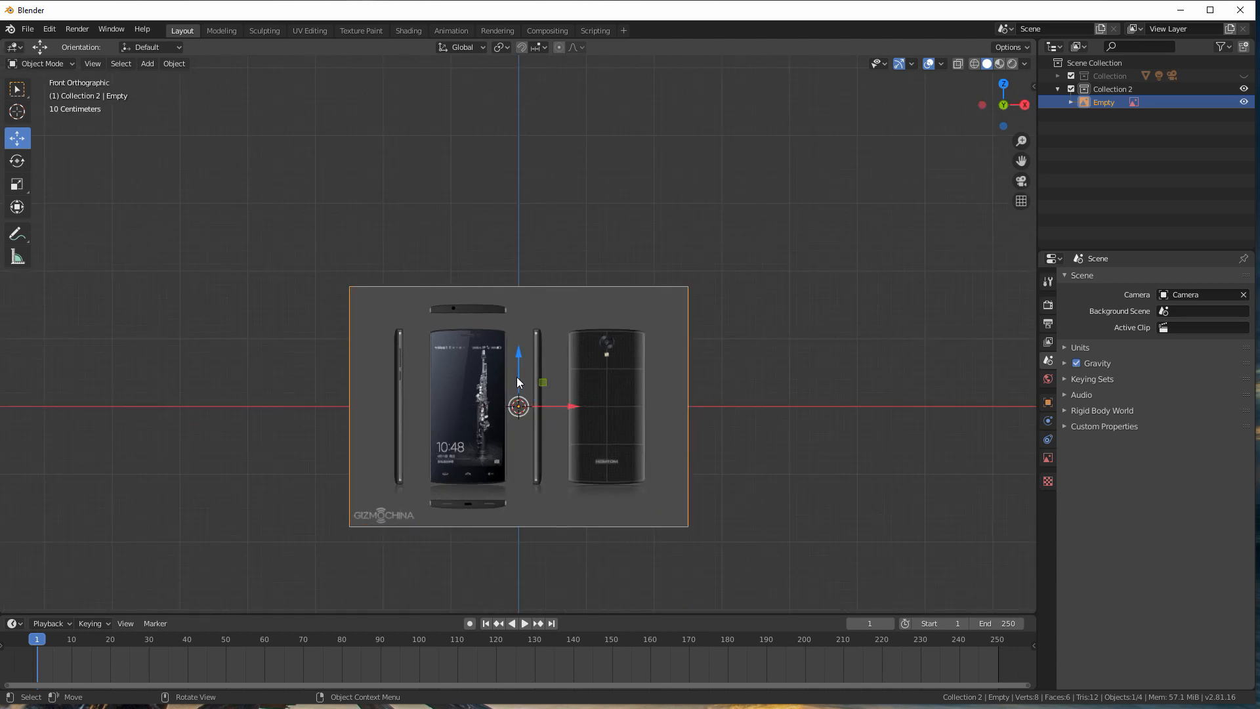
scroll(483, 350, "up", 2)
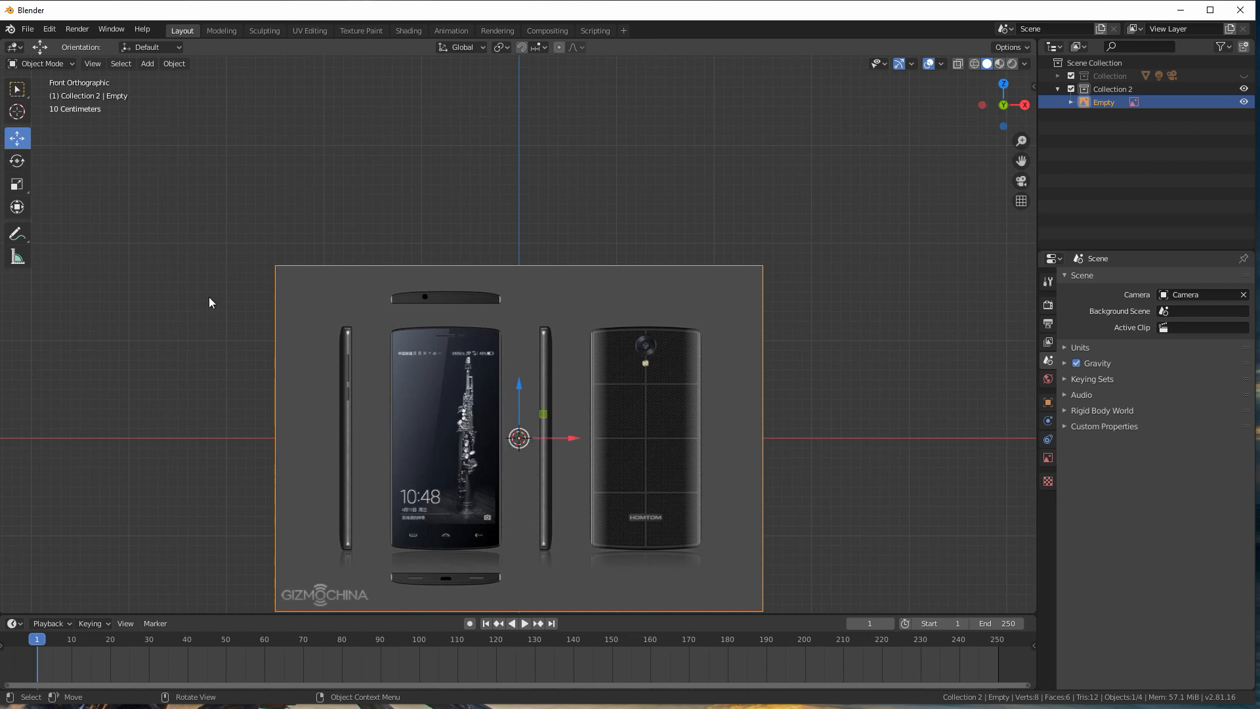
left_click(18, 258)
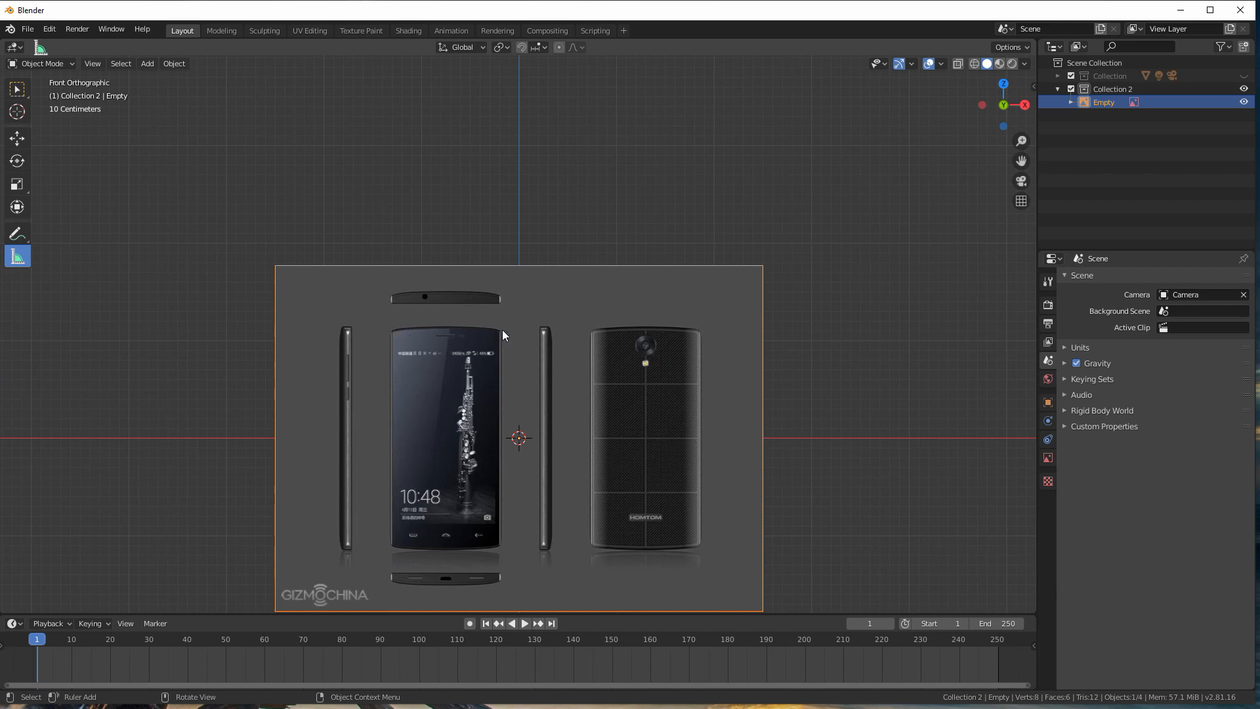
left_click_drag(391, 330, 502, 329)
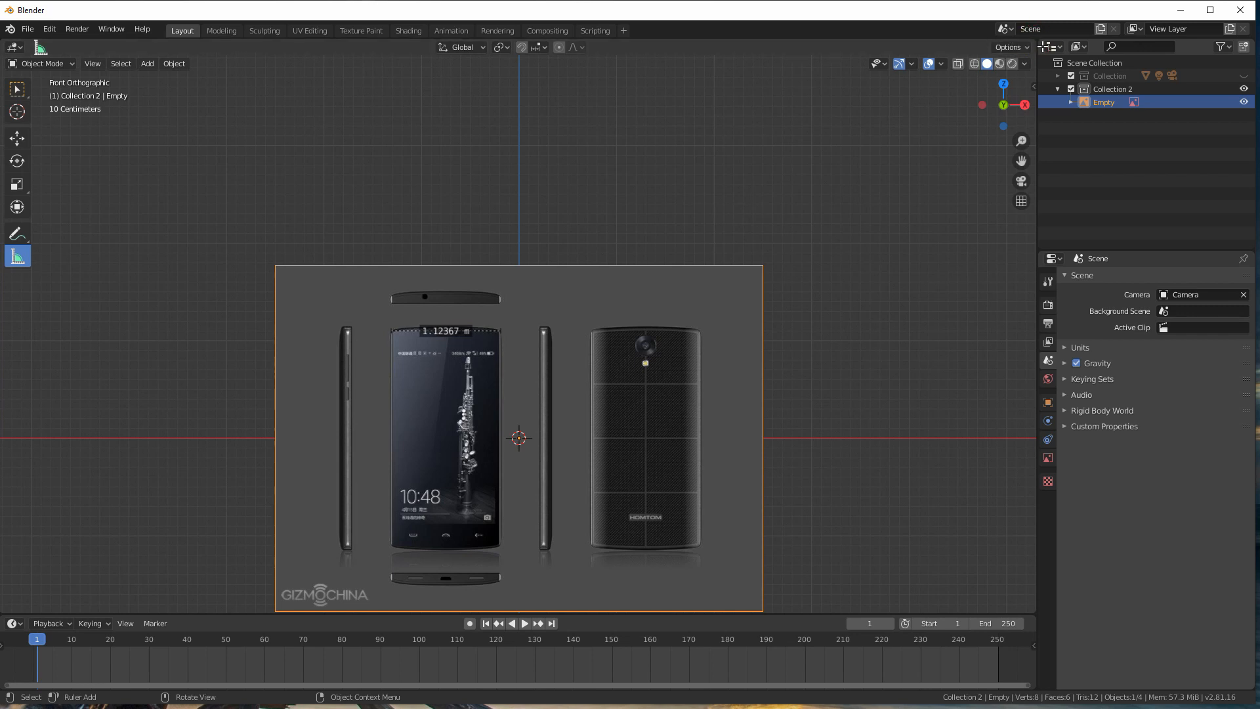
Step: Try splitting the 3D viewport into side-by-side areas, and join the extra areas back into a single viewport
left_click_drag(1036, 43, 722, 41)
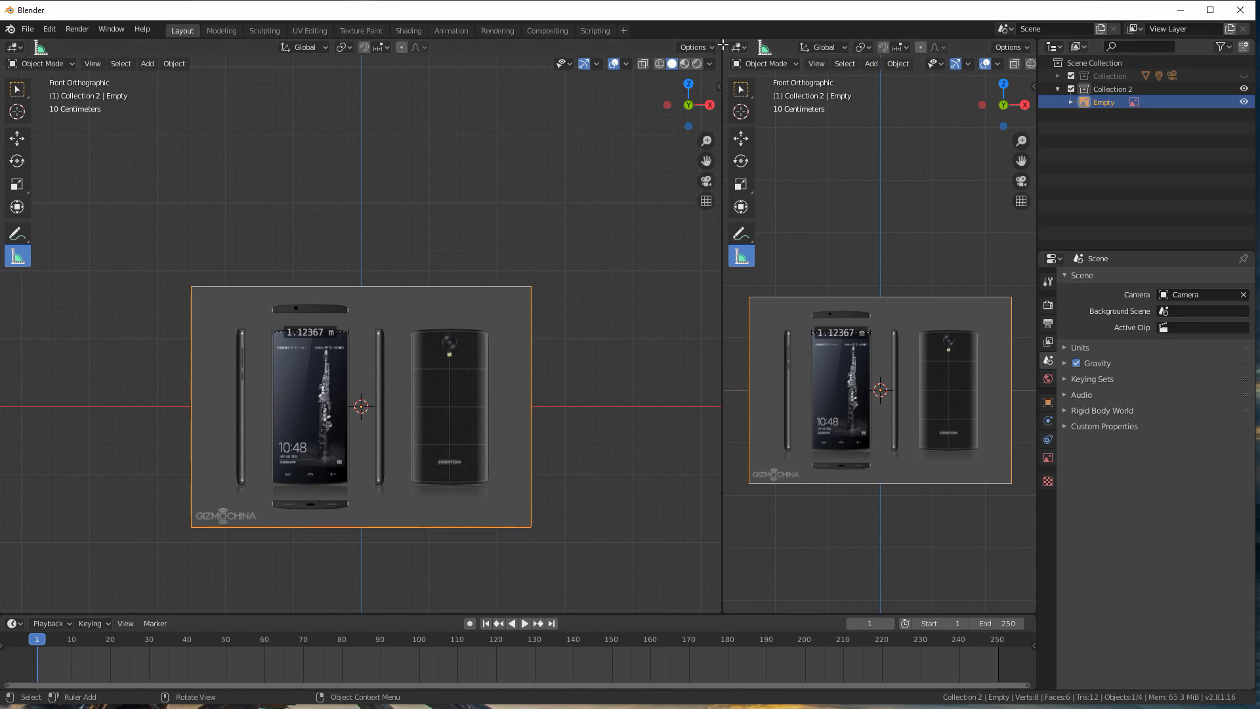
left_click_drag(726, 43, 798, 56)
right_click(723, 137)
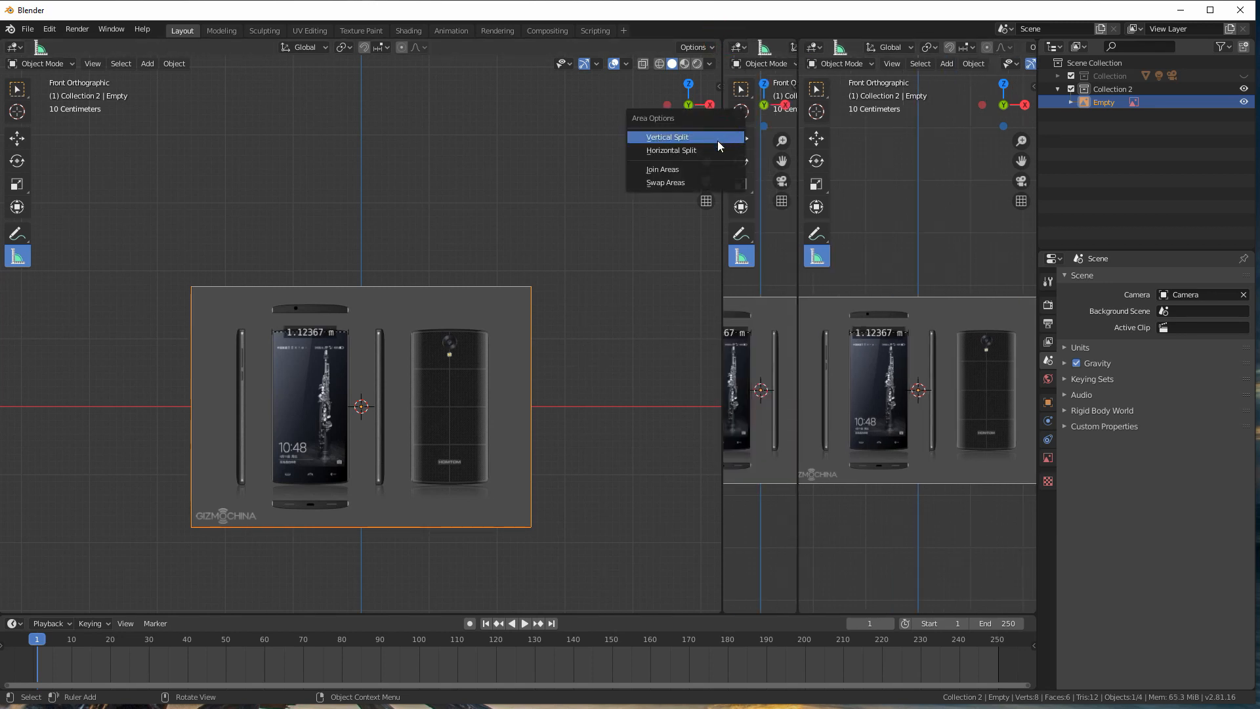
left_click(665, 171)
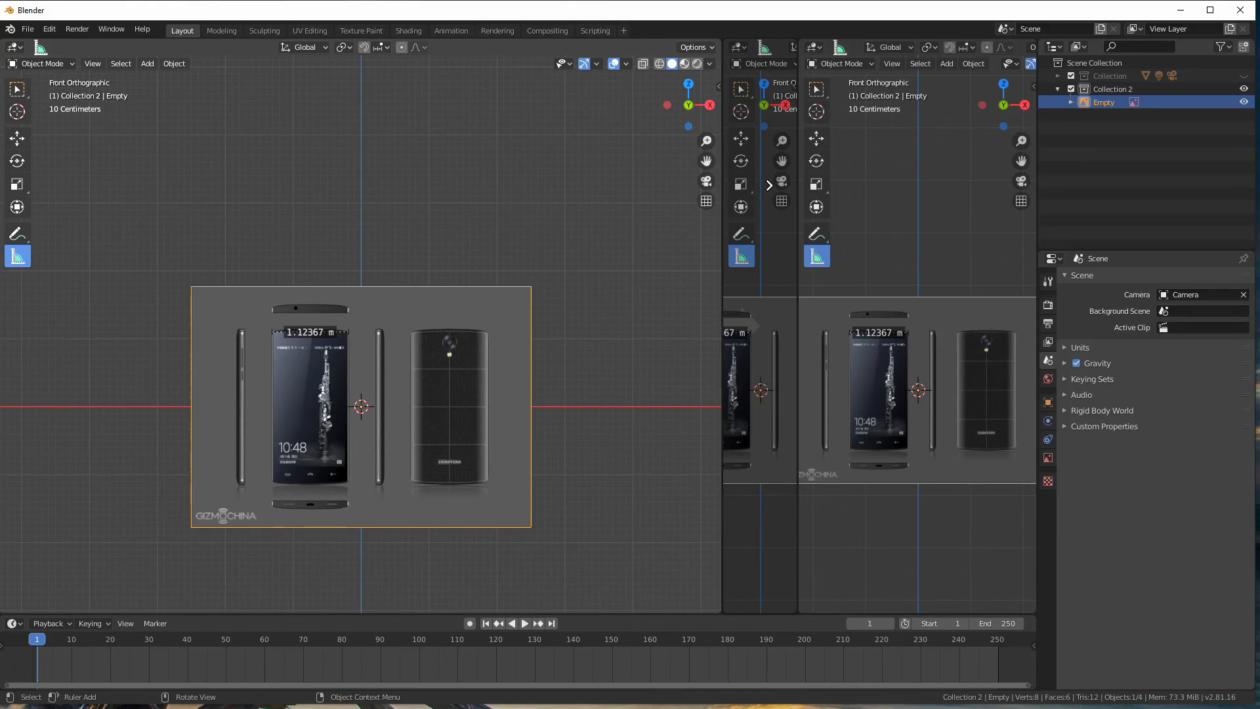
left_click(768, 185)
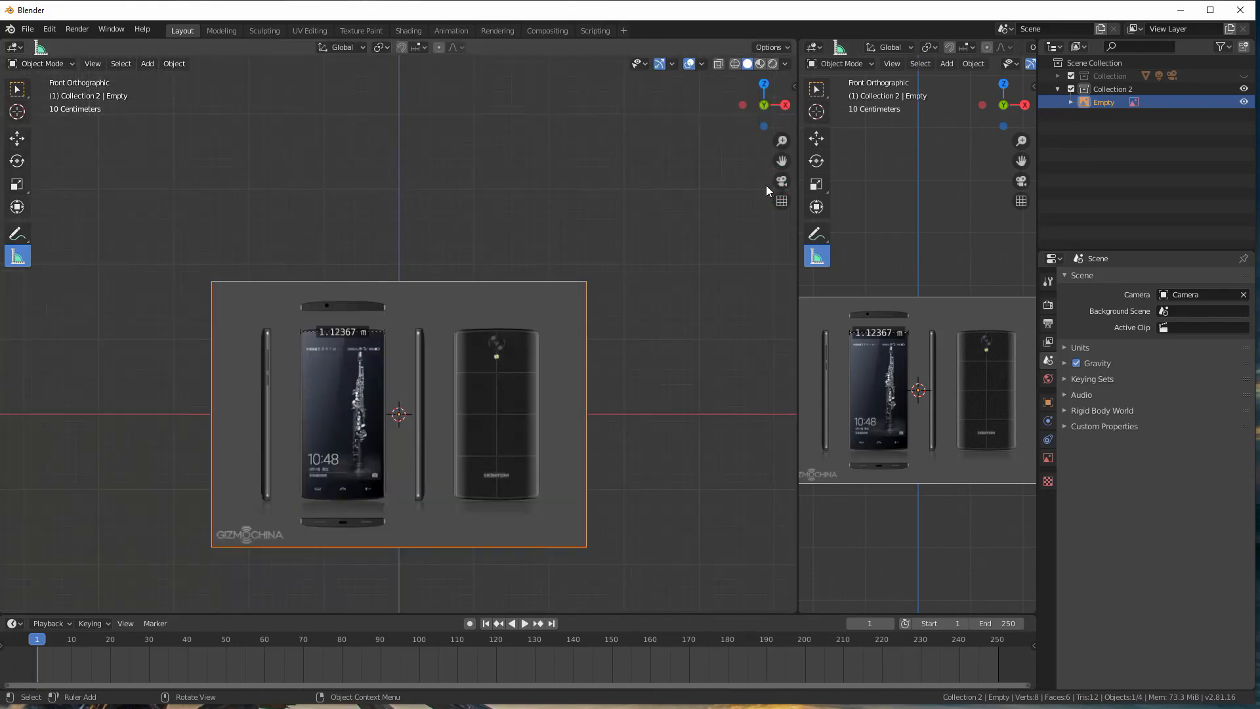
right_click(797, 171)
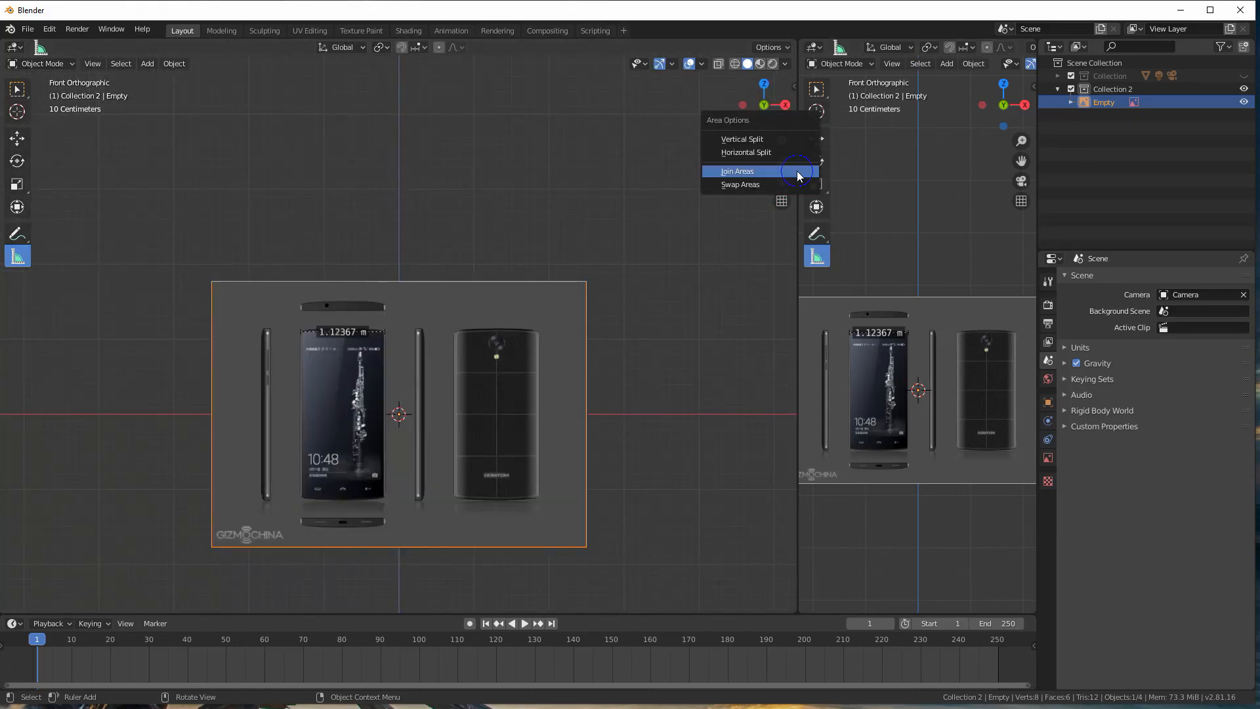
left_click(792, 172)
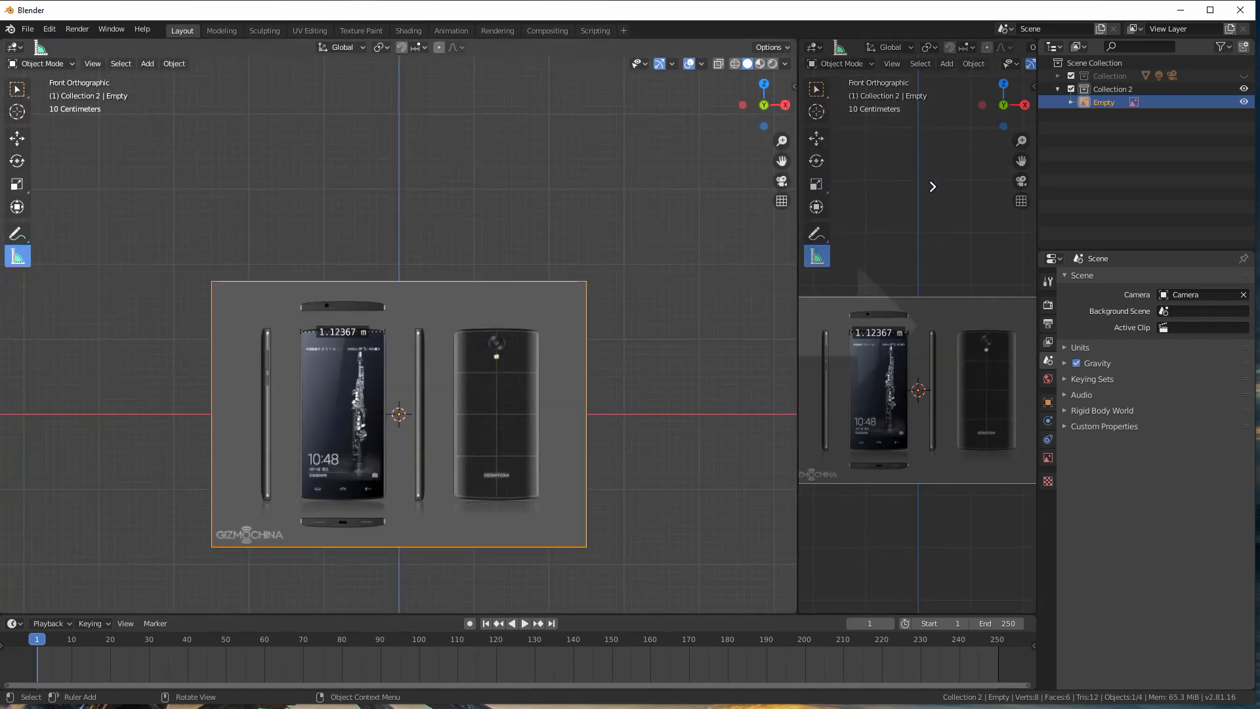
left_click(925, 186)
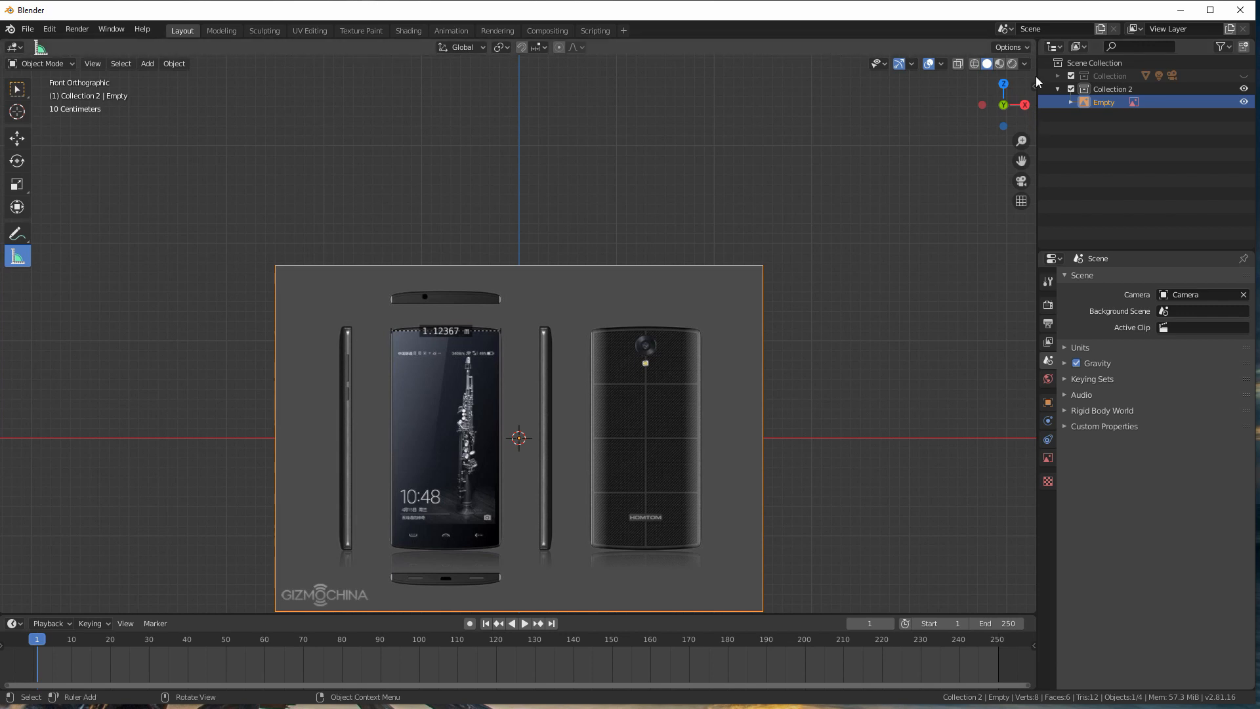
Step: Split the 3D viewport vertically, widen the narrower new area, and turn that area into a Text Editor
right_click(1038, 124)
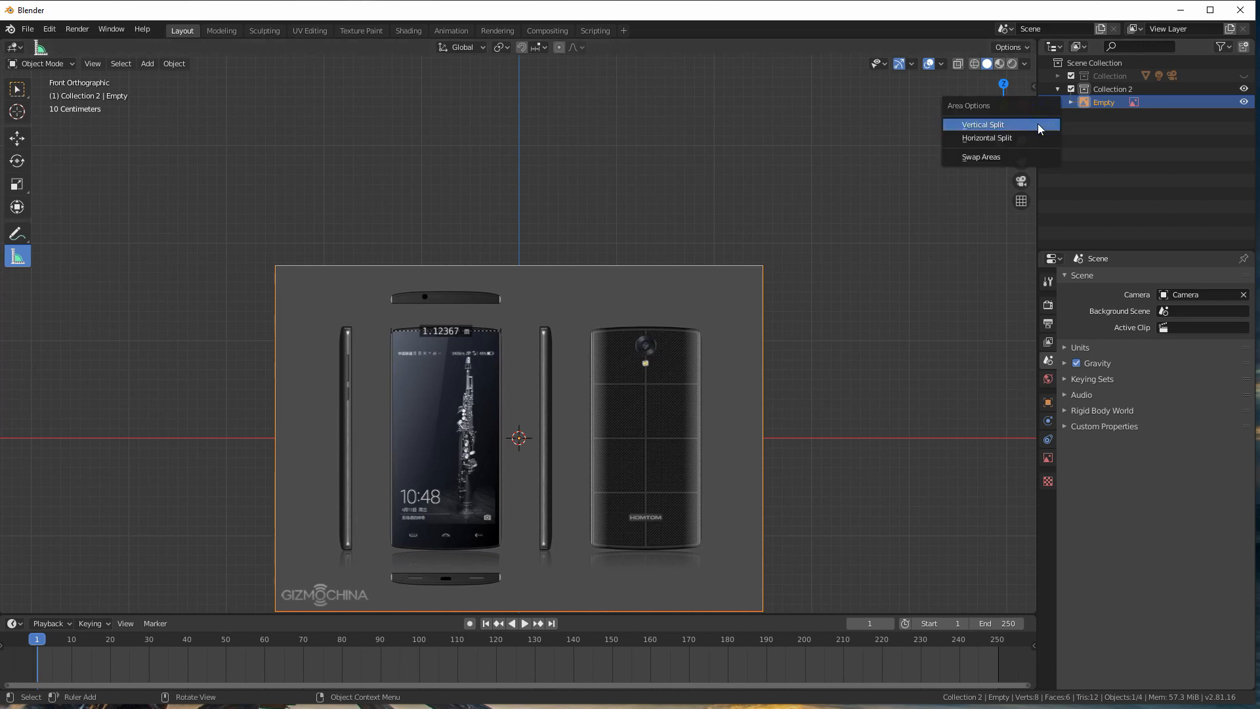
left_click(978, 125)
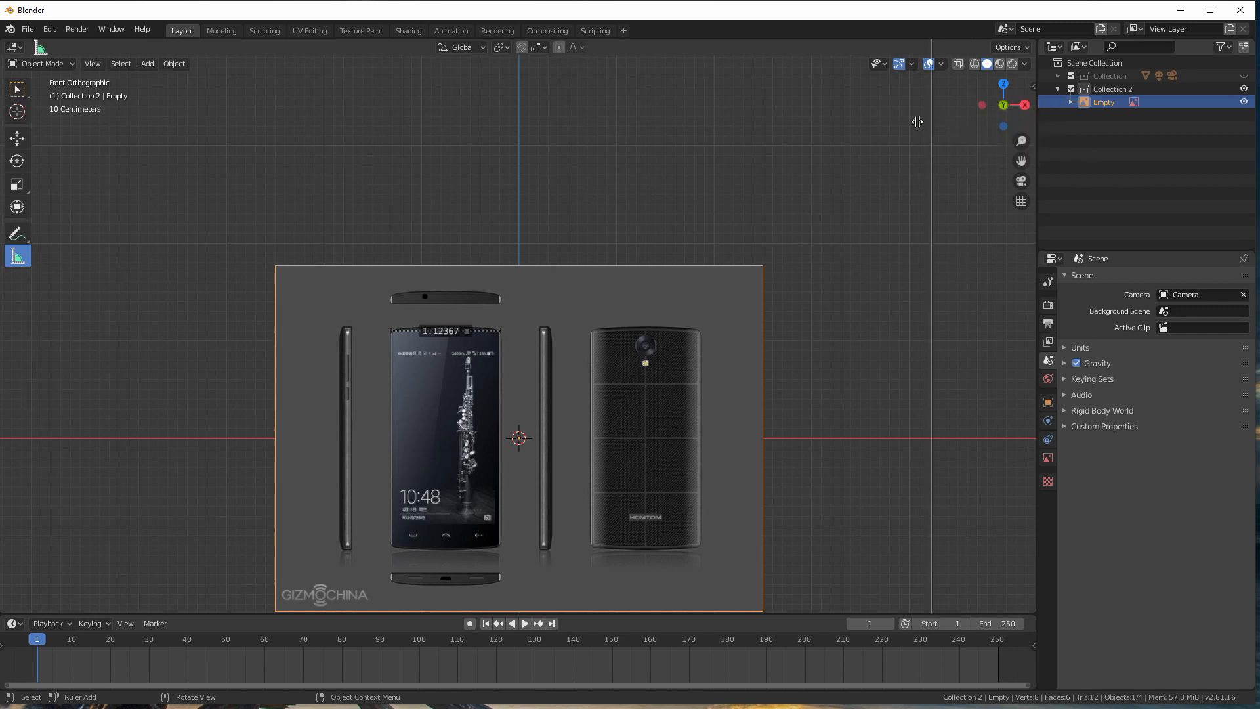
left_click(836, 129)
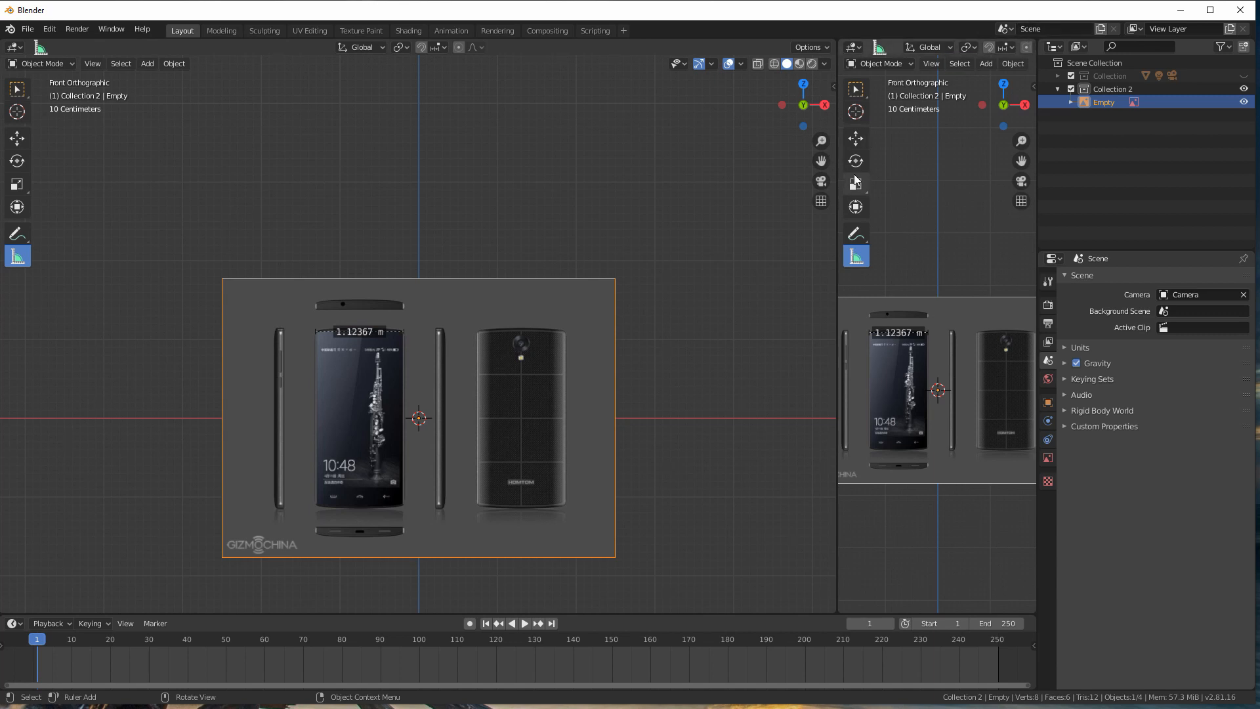
left_click_drag(836, 151, 777, 155)
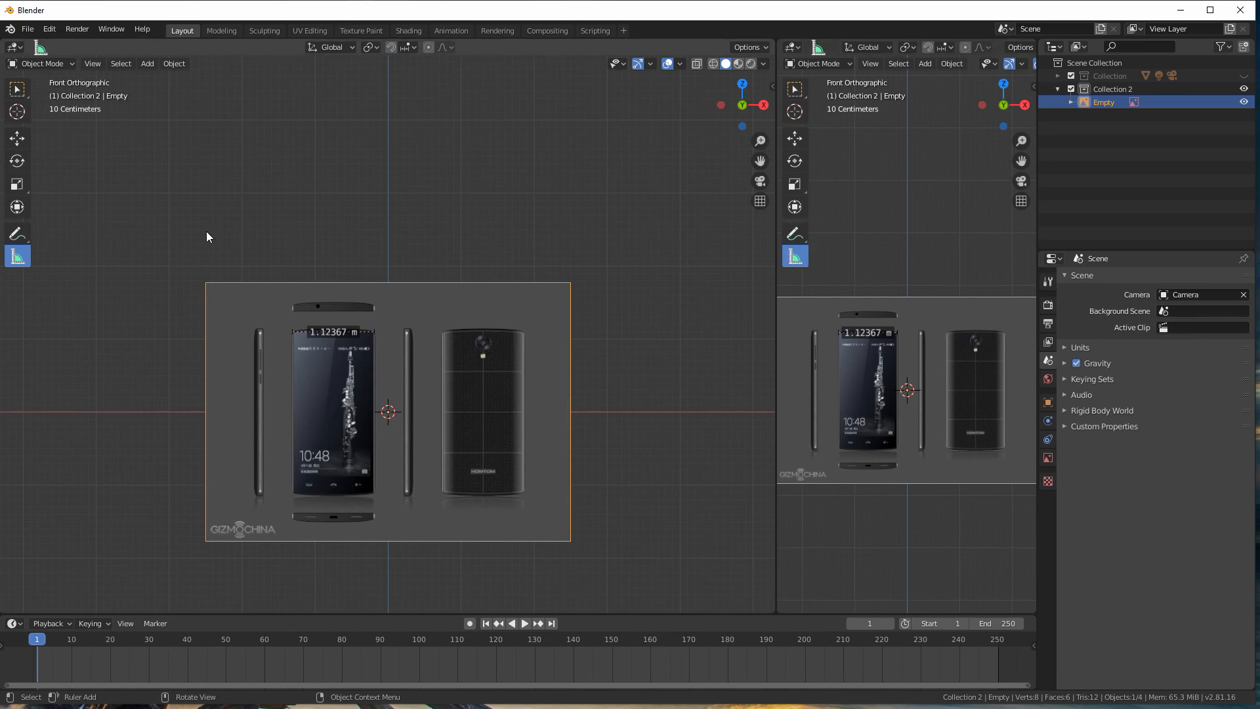
left_click(794, 47)
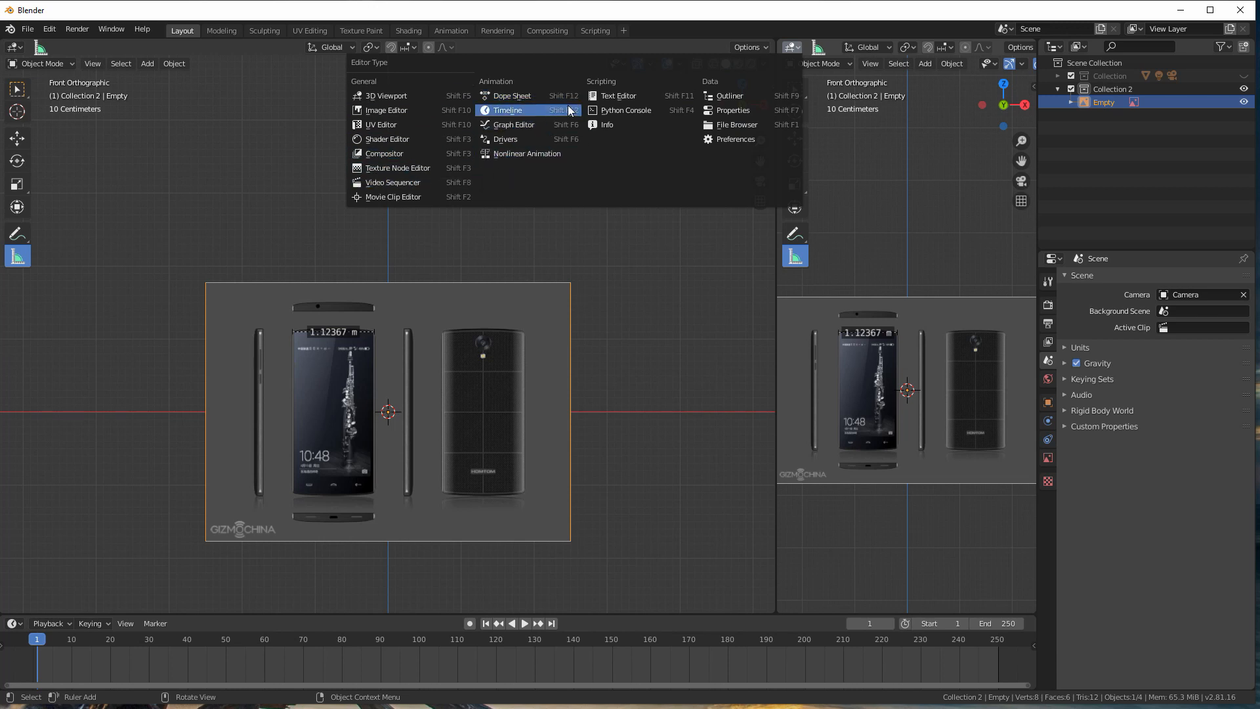
left_click(618, 97)
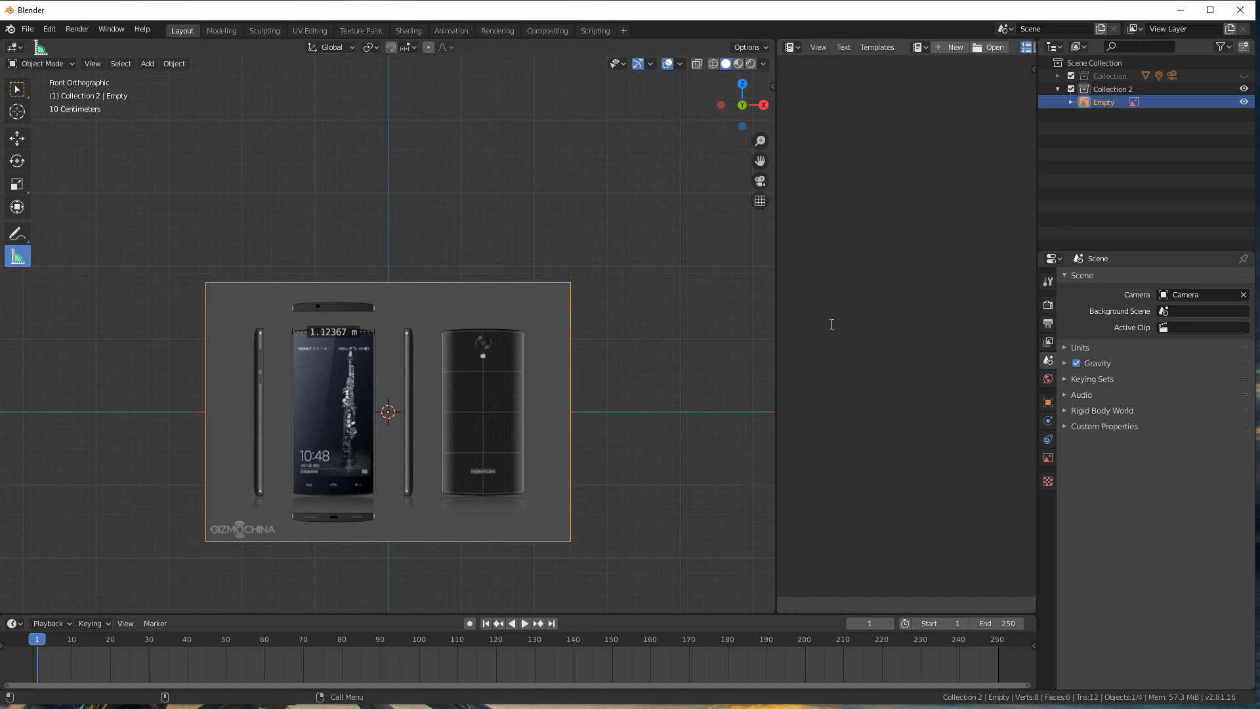
Step: Split the Text Editor area horizontally and turn the lower part into an Image Editor
right_click(1038, 235)
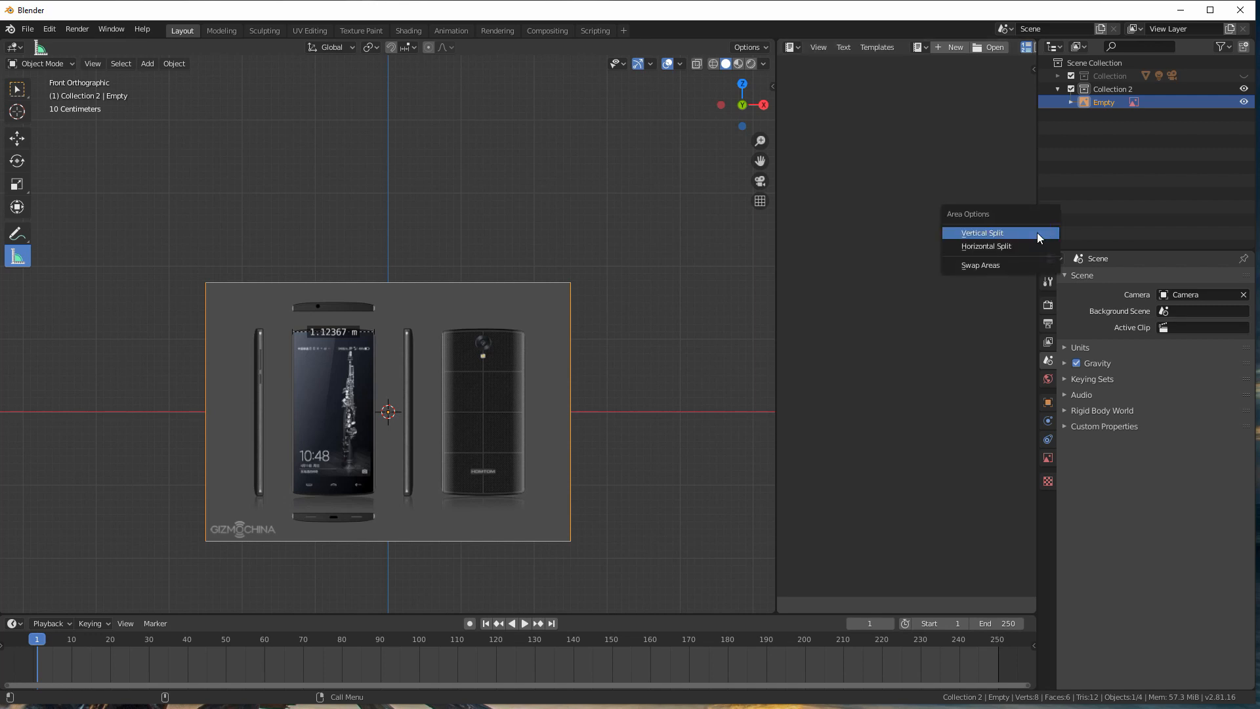
left_click(978, 247)
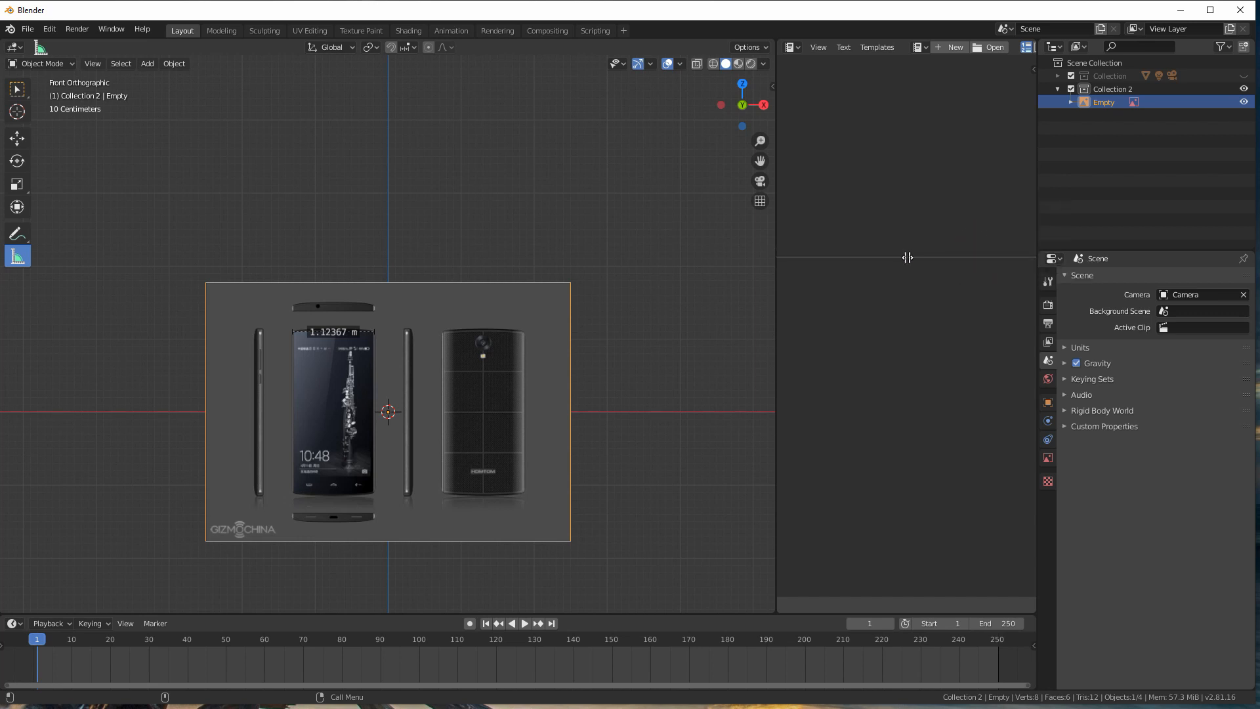
left_click(903, 225)
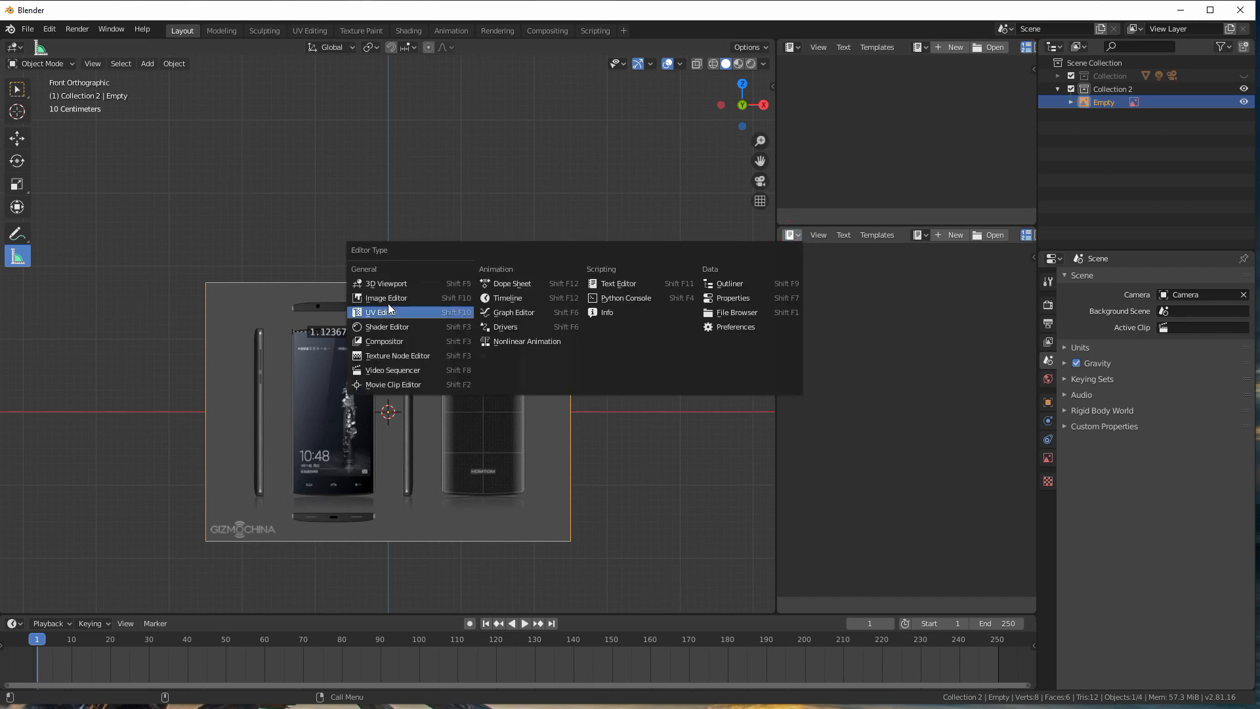
left_click(388, 300)
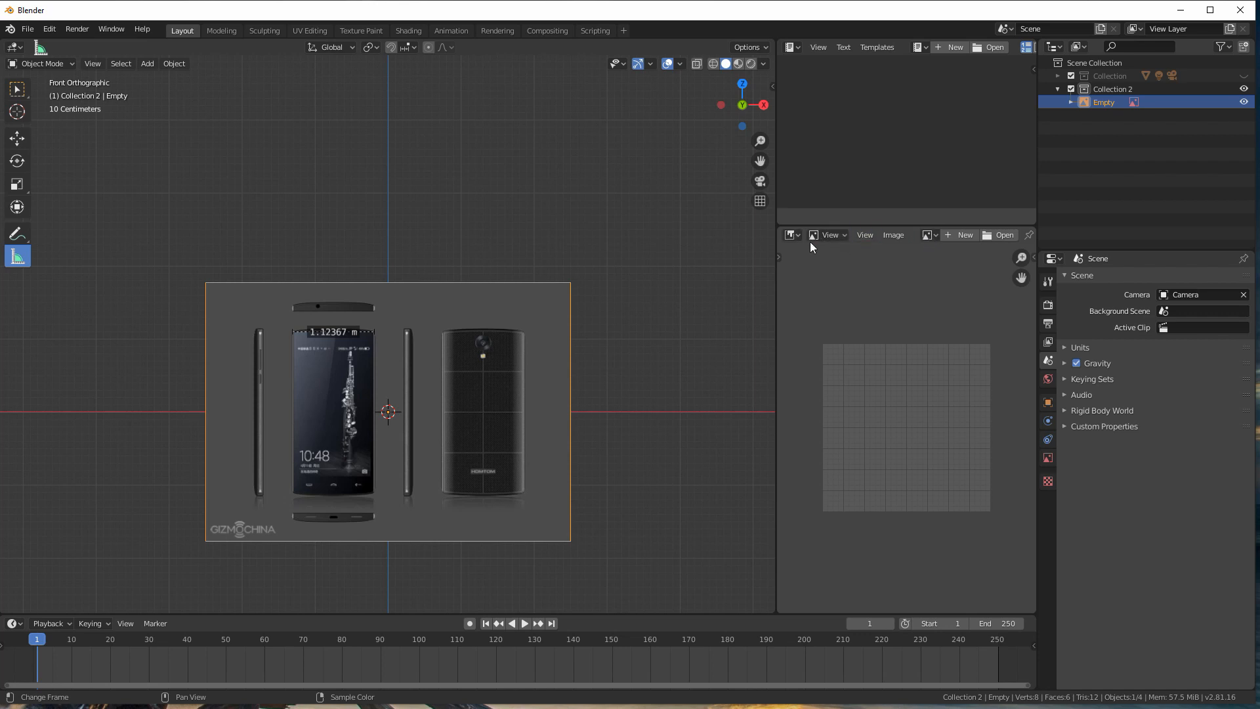
Step: Display the homtom-ht7-released-01.jpg image in the Image Editor so that all phone views fit
left_click(793, 235)
left_click(935, 235)
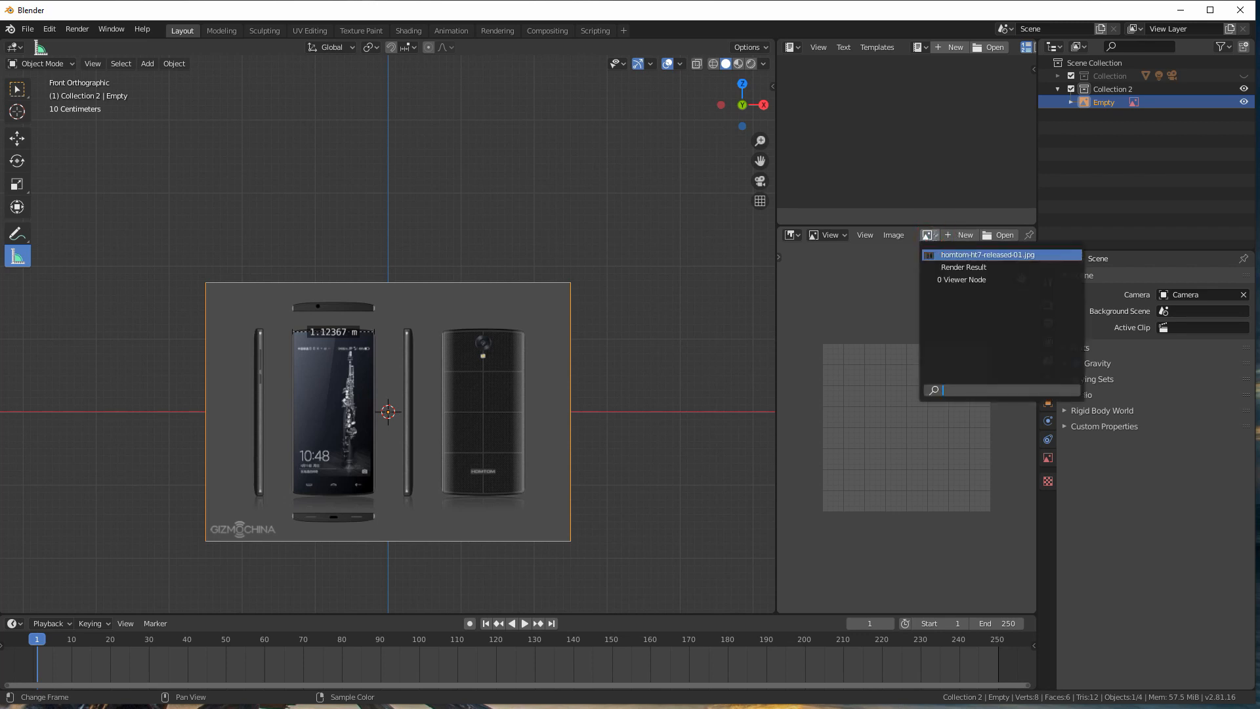
left_click(948, 255)
scroll(884, 346, "down", 3)
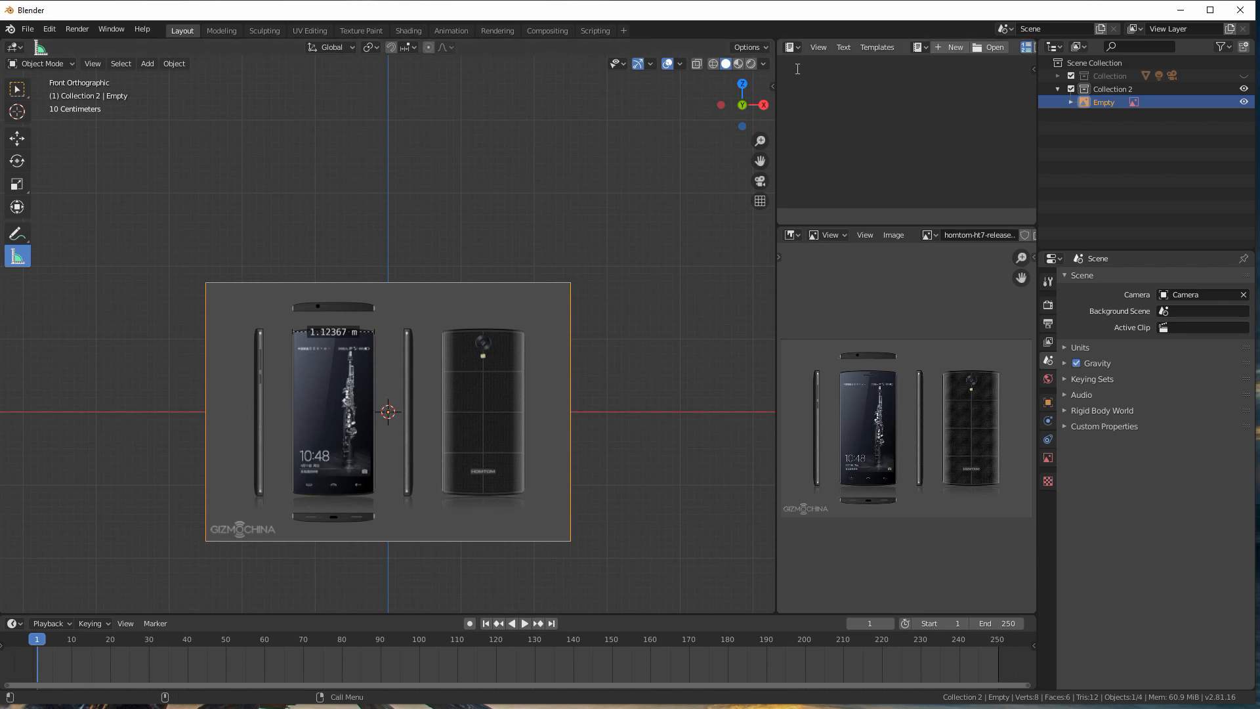
Step: Create a new text block in the Text Editor and note "largeur : 1.23" on its first line
left_click(949, 47)
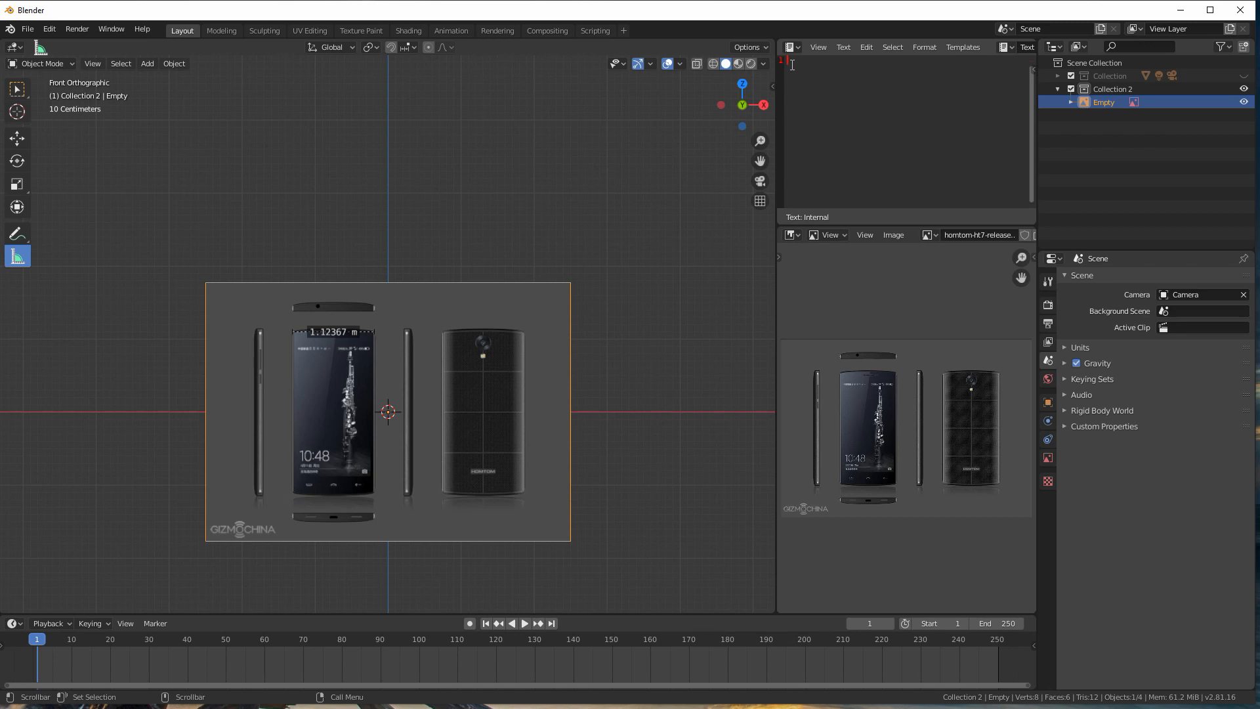
type("targeur : ")
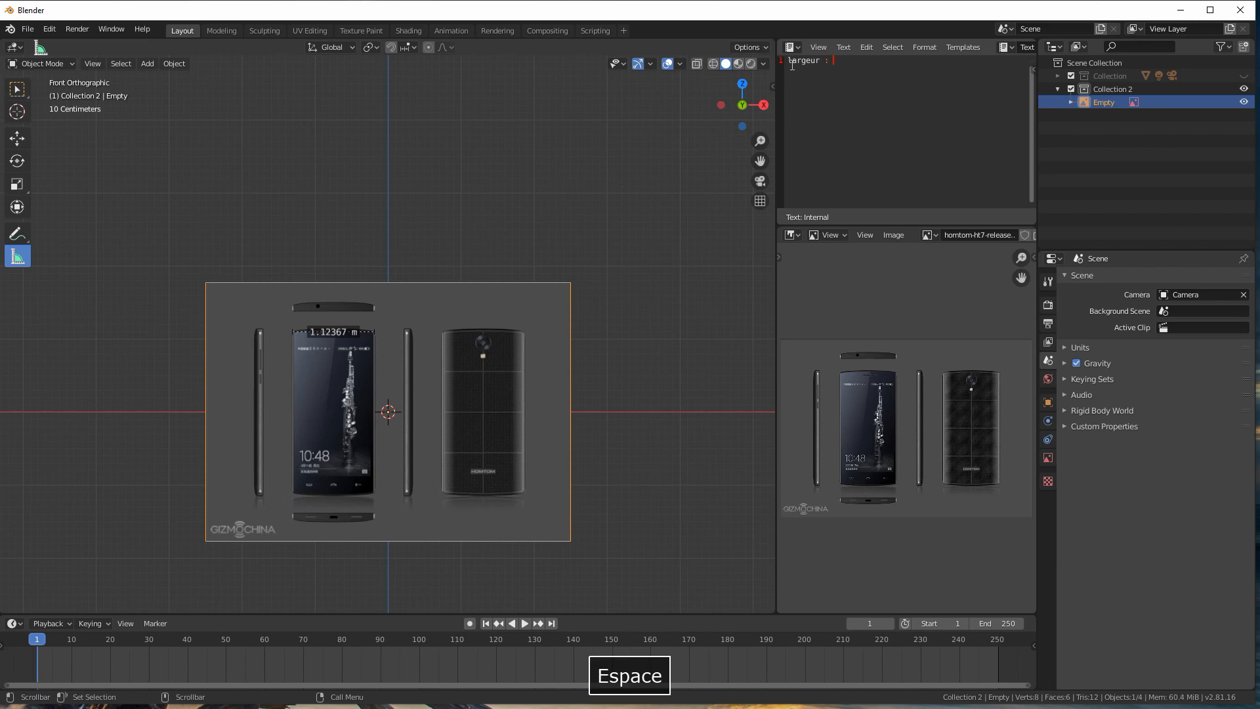
type("1.23")
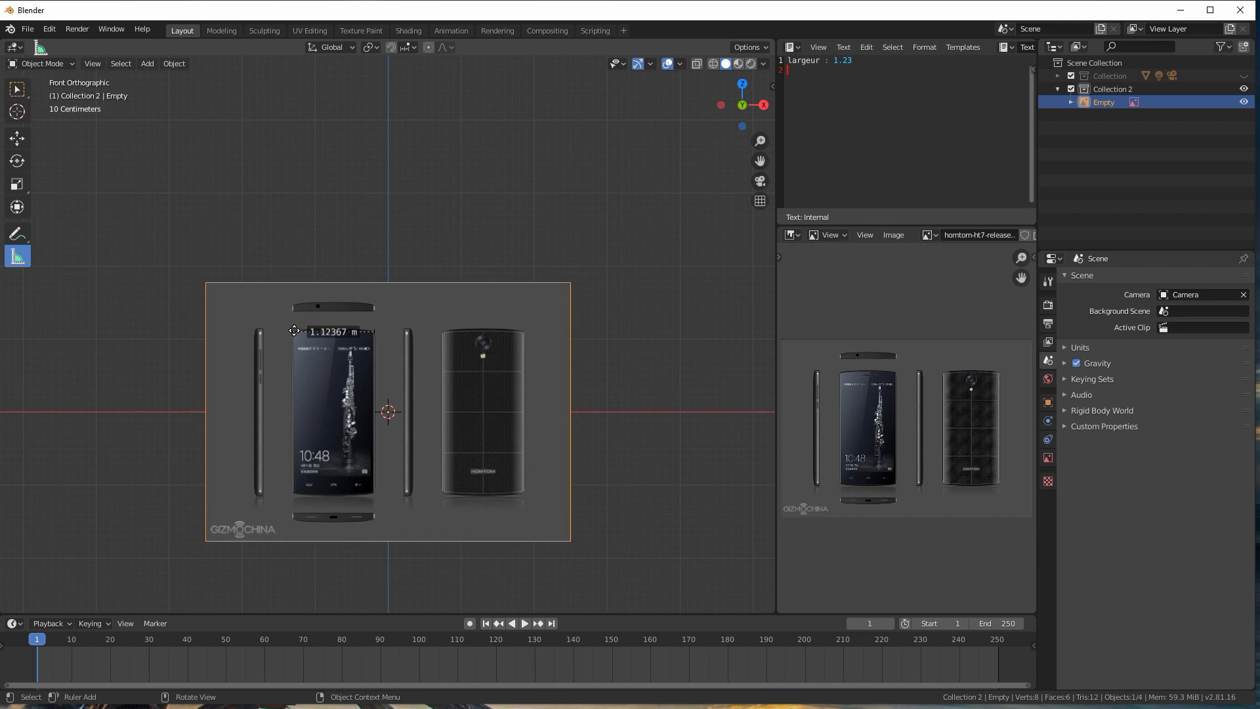
Step: Reposition the ruler to measure the height of the phone's front image, and note "Hauteur : 2.24" on the second text line
left_click_drag(375, 330, 294, 495)
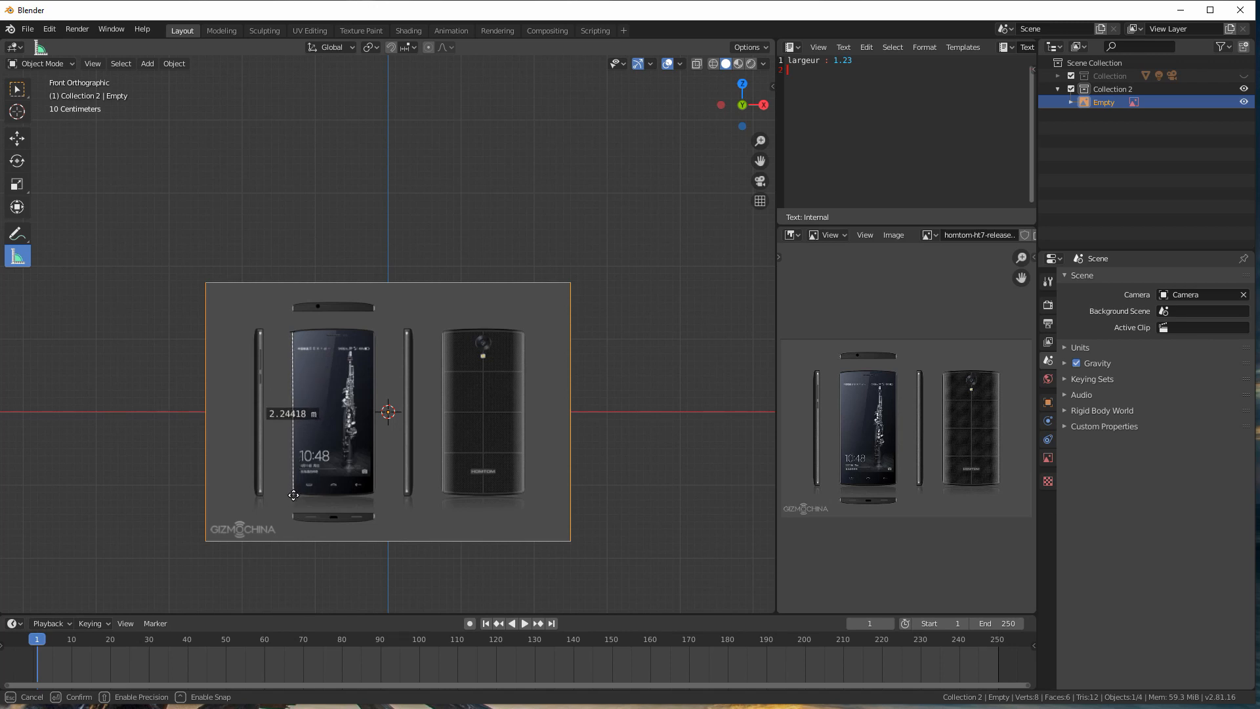
left_click_drag(293, 495, 294, 495)
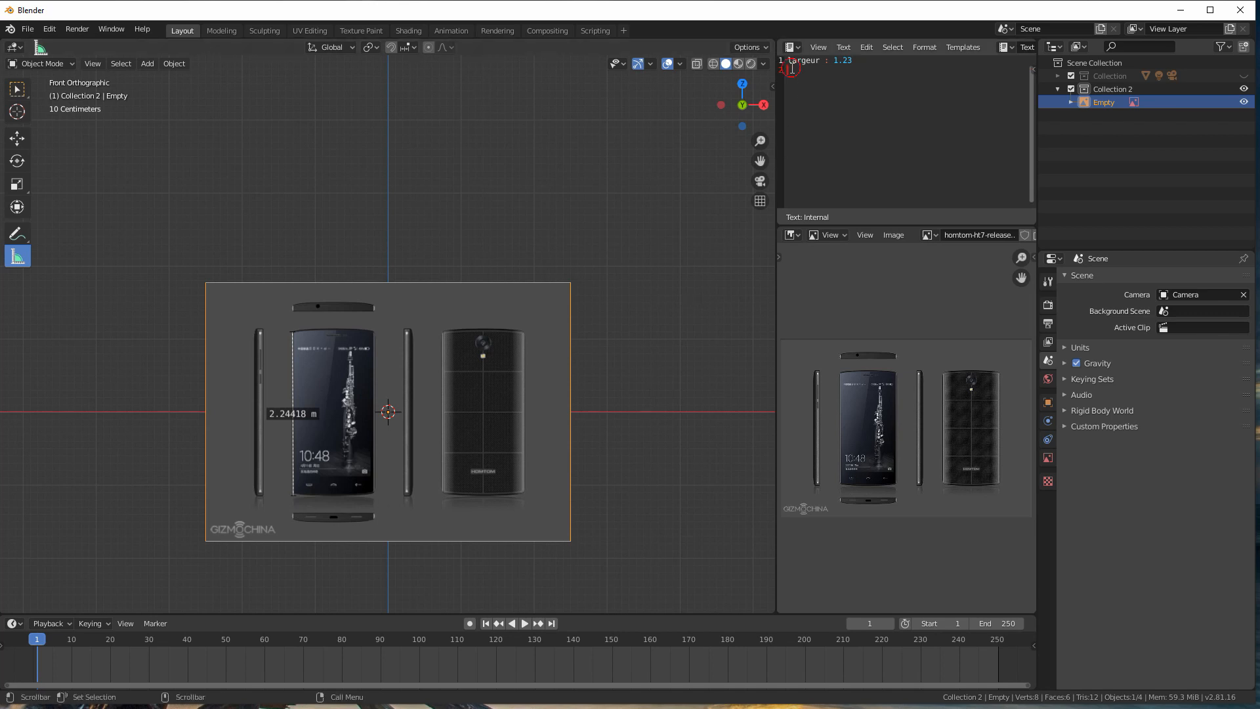
type("Hauteur : 2.24")
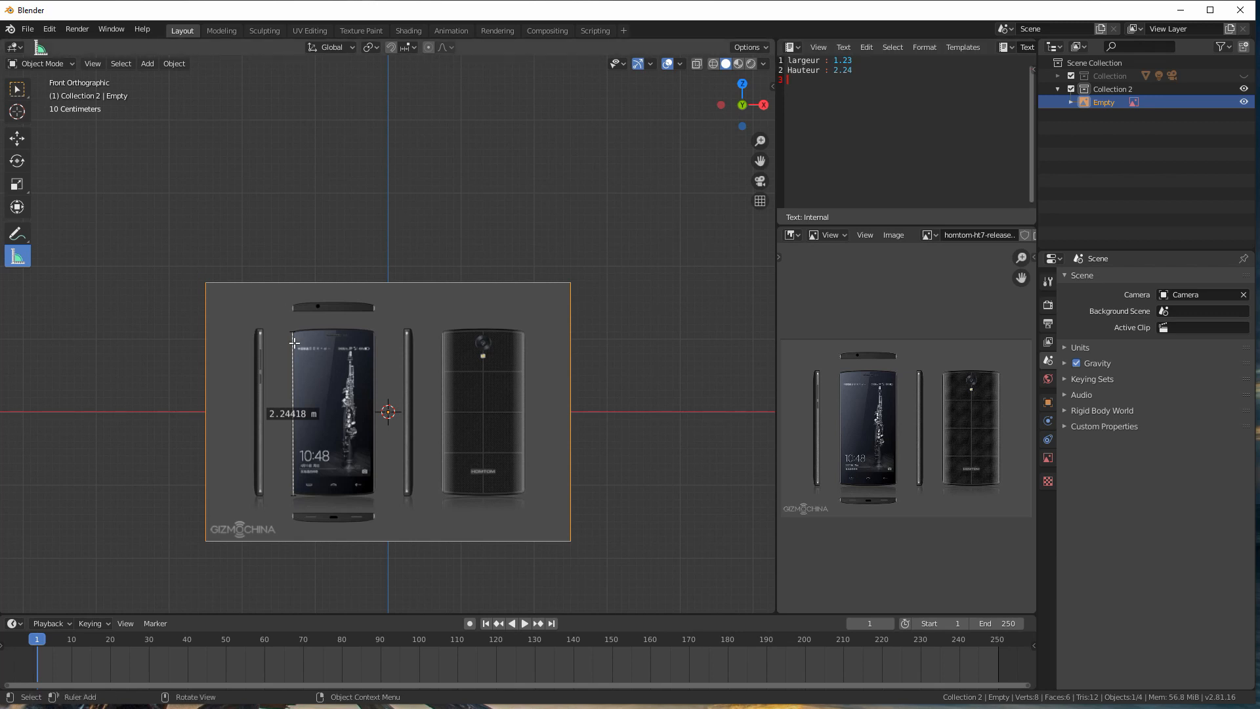
Step: Move the ruler onto the side-profile image beside the phone's front and align both ends precisely to measure its thickness
left_click_drag(291, 331, 254, 338)
left_click_drag(293, 493, 263, 346)
scroll(258, 349, "up", 5)
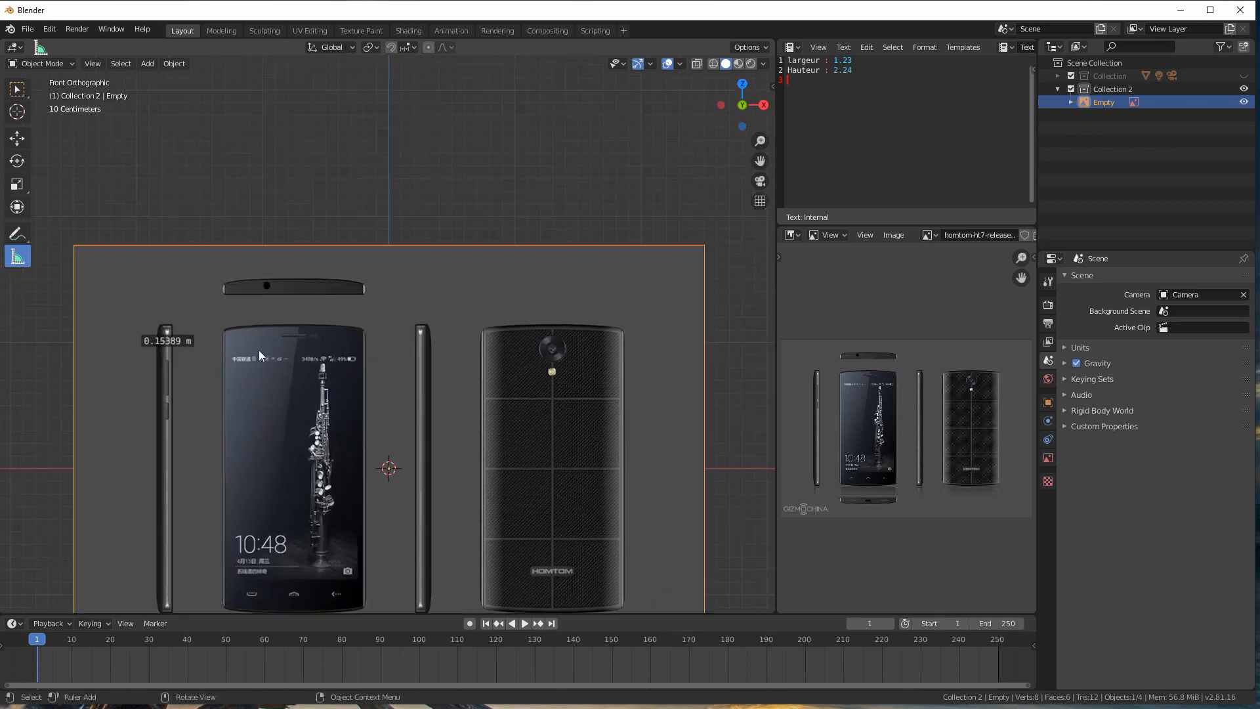
middle_click_drag(154, 368, 440, 375, "shift")
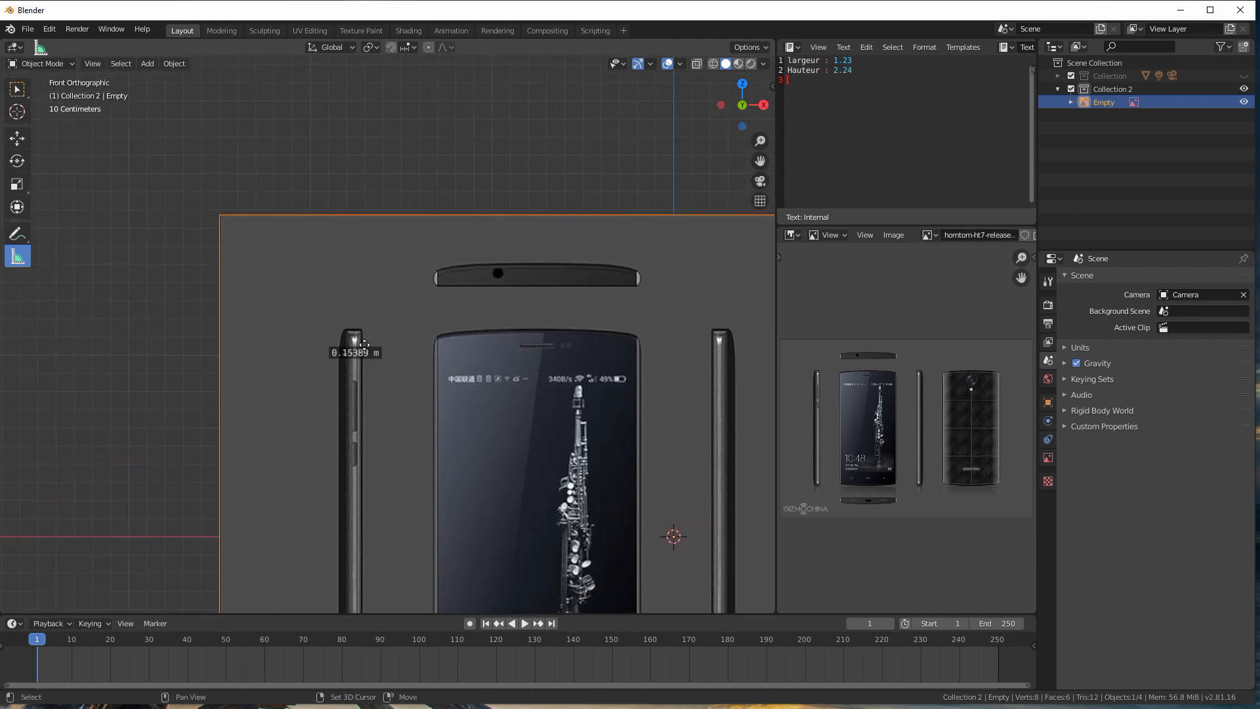
scroll(306, 349, "up", 4)
scroll(307, 388, "up", 2)
left_click_drag(249, 391, 246, 387)
scroll(266, 407, "up", 2)
middle_click_drag(266, 407, 264, 408)
scroll(264, 408, "up", 1)
scroll(264, 408, "down", 4)
scroll(264, 408, "up", 5)
left_click_drag(328, 388, 307, 390)
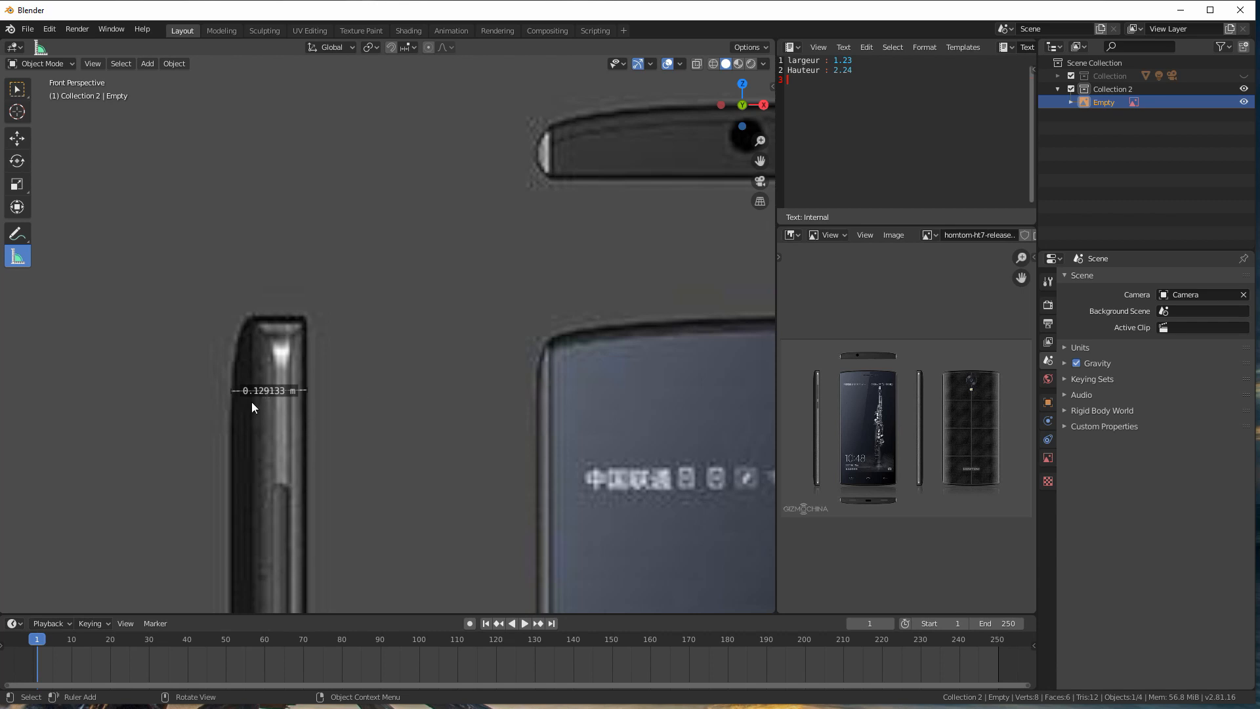
left_click_drag(308, 389, 308, 389)
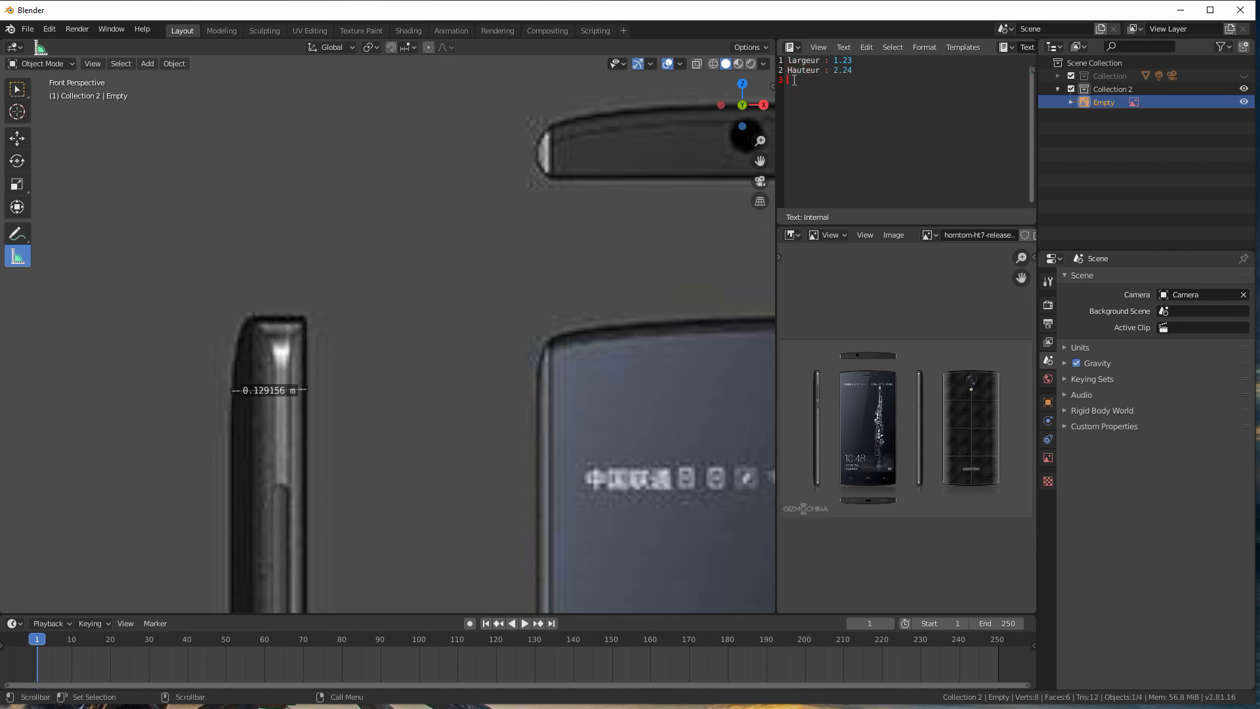
Step: Note "Epaisseur : 1.3" on the third text line and shrink the Text Editor's height to enlarge the Image Editor
type("Epaisseur : 1.3")
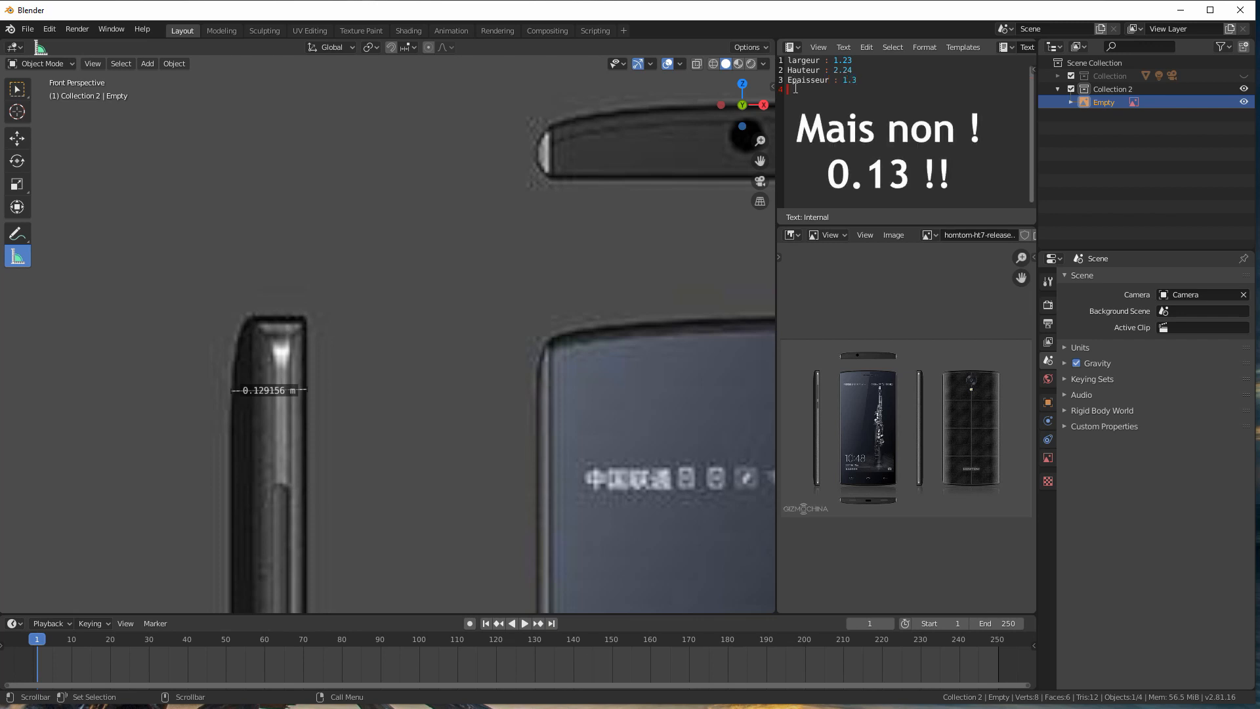
left_click_drag(871, 225, 872, 135)
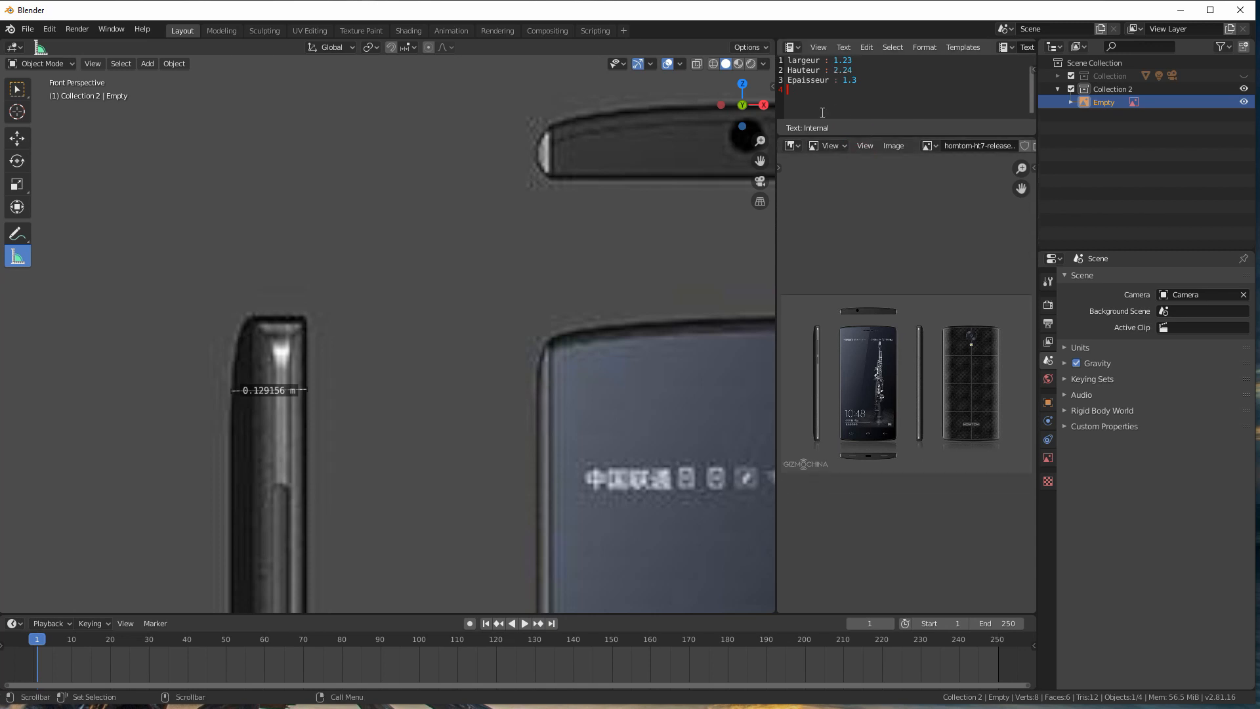
Step: Leave the Measure tool for box selection and delete the phone reference image empty from the scene
scroll(375, 337, "down", 2)
scroll(374, 337, "down", 8)
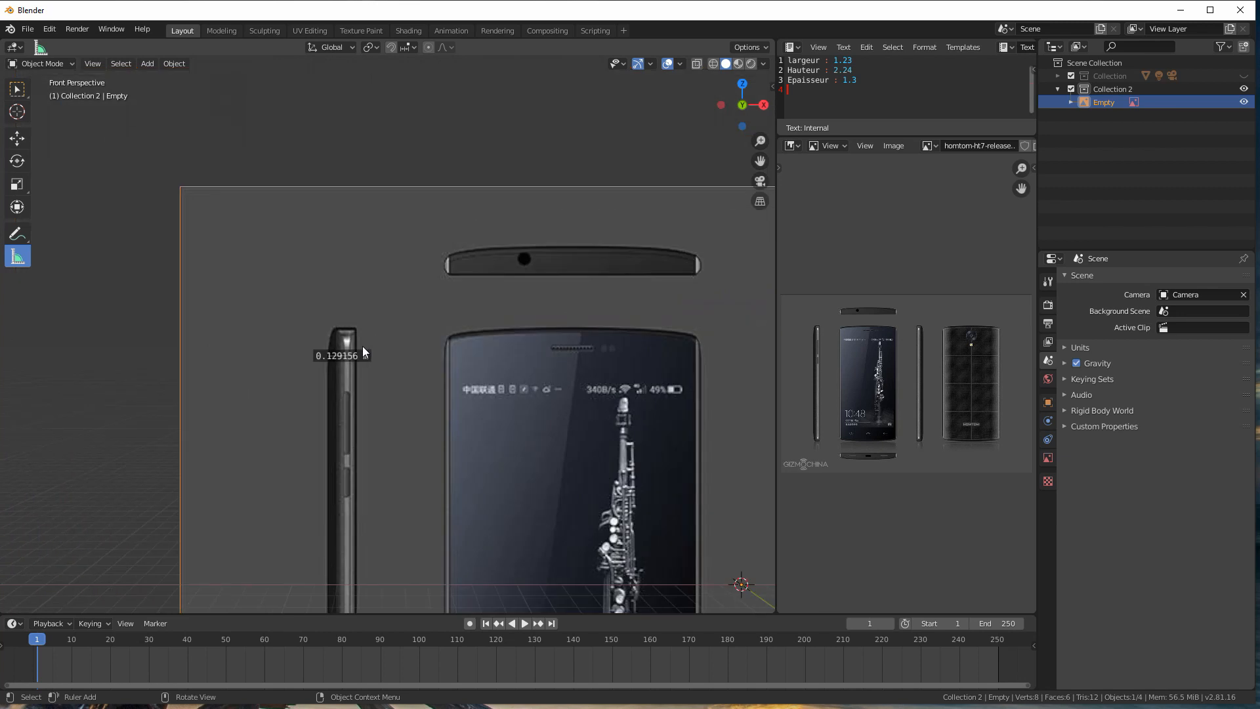
left_click(26, 89)
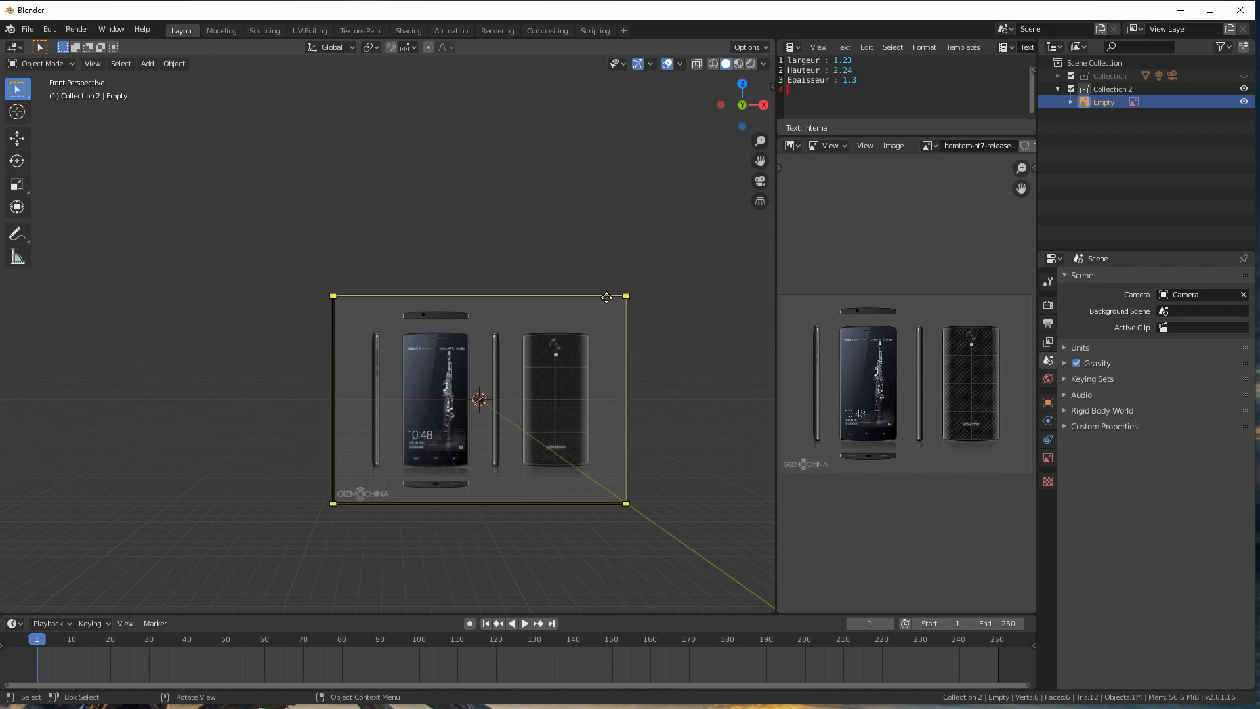
middle_click_drag(469, 361, 482, 304)
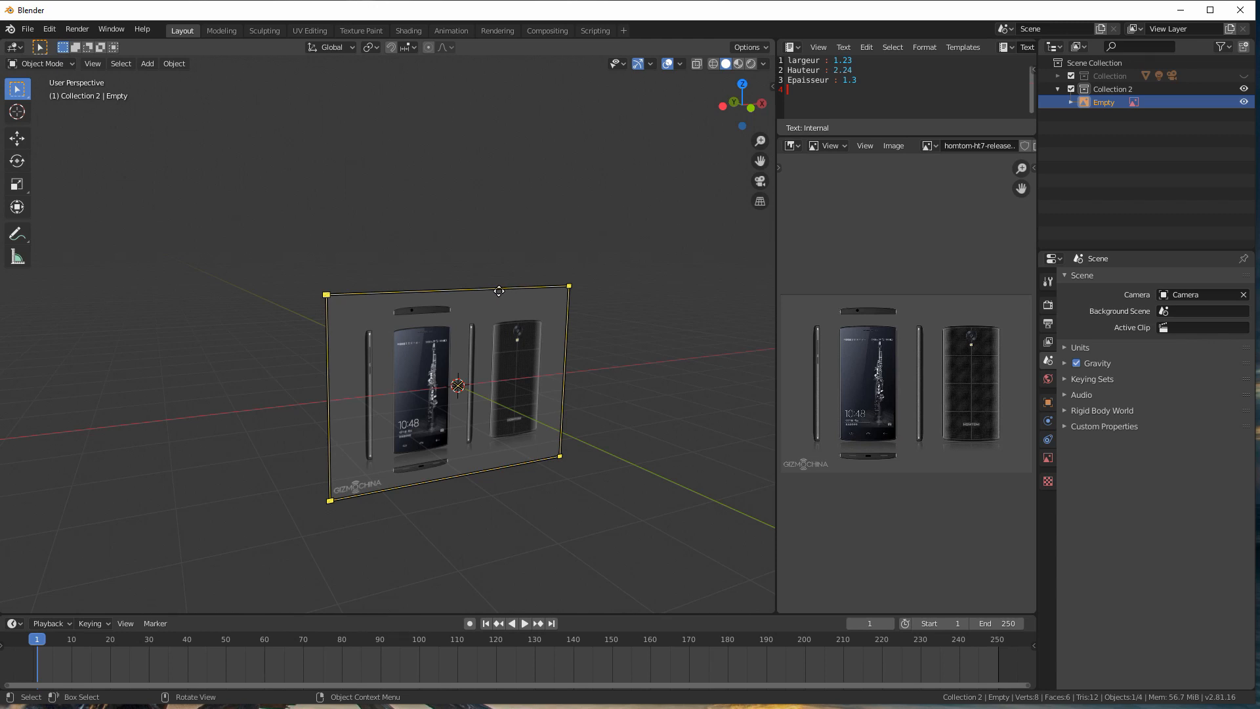
key("Delete")
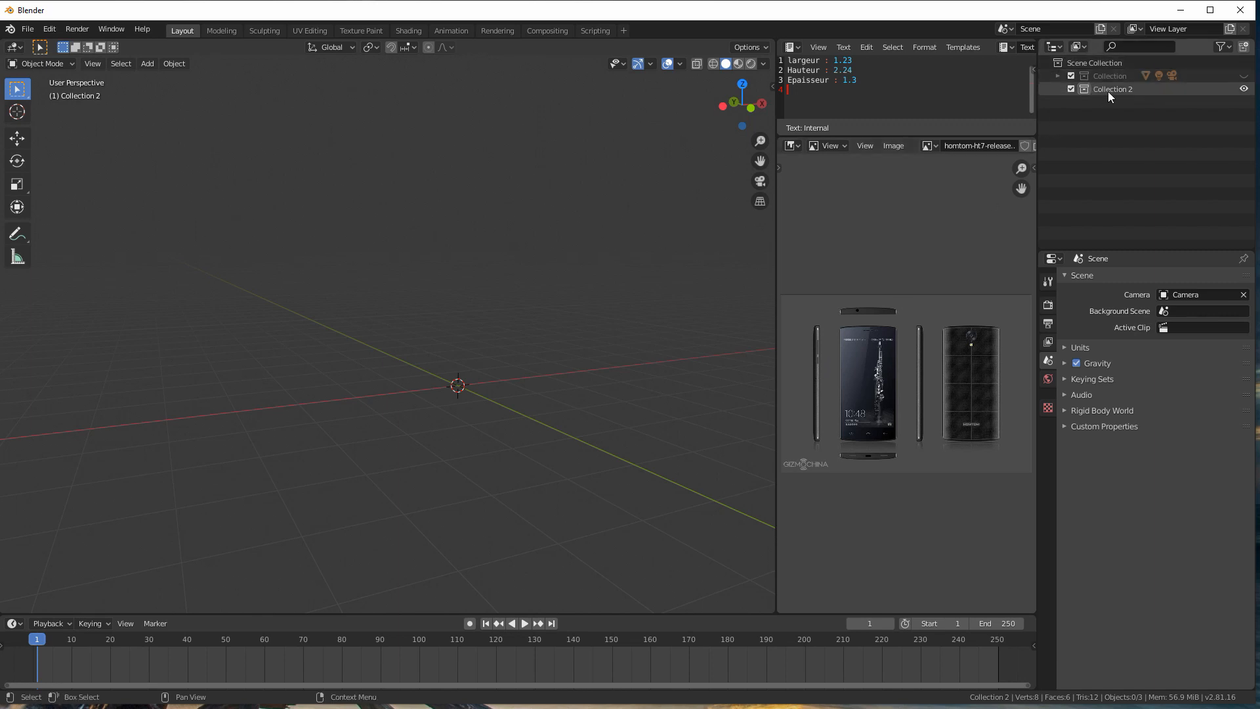
Step: Exclude Collection 2 from the view layer, and unhide Collection and expand it to list its objects
left_click(1071, 88)
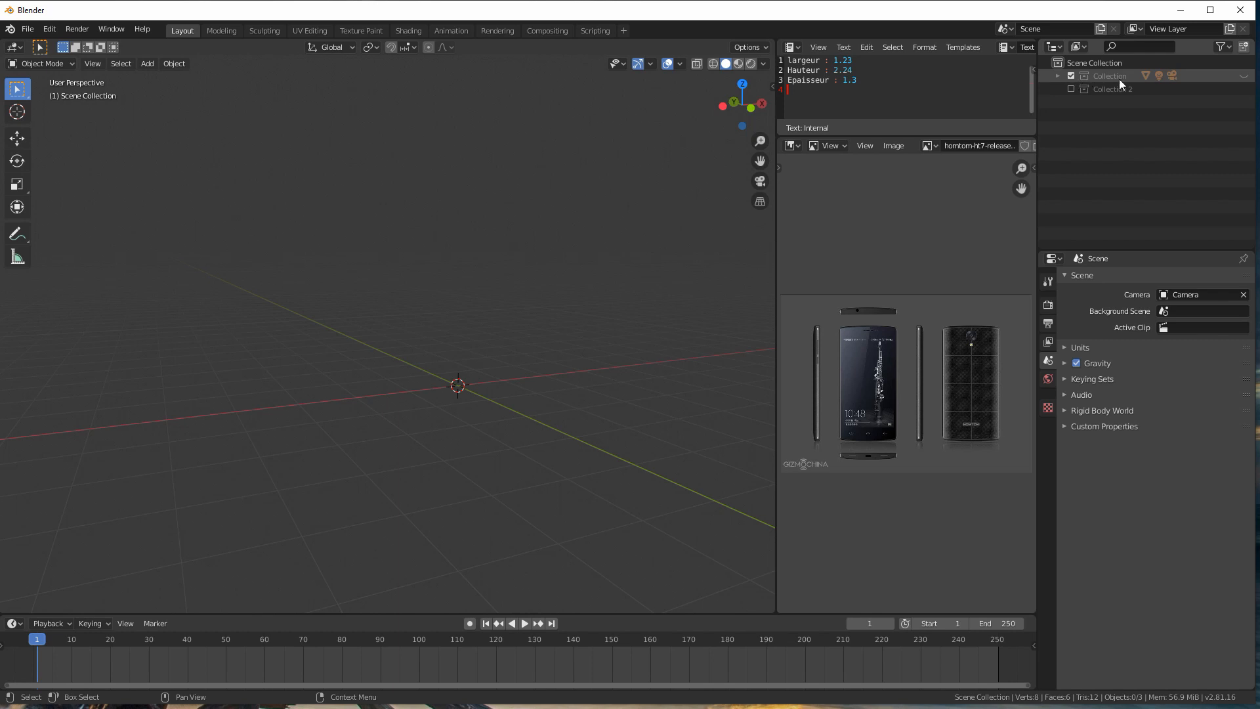
left_click(1244, 75)
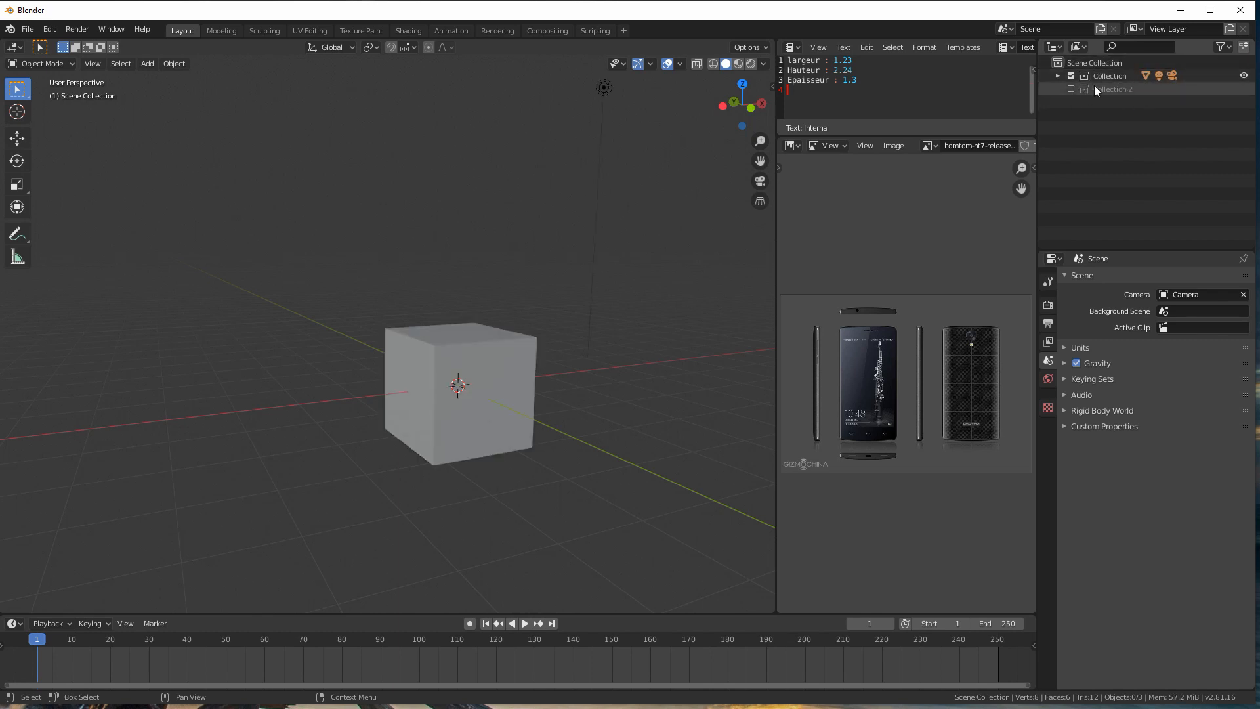
left_click(1057, 76)
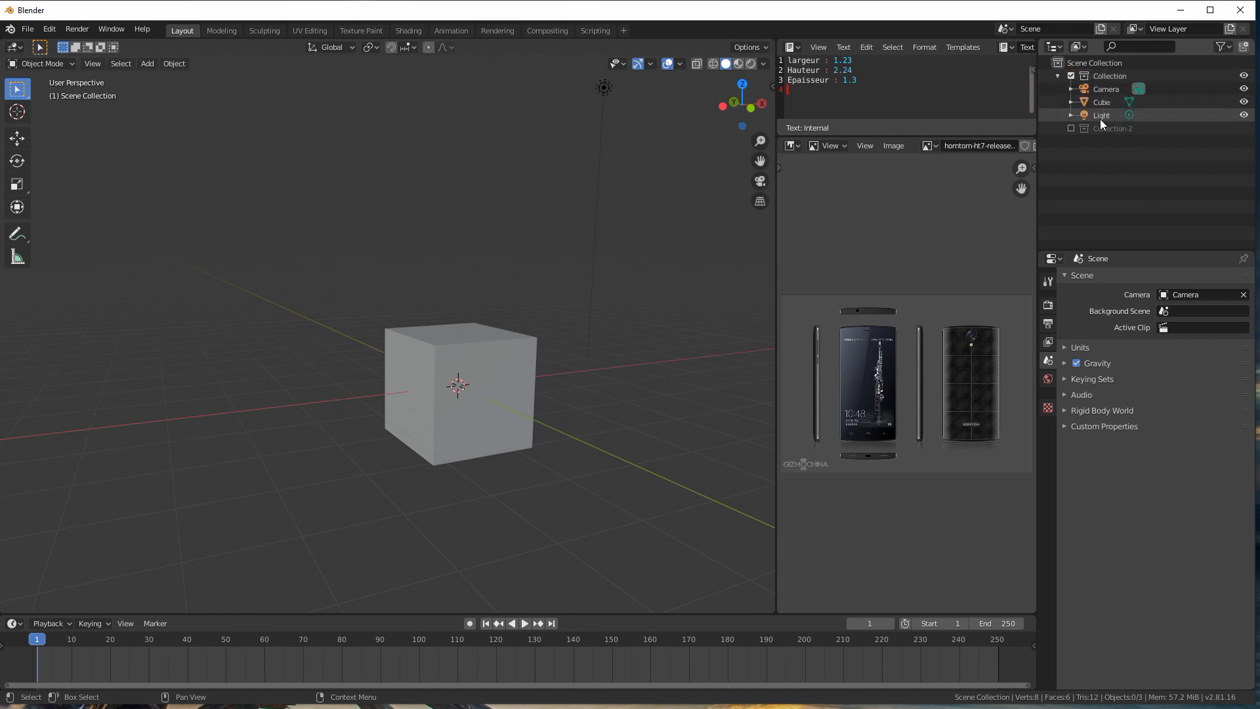
scroll(595, 249, "down", 6)
scroll(520, 243, "up", 4)
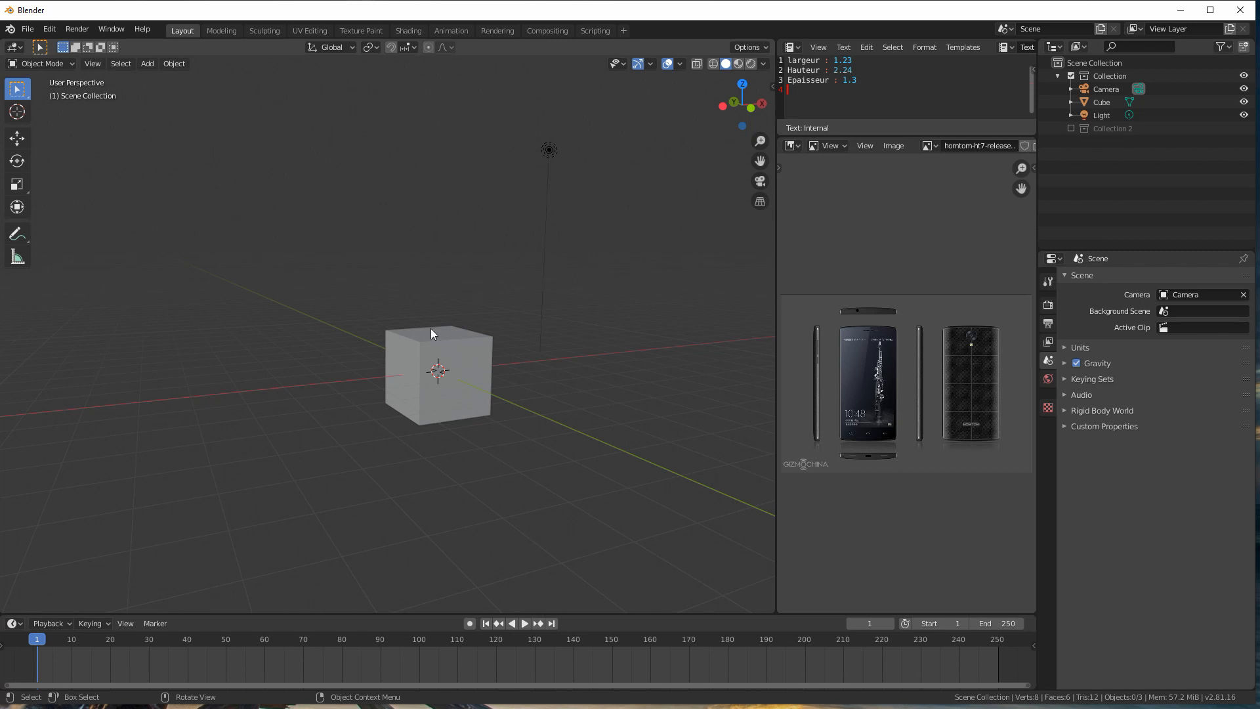
scroll(431, 344, "down", 6)
scroll(430, 344, "up", 5)
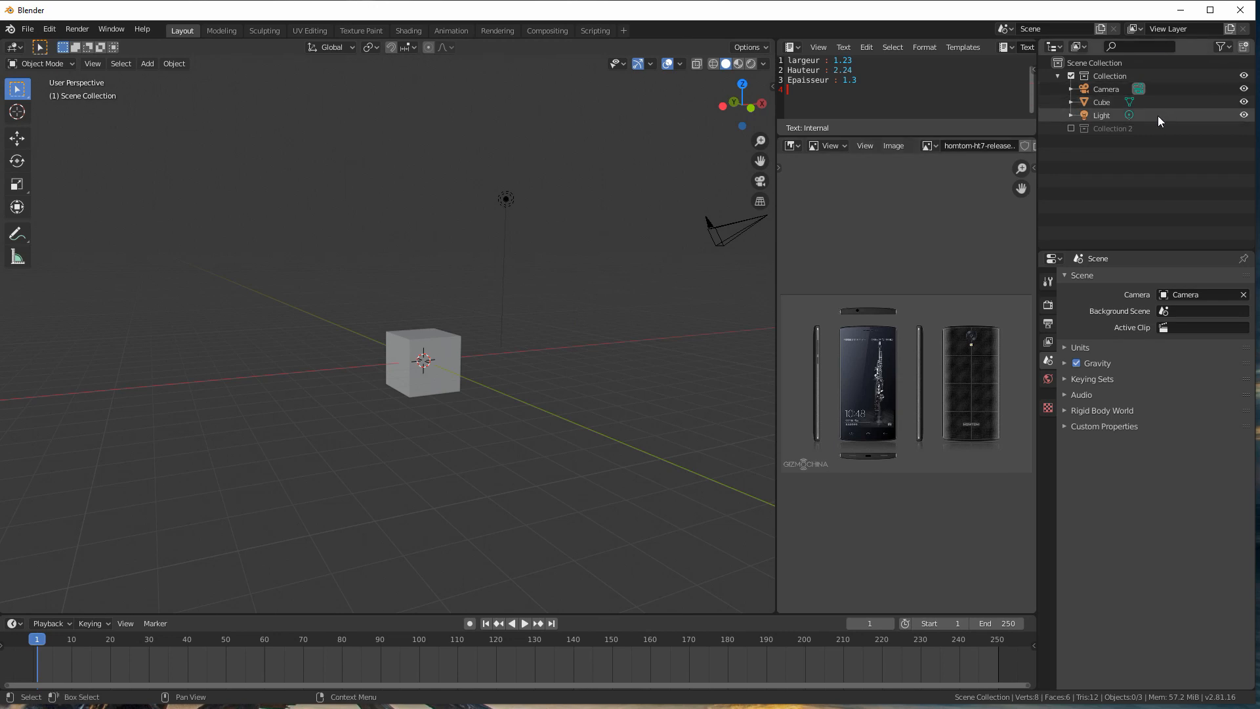
Step: Move the Cube into Collection 2 and leave only Collection 2 enabled, with Collection excluded from the view layer
left_click_drag(1084, 100, 1098, 132)
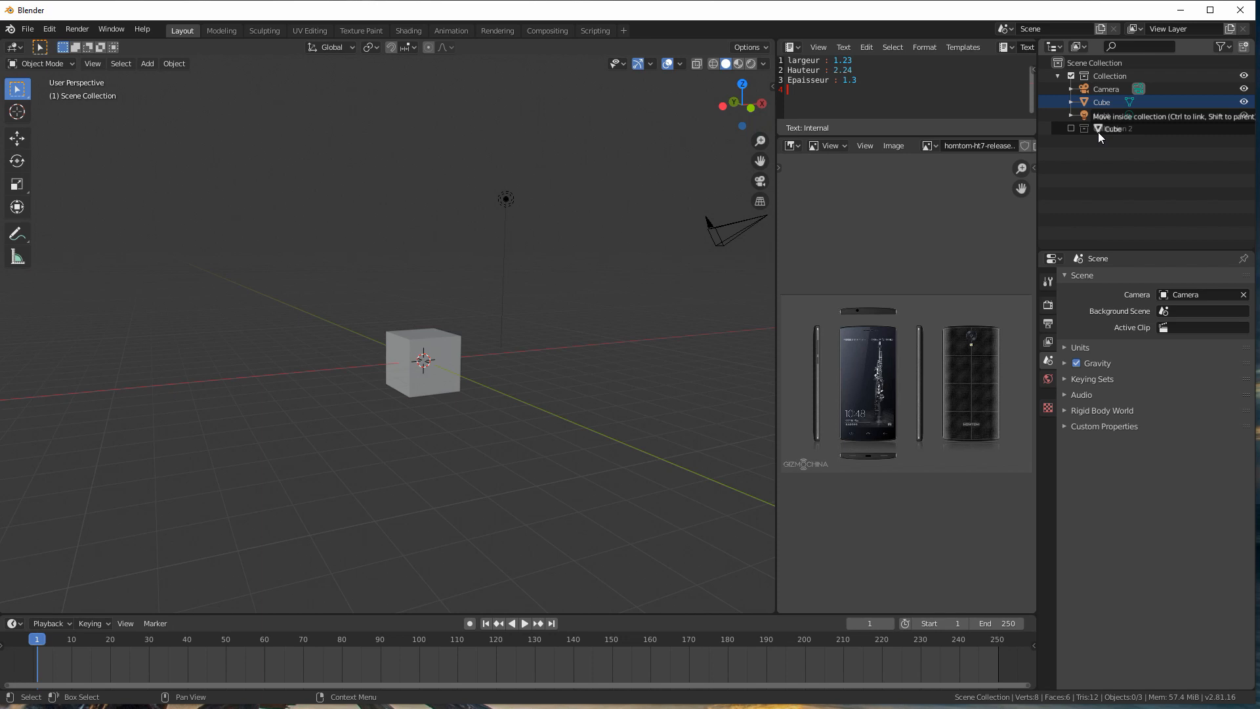
left_click_drag(1097, 132, 1098, 132)
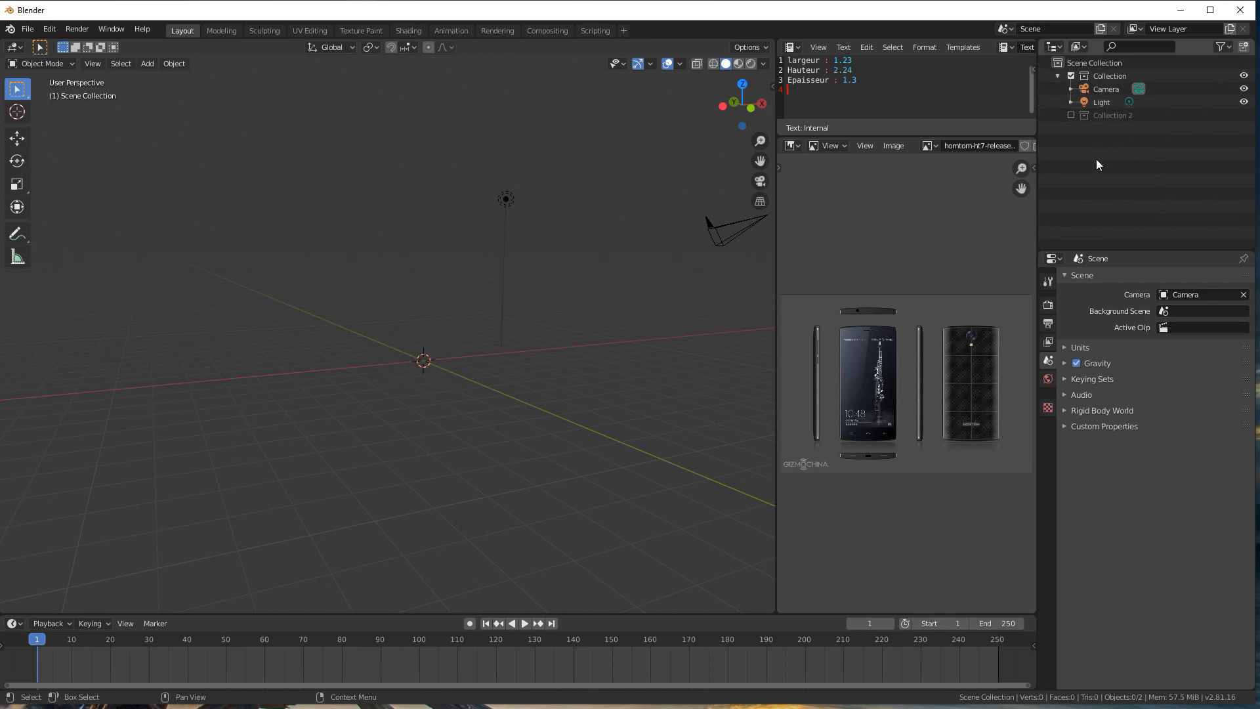
left_click(1070, 116)
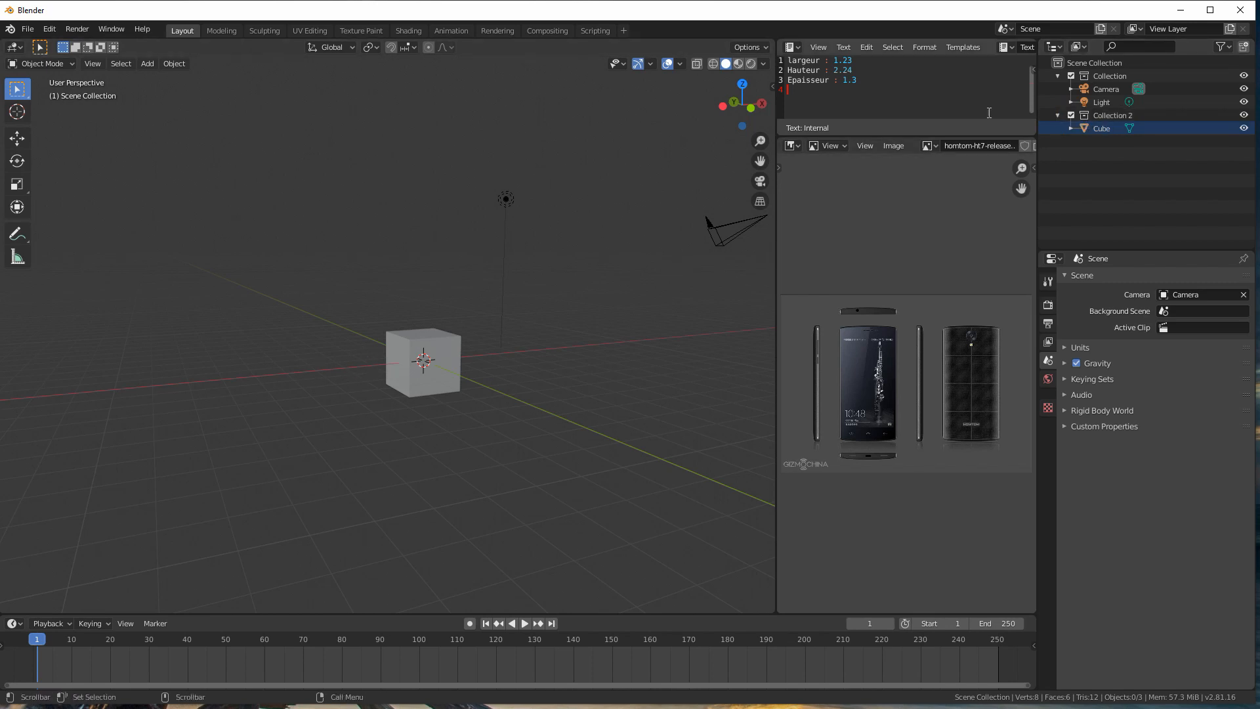
left_click(1071, 76)
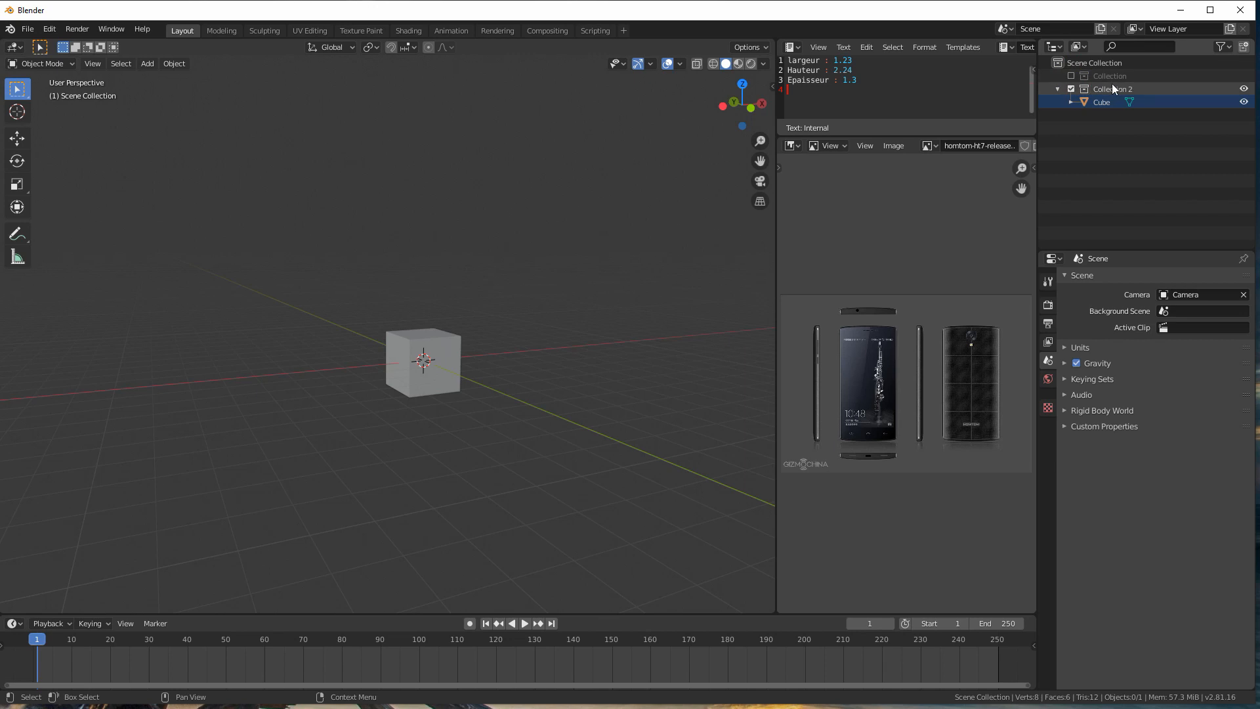
Step: Select the default cube in the 3D viewport
middle_click_drag(580, 274, 529, 284)
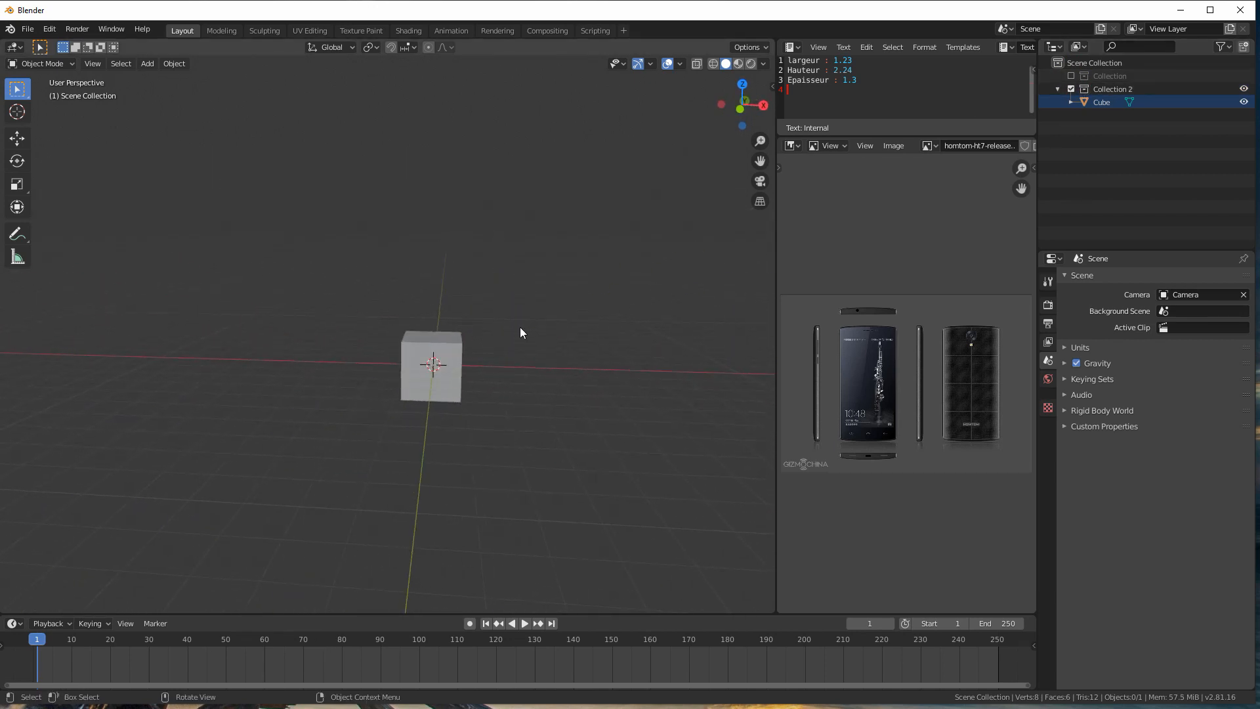
middle_click_drag(494, 394, 466, 354)
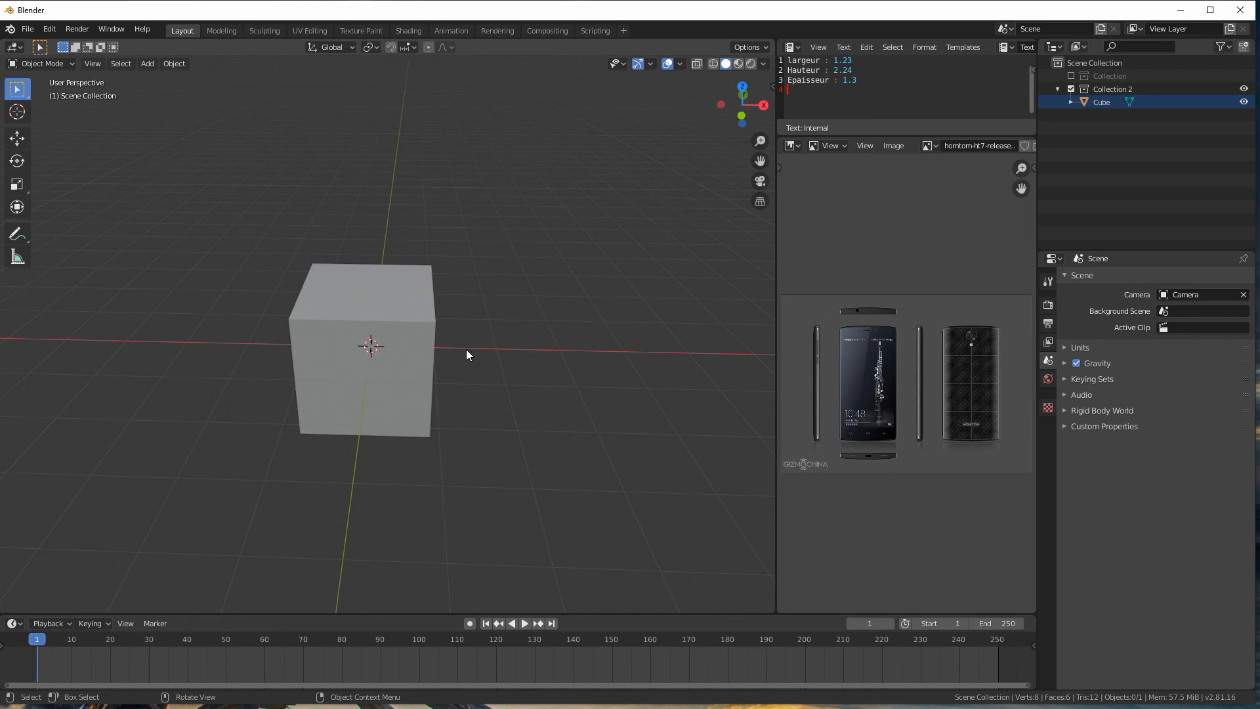
middle_click_drag(296, 256, 507, 258)
scroll(420, 296, "up", 2)
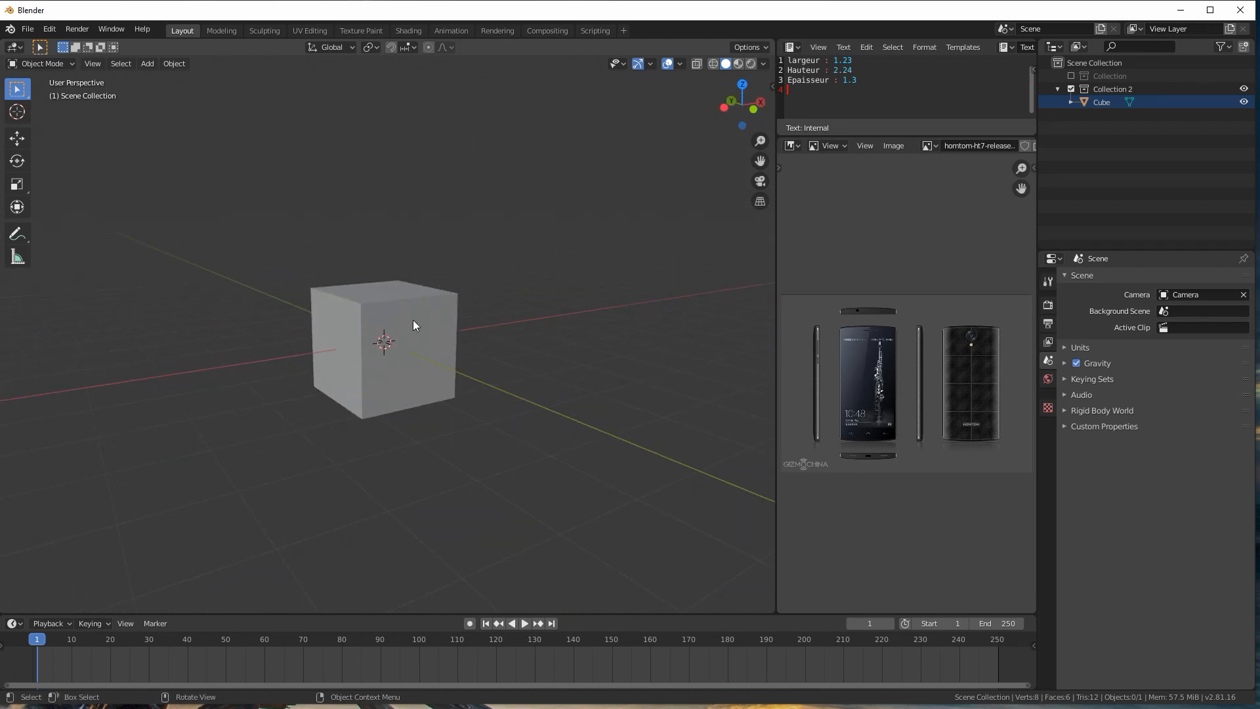
middle_click_drag(455, 340, 675, 337)
left_click(420, 316)
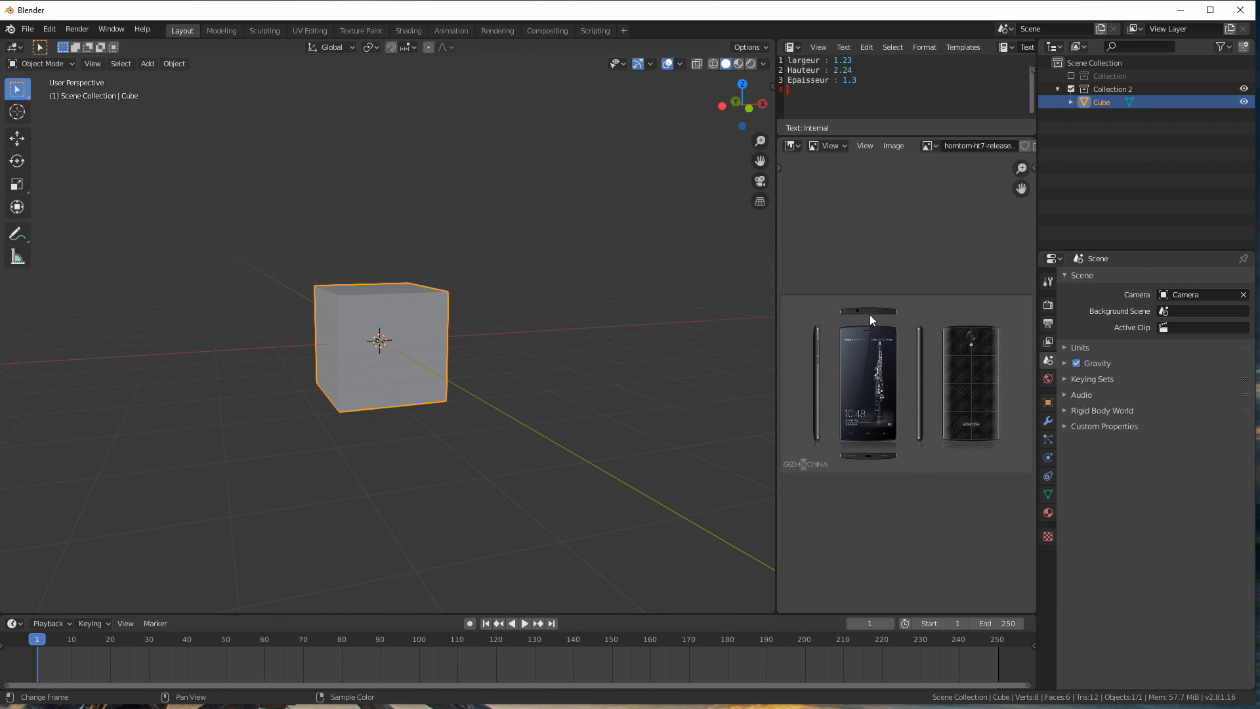
Step: Examine the cube from several angles to relate its sides to the noted phone width, height and thickness
mouse_move(544, 342)
middle_mouse_down()
mouse_move(444, 320)
mouse_move(562, 332)
mouse_move(550, 355)
mouse_move(499, 318)
mouse_move(390, 344)
mouse_move(338, 329)
mouse_move(523, 332)
mouse_move(520, 352)
mouse_move(537, 346)
middle_mouse_up()
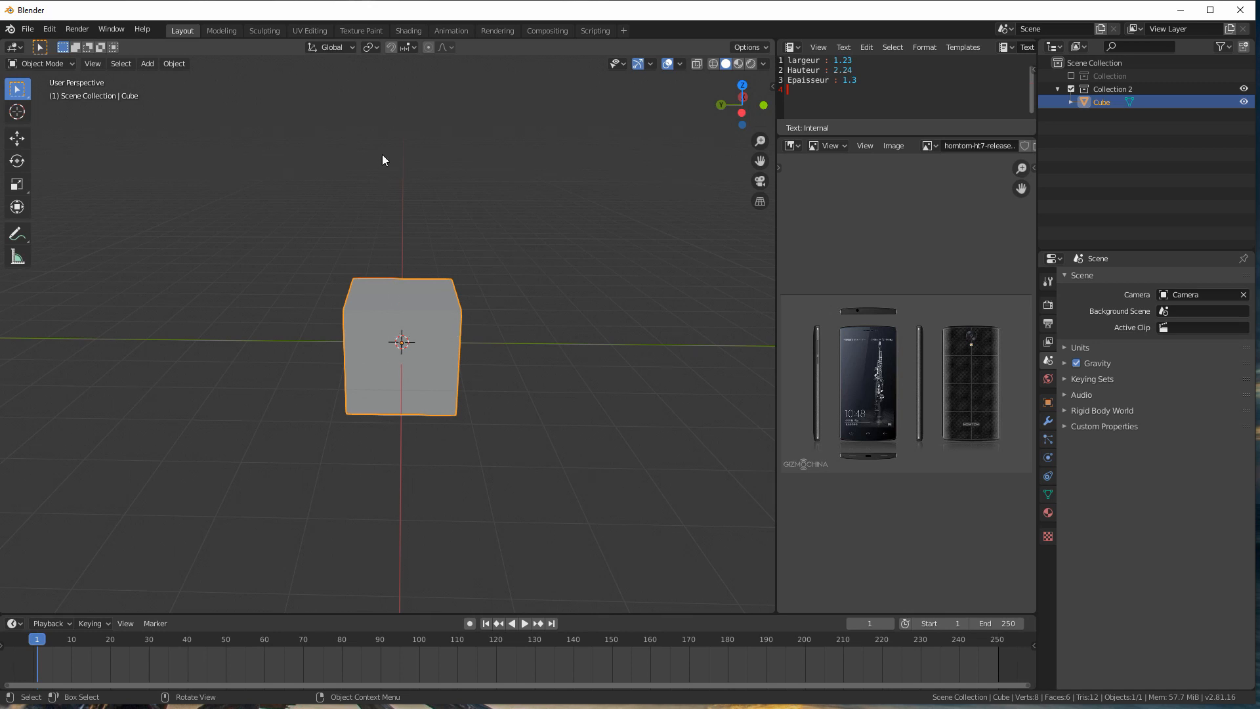
middle_click_drag(589, 353, 453, 321)
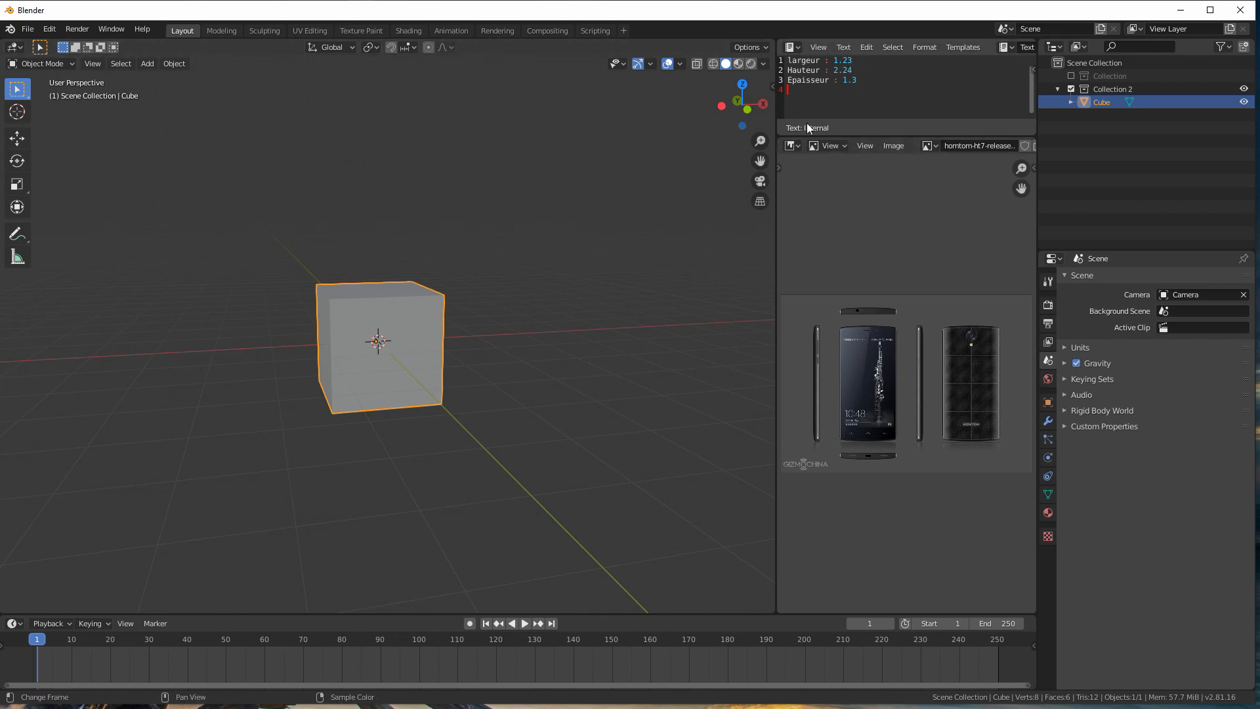
middle_click_drag(534, 164, 553, 168)
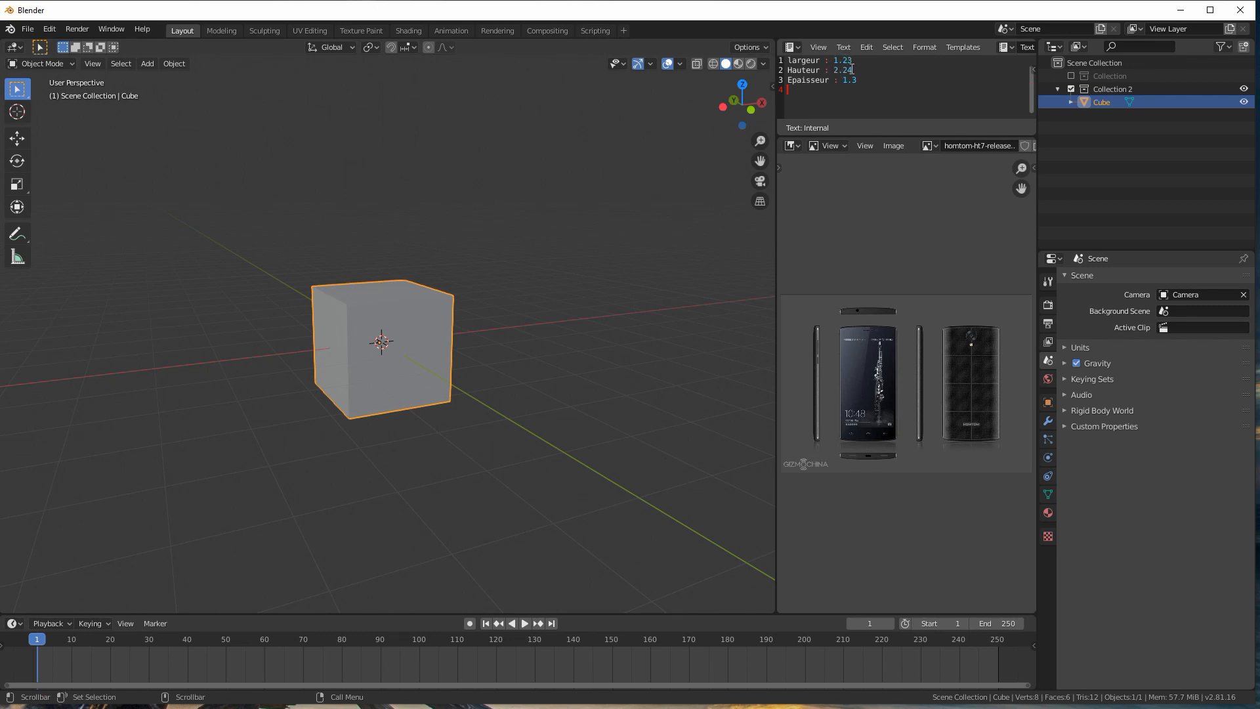
middle_click_drag(505, 234, 450, 309)
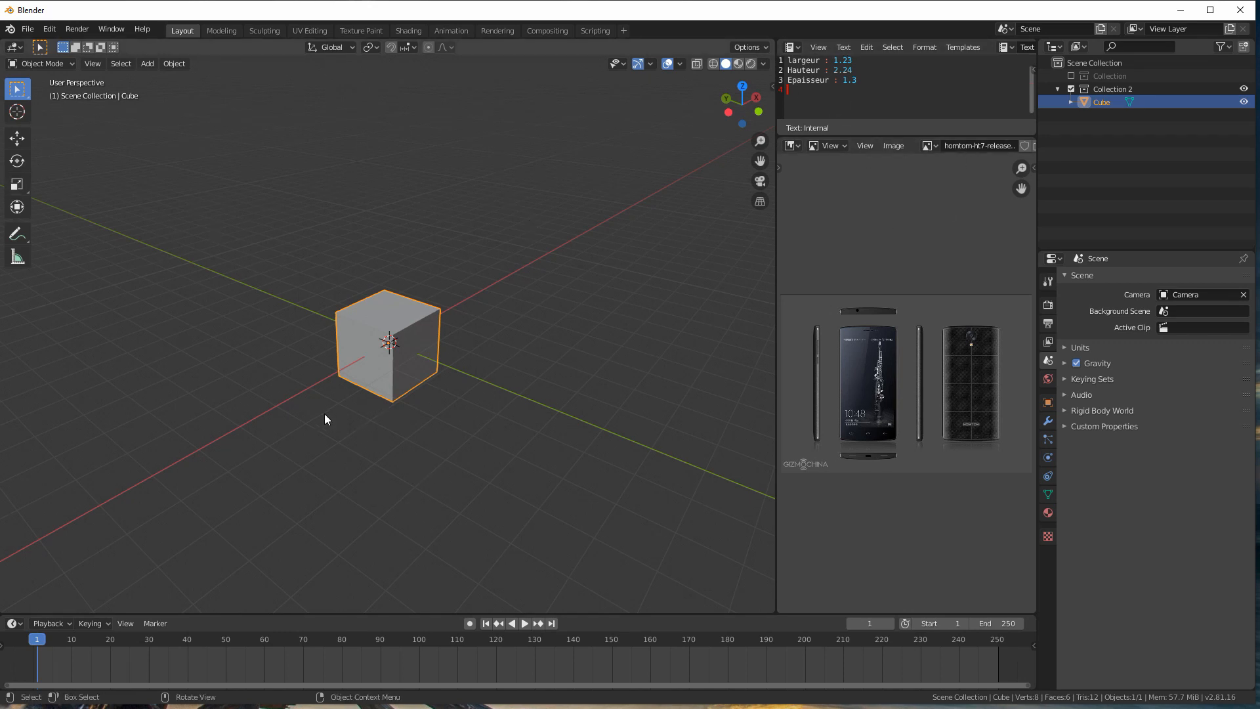
middle_click_drag(499, 397, 465, 407)
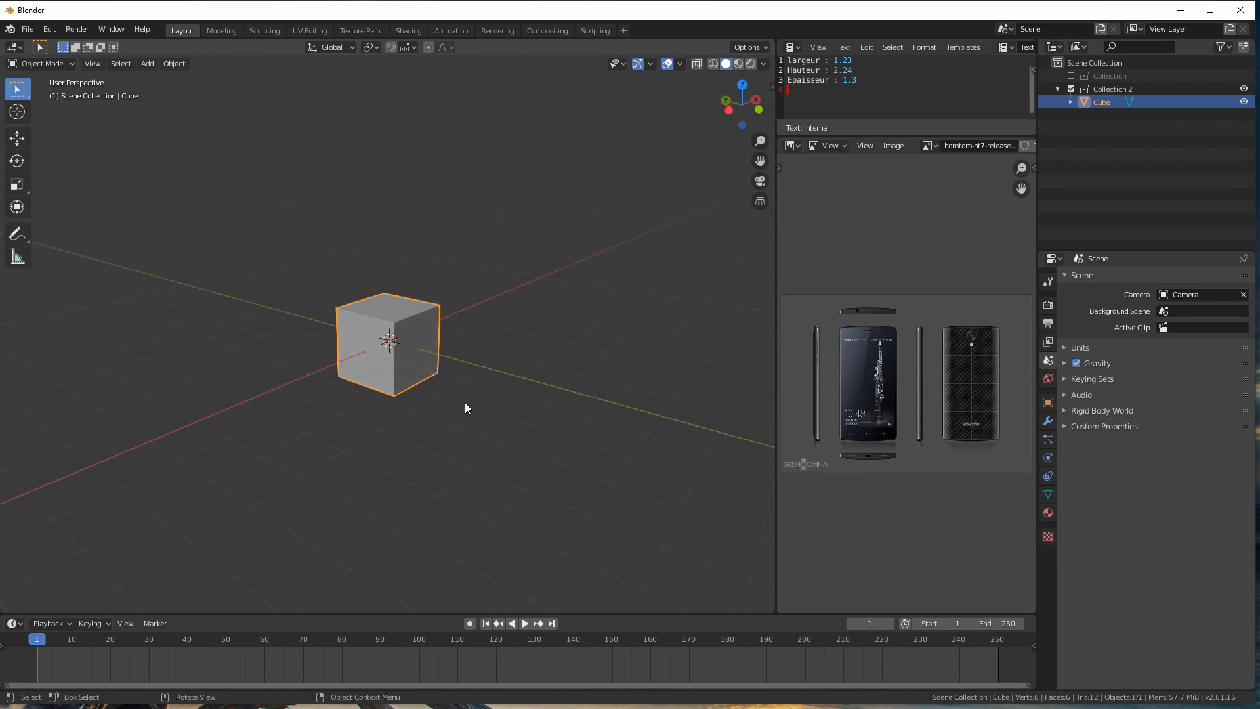
middle_click_drag(394, 332, 427, 319)
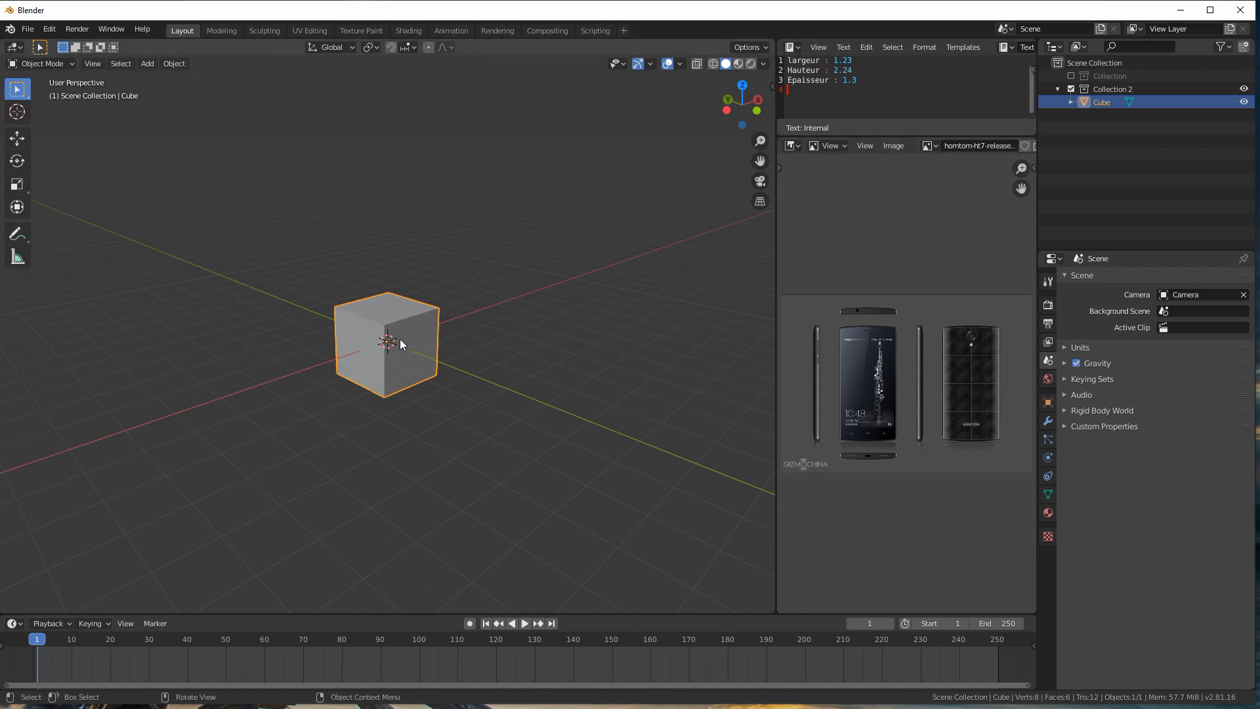
middle_click_drag(350, 331, 377, 328)
scroll(451, 319, "up", 2)
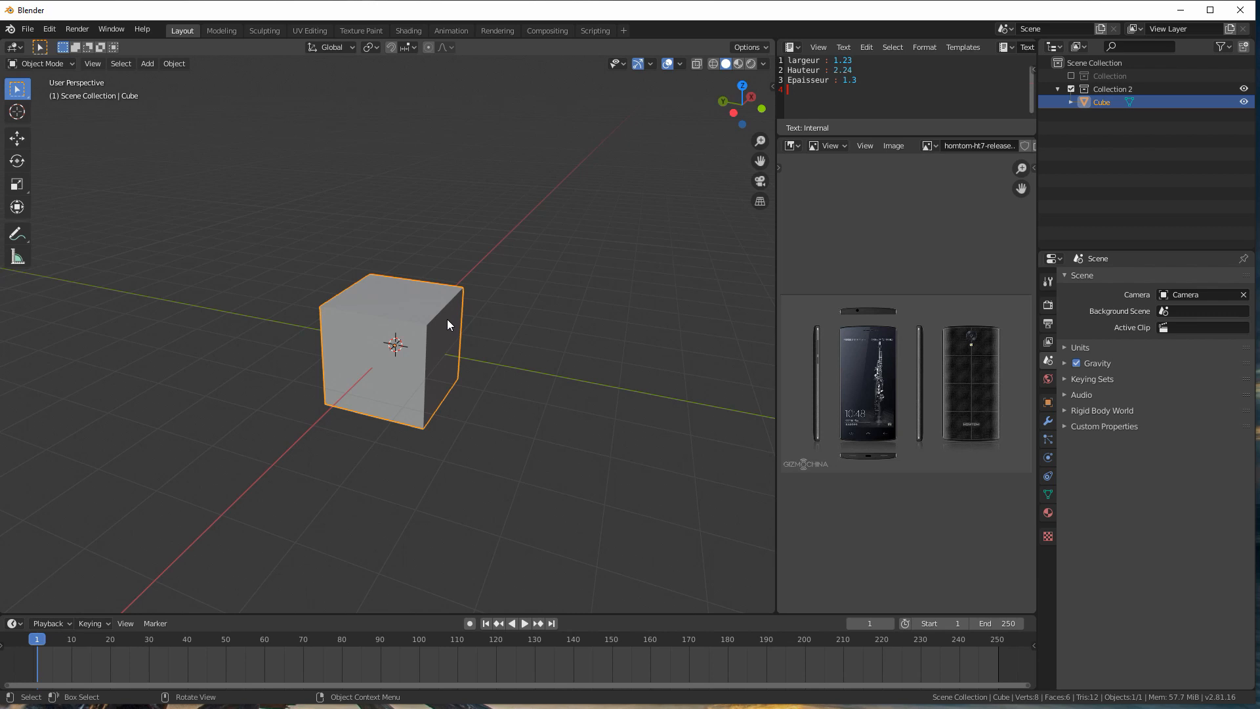
scroll(425, 312, "up", 3)
scroll(433, 328, "down", 2)
middle_click_drag(436, 330, 396, 327)
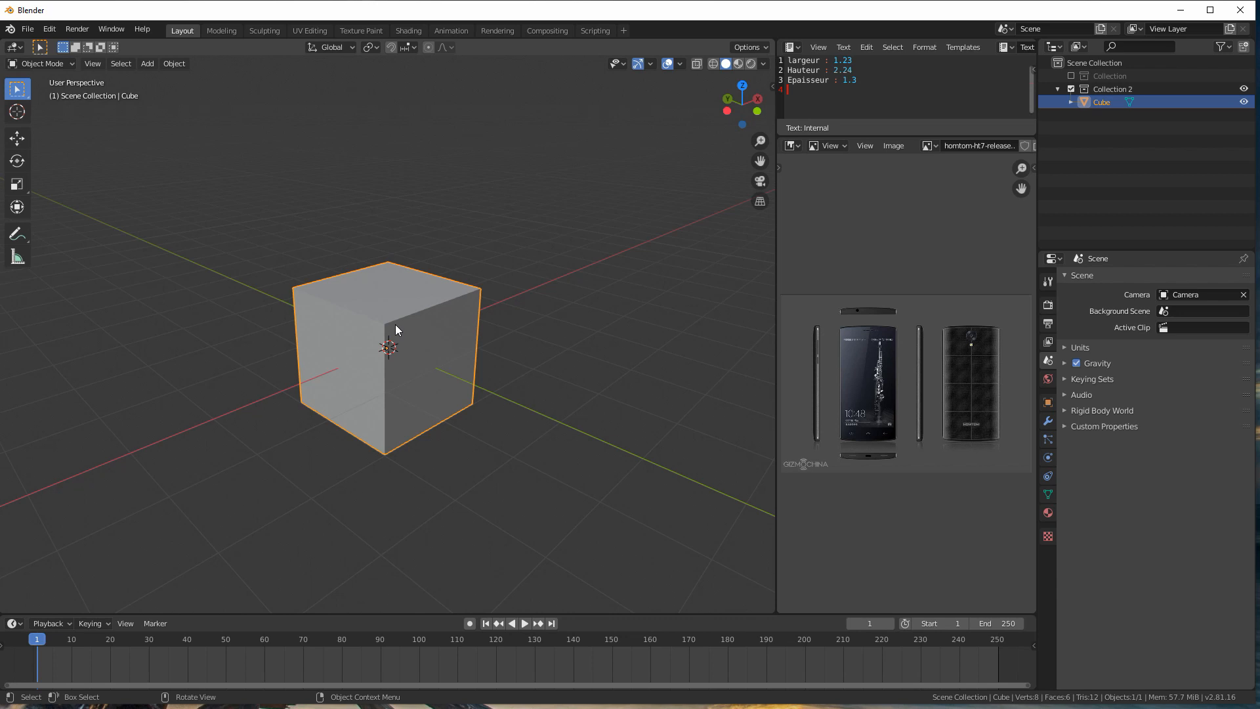
scroll(400, 335, "down", 2)
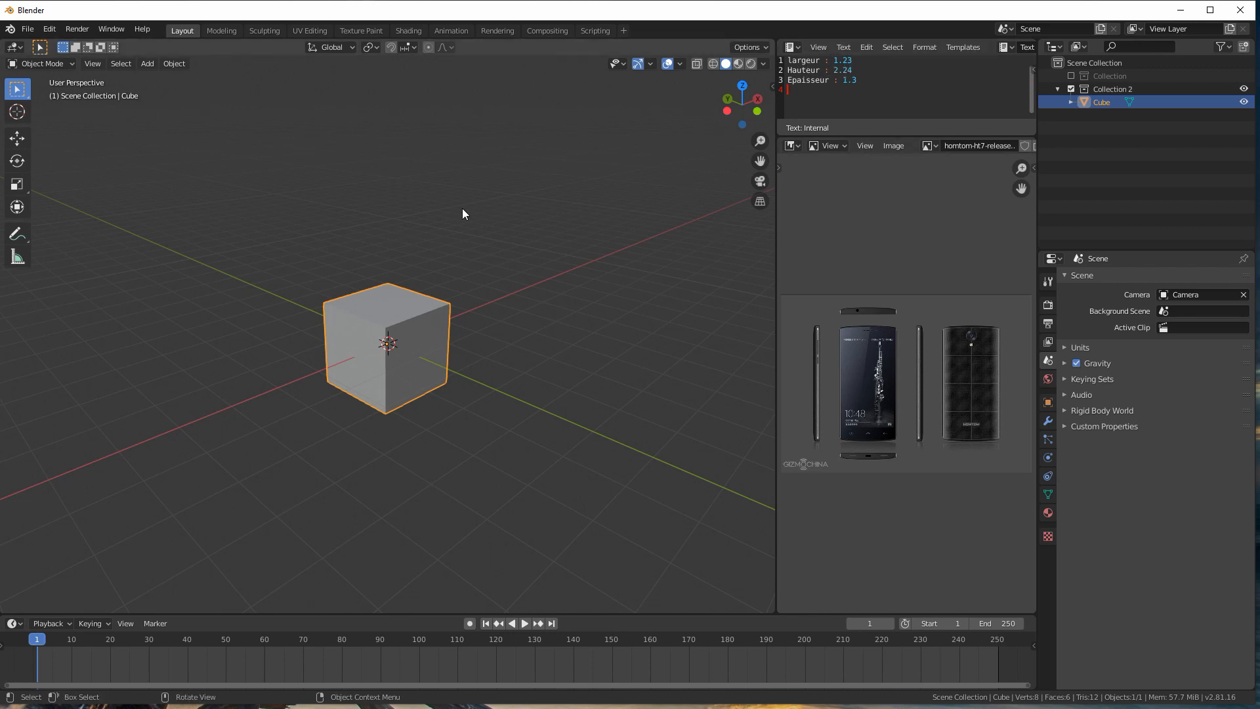
scroll(394, 305, "up", 2)
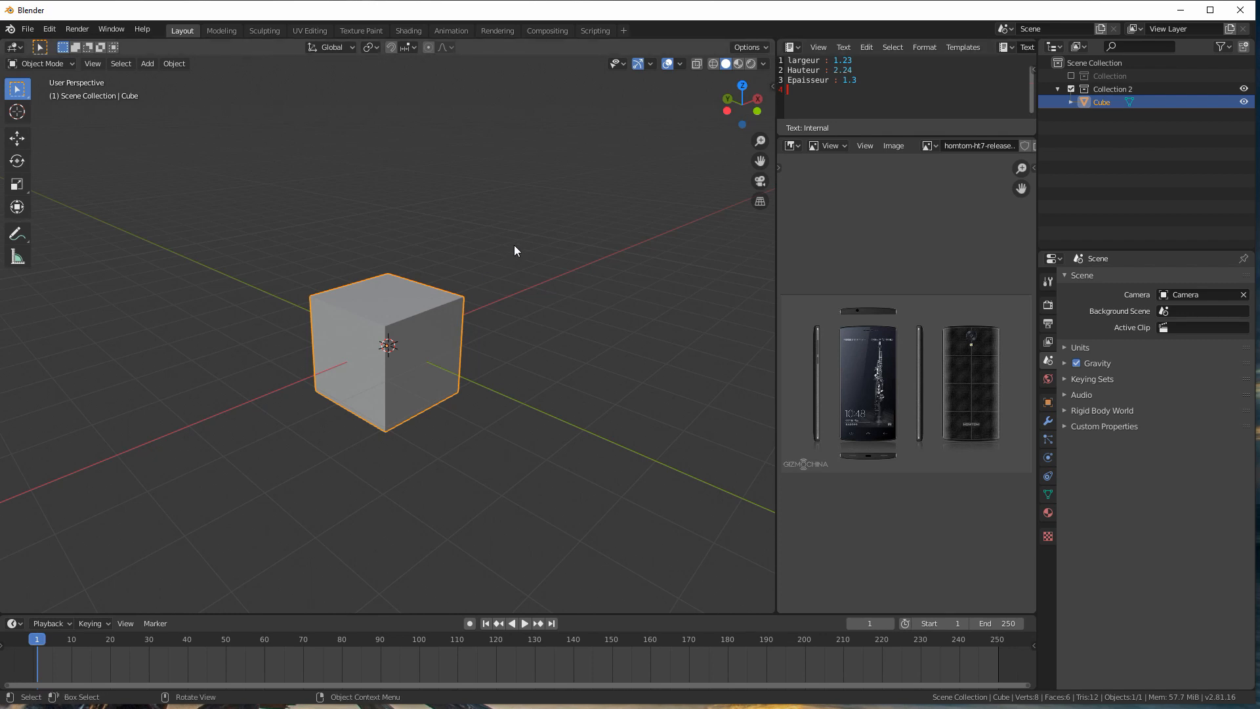
Step: Show the cube's location, rotation, scale and dimensions in the 3D viewport, with the readout wide enough to read fully
key("n")
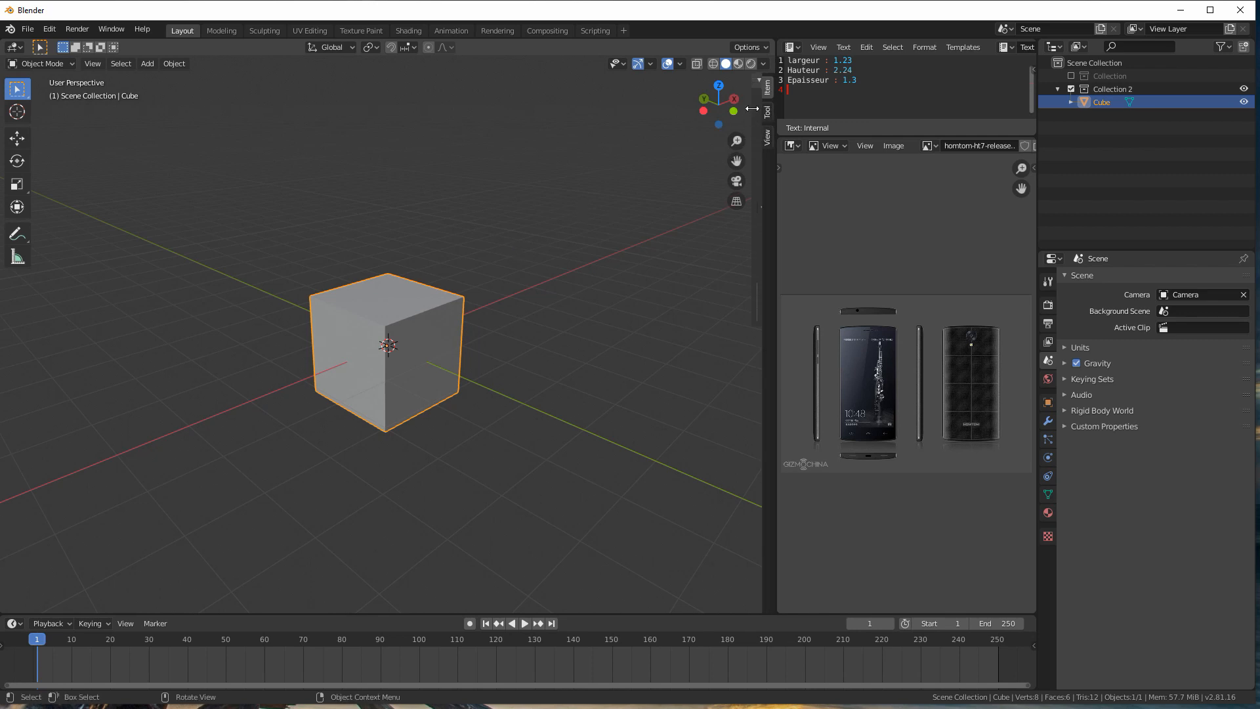
left_click_drag(757, 110, 662, 108)
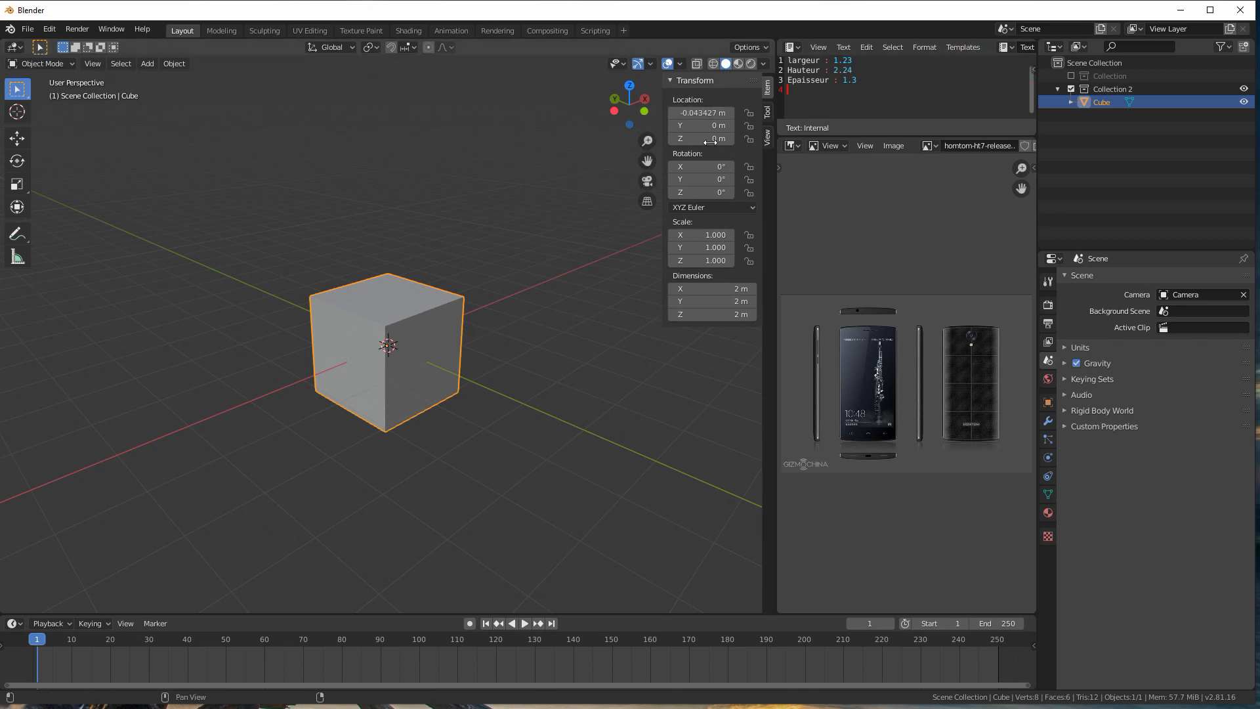
mouse_move(664, 100)
left_mouse_down()
mouse_move(754, 99)
mouse_move(655, 97)
left_mouse_up()
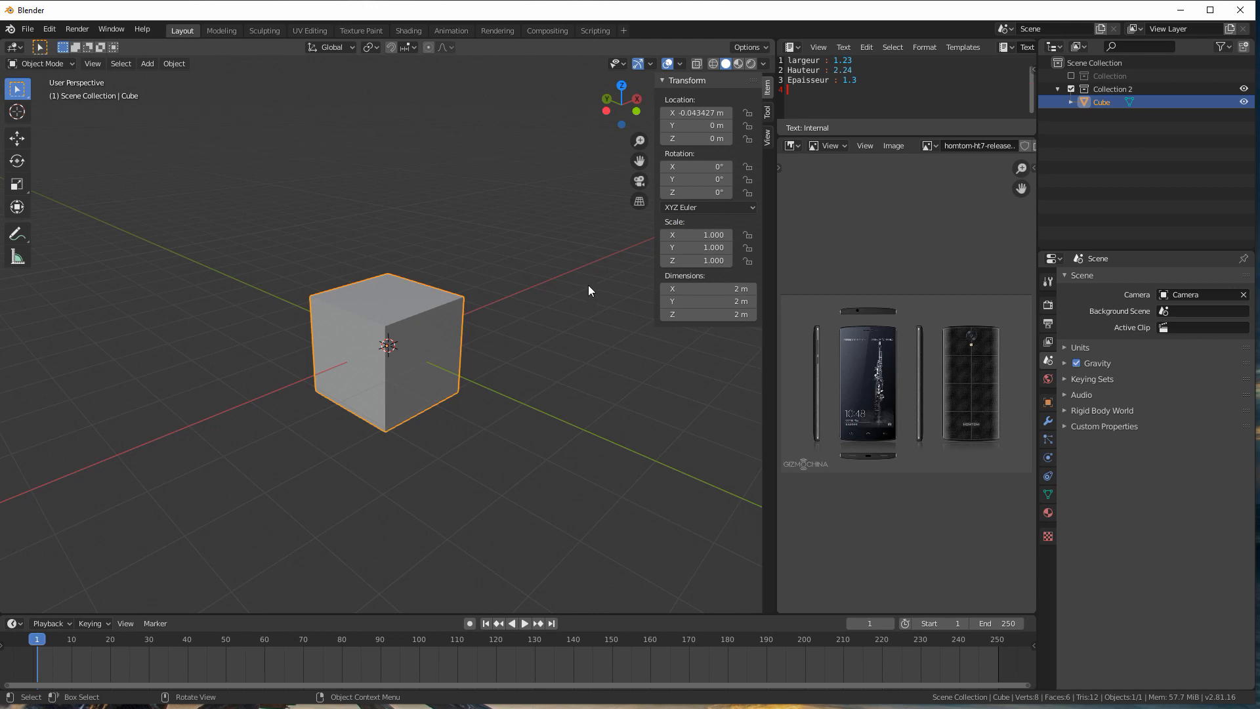
middle_click_drag(440, 348, 701, 283)
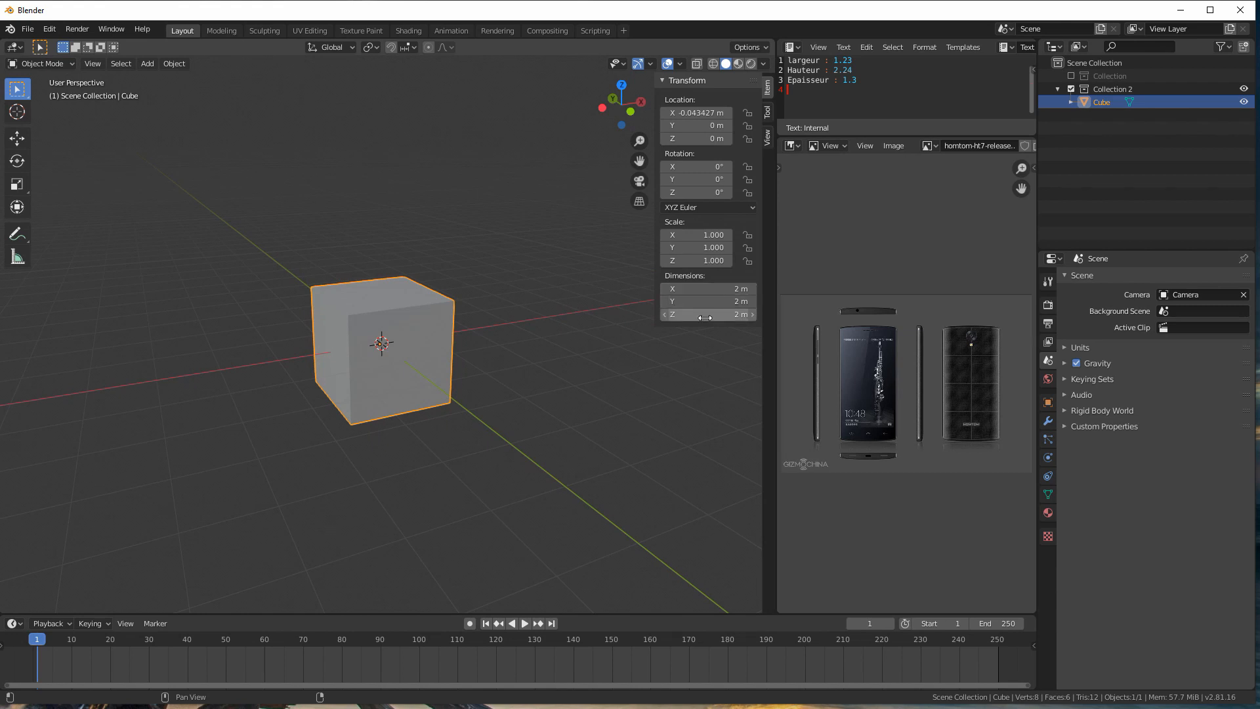
middle_click_drag(395, 352, 356, 432)
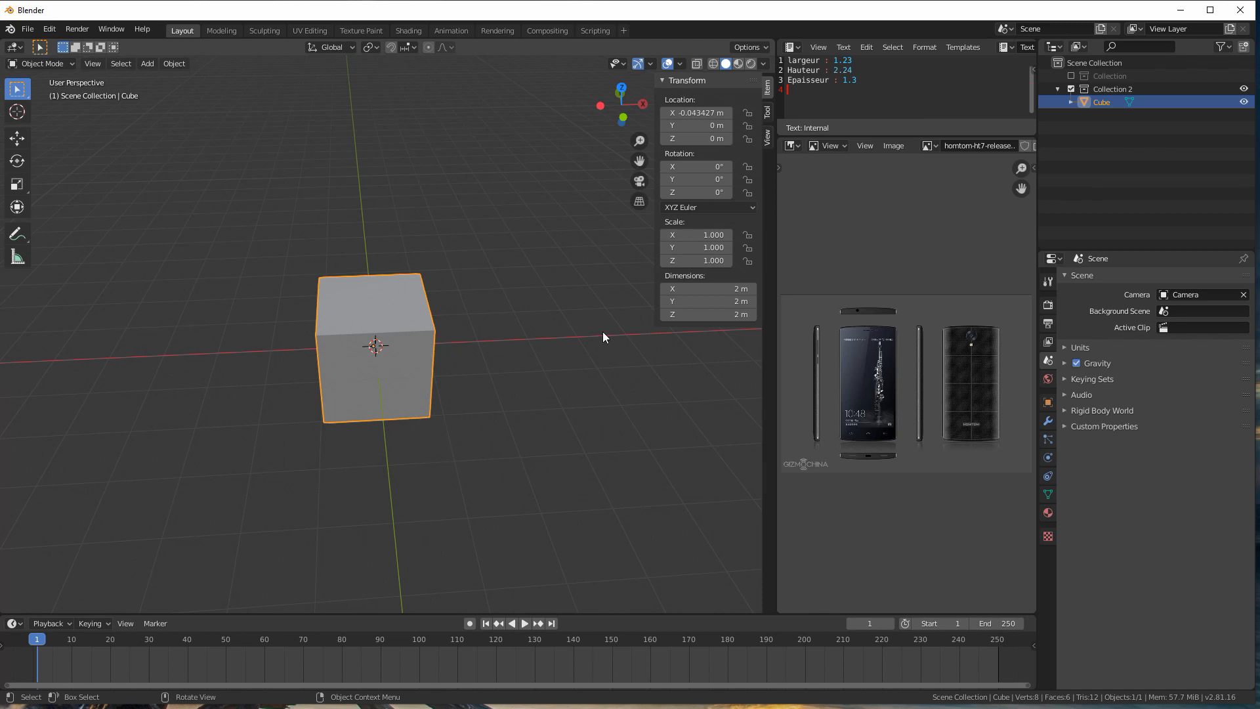
middle_click_drag(361, 357, 388, 328)
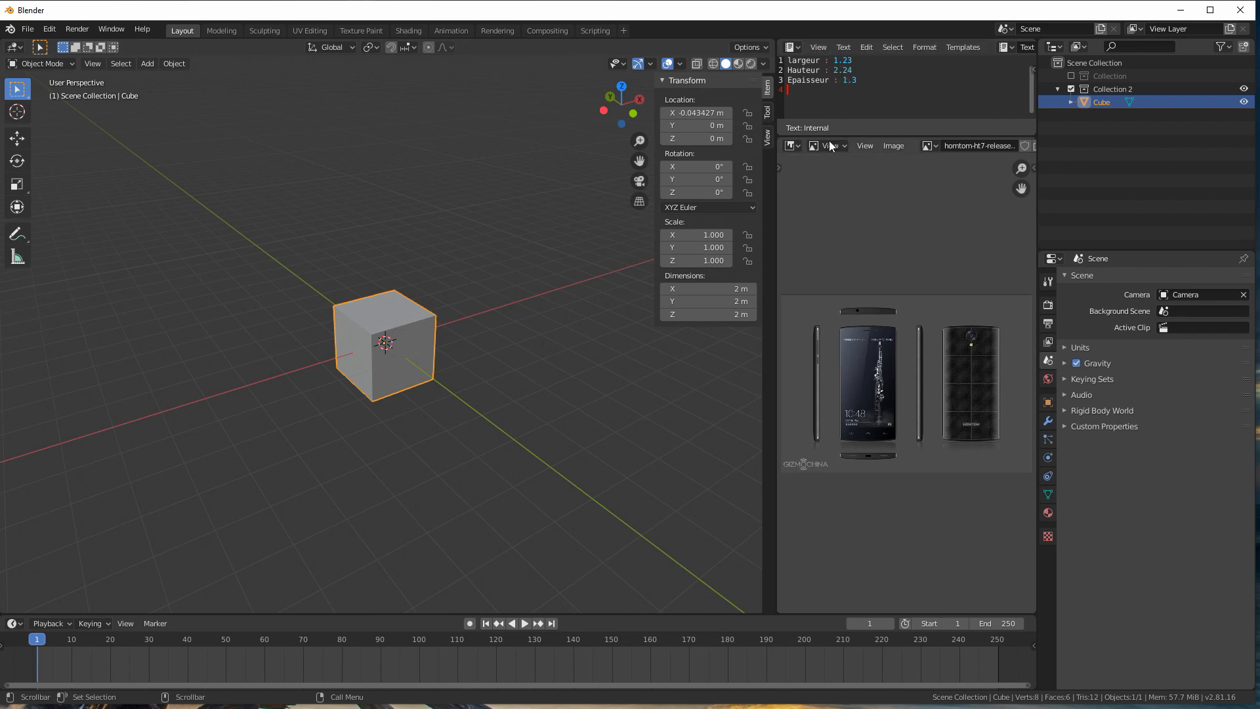
Step: Correct the phone's thickness (Epaisseur) in the text notes to 0.13
left_click_drag(844, 79, 860, 79)
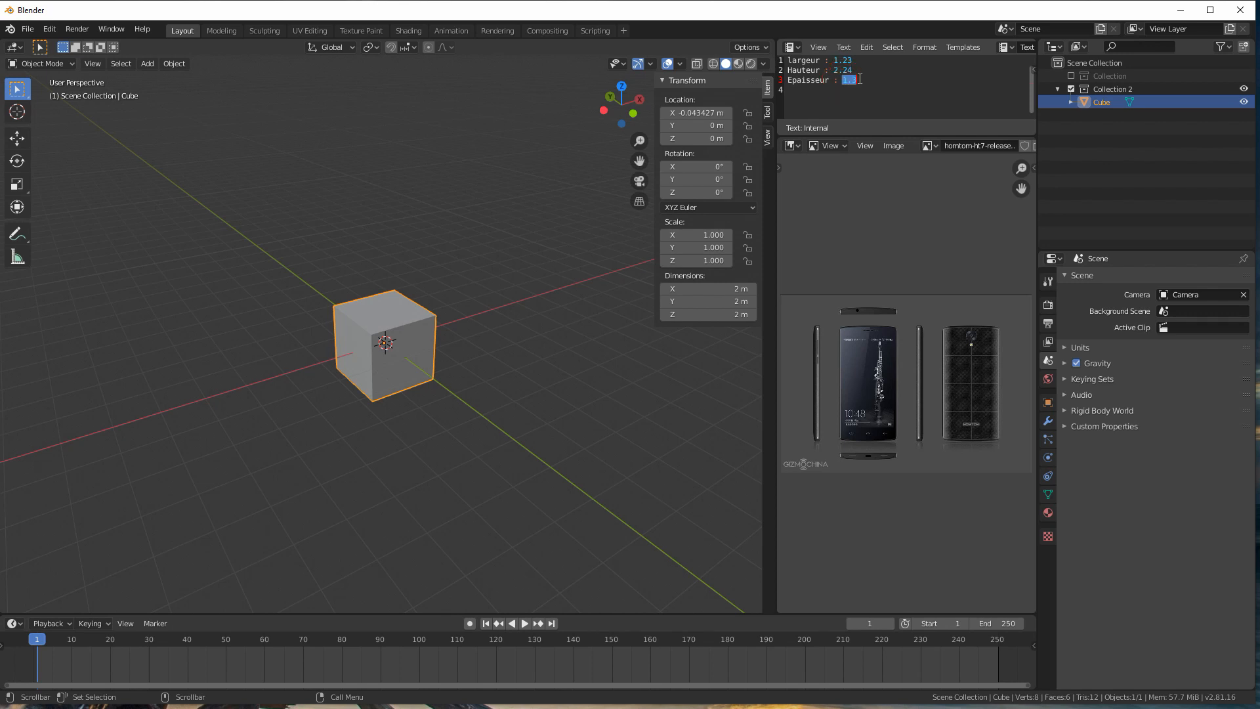
type("0.1")
Step: Set the cube's X dimension to 12.3 m, ten times the noted phone width
scroll(390, 319, "up", 3)
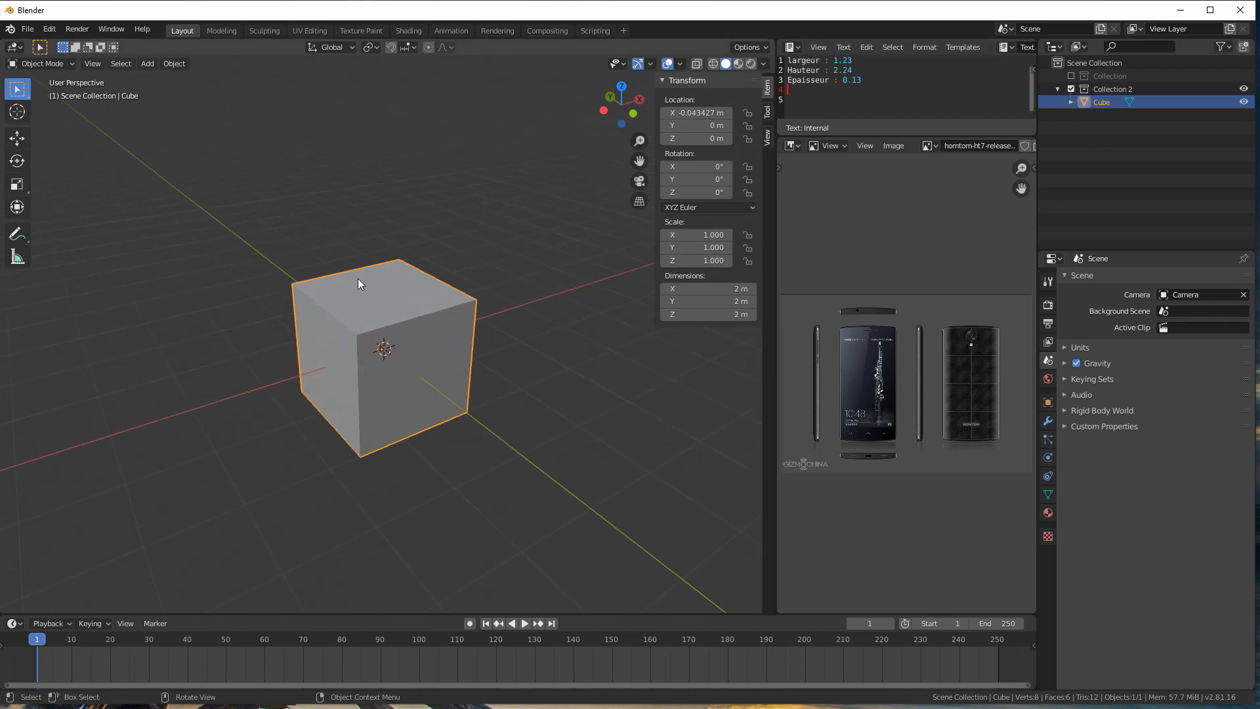
left_click(698, 288)
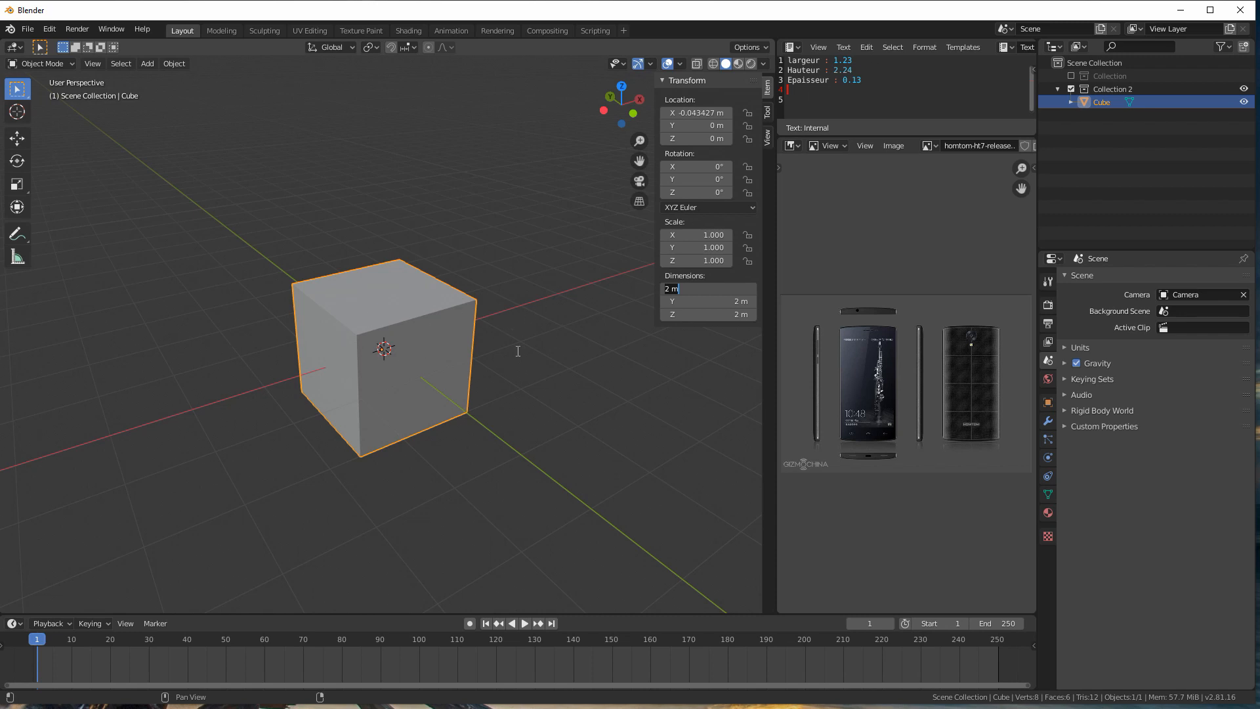
type("12.3")
key("Return")
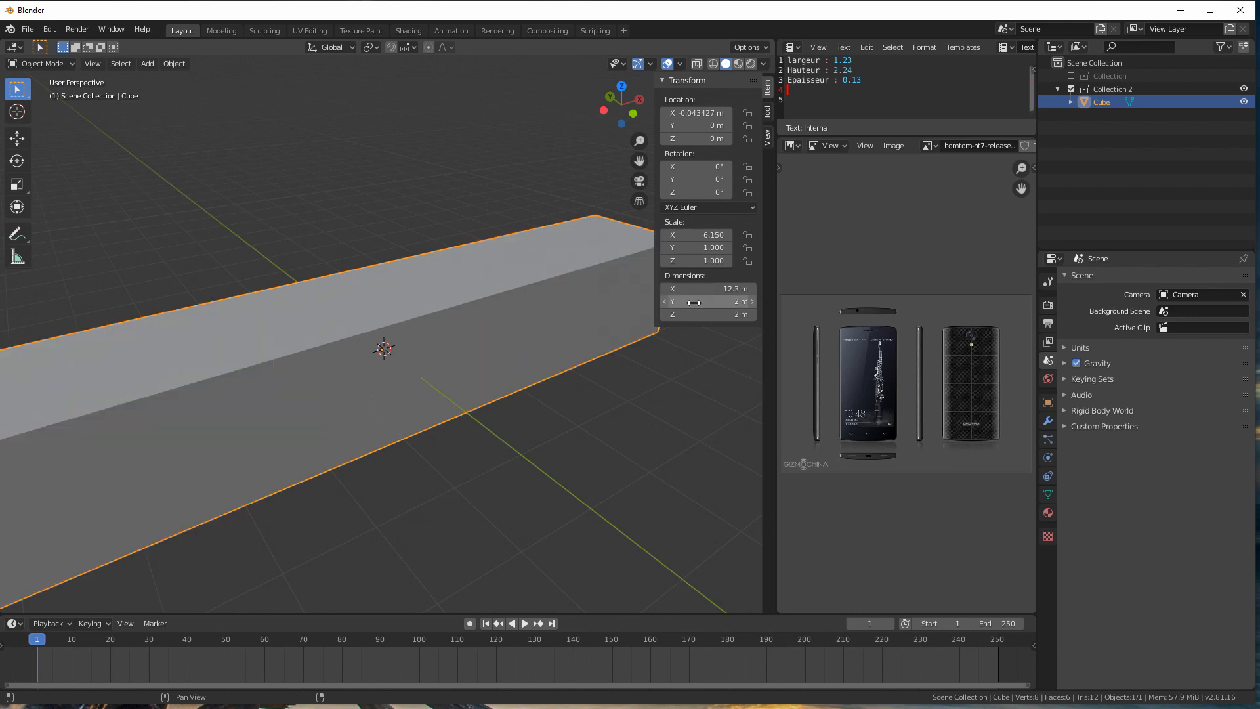
Step: Set the cube's Z dimension to 22.4 m for the phone's height and its Y dimension to 1.3 m for the thickness
scroll(388, 260, "down", 3)
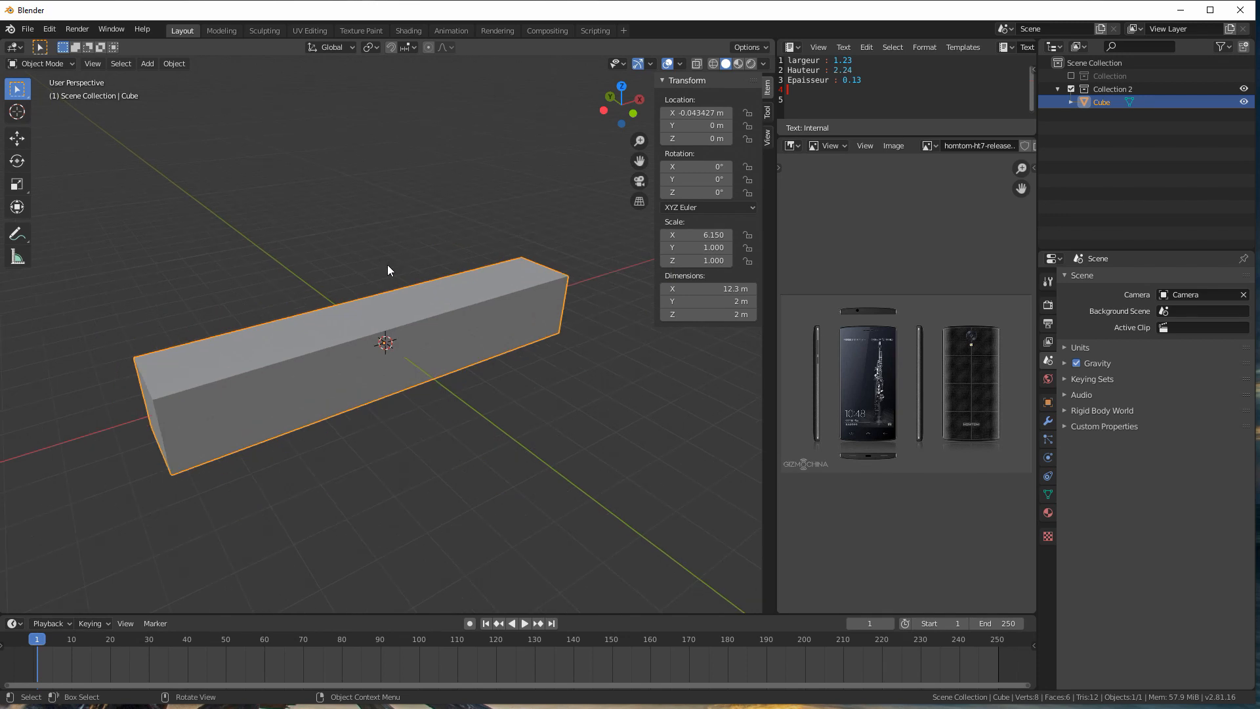
left_click(706, 301)
left_click(703, 316)
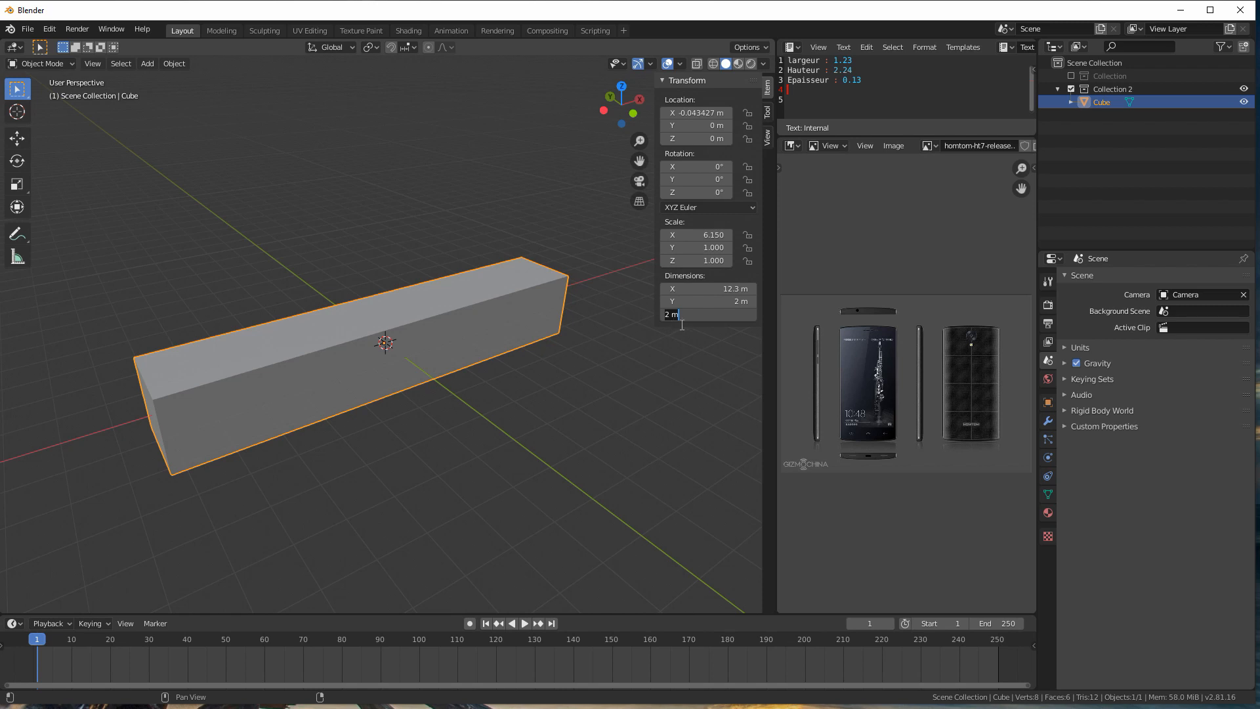
type("22.4")
key("Return")
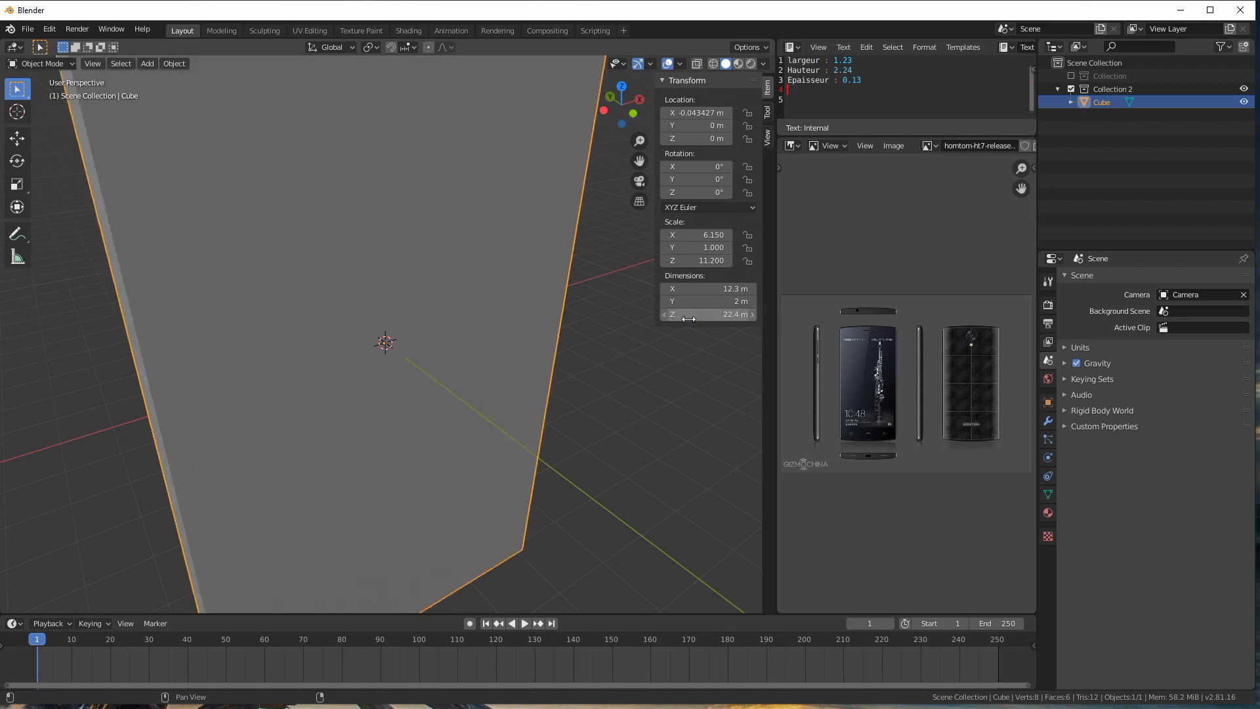
left_click(704, 302)
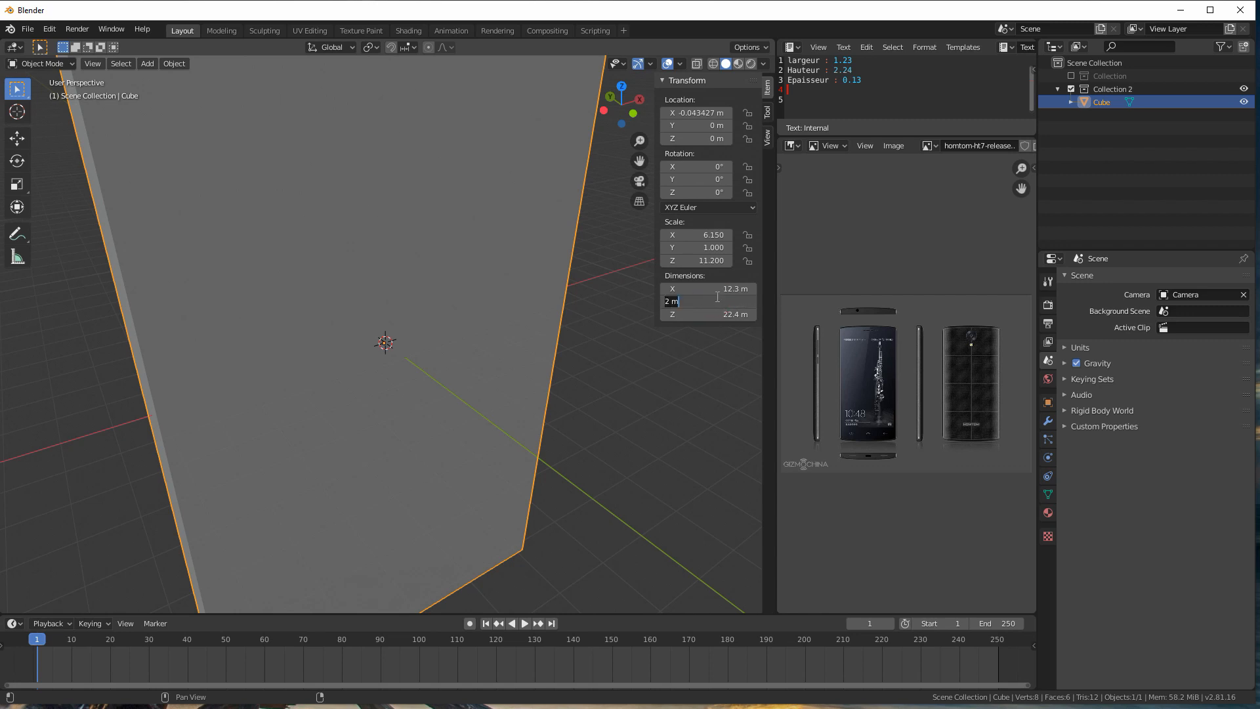
type("1.3")
key("Return")
Step: Examine the resized block from several angles and compare its proportions with the front and side views in the phone reference image
scroll(316, 305, "down", 4)
middle_click_drag(325, 302, 363, 308)
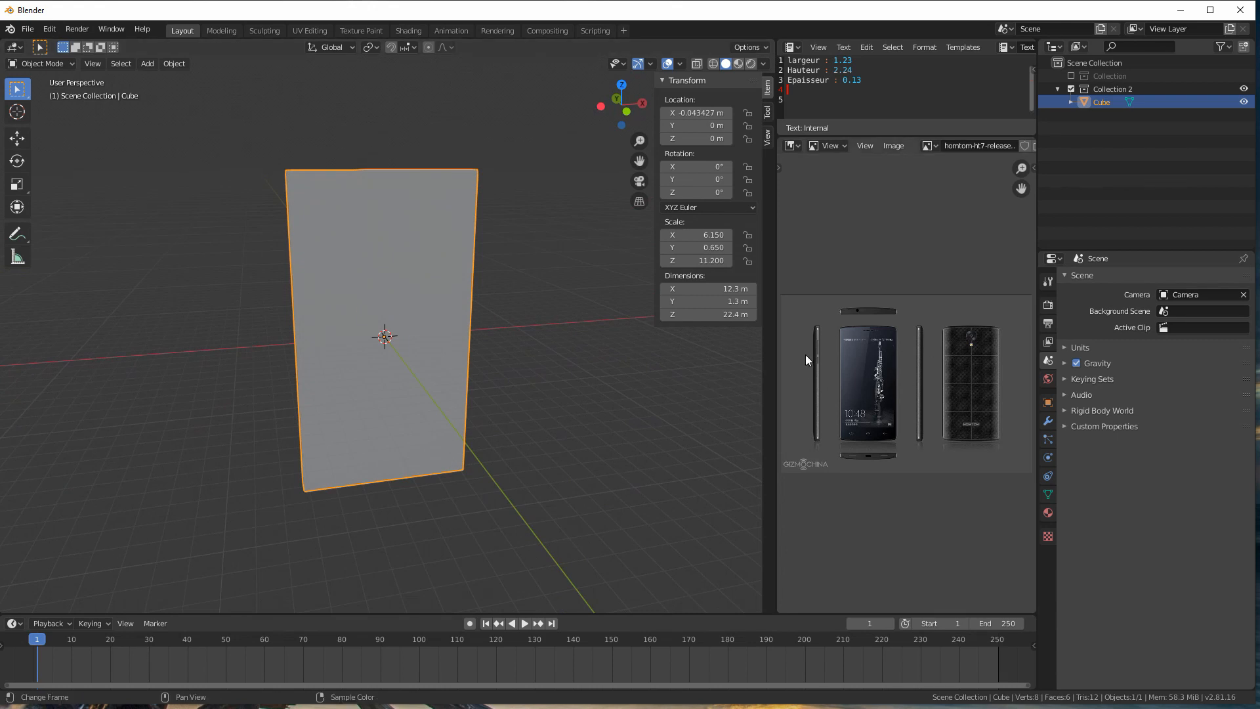
middle_click_drag(419, 265, 505, 303)
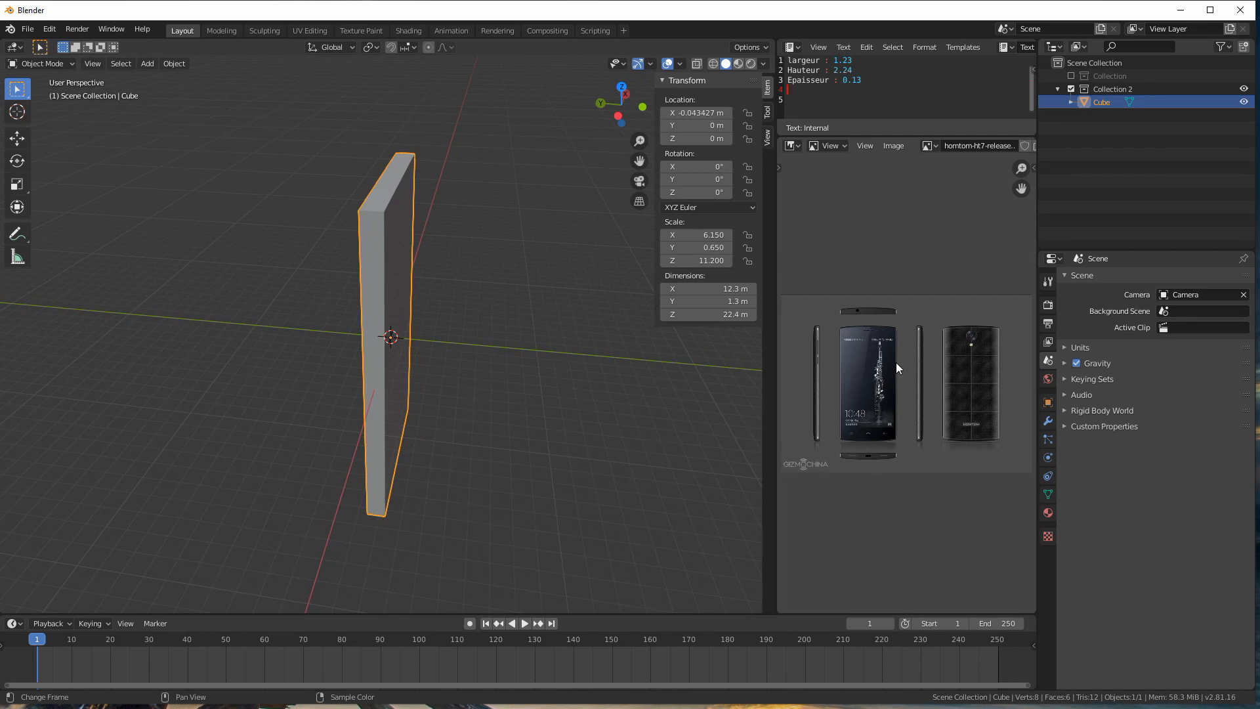
scroll(896, 362, "up", 2)
scroll(895, 361, "up", 1)
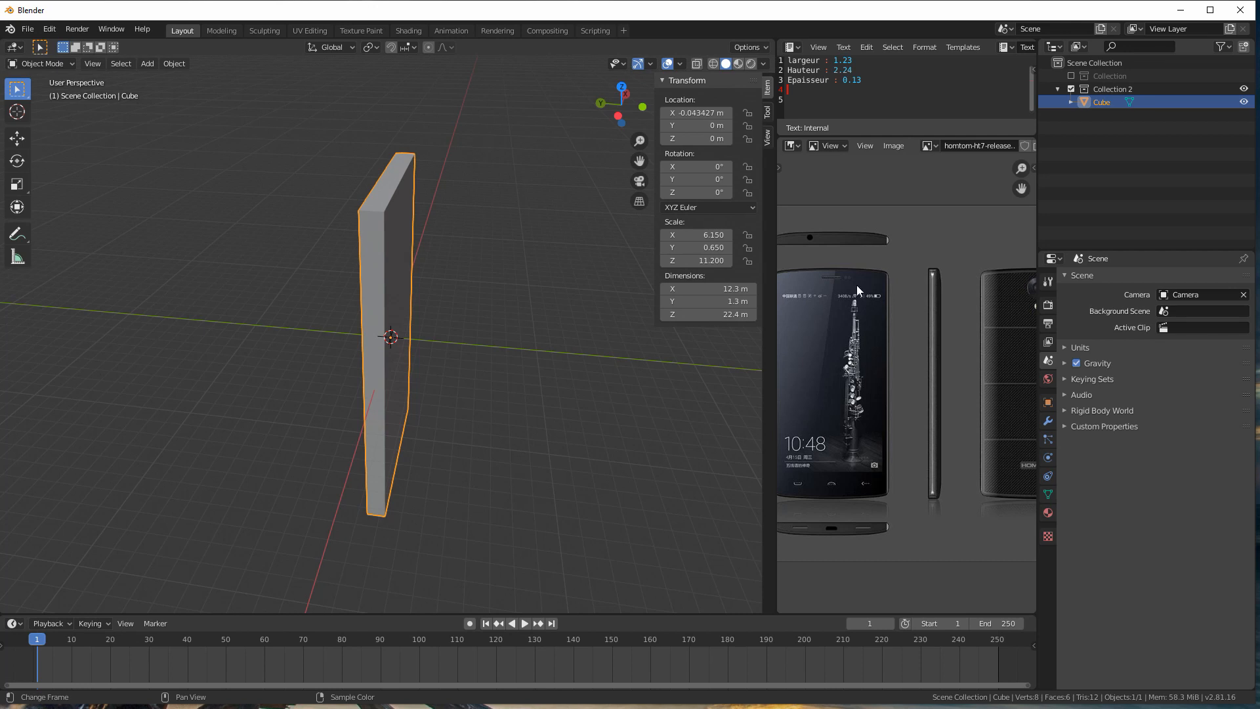
scroll(856, 287, "down", 1)
middle_click_drag(852, 289, 905, 281)
scroll(883, 268, "up", 2)
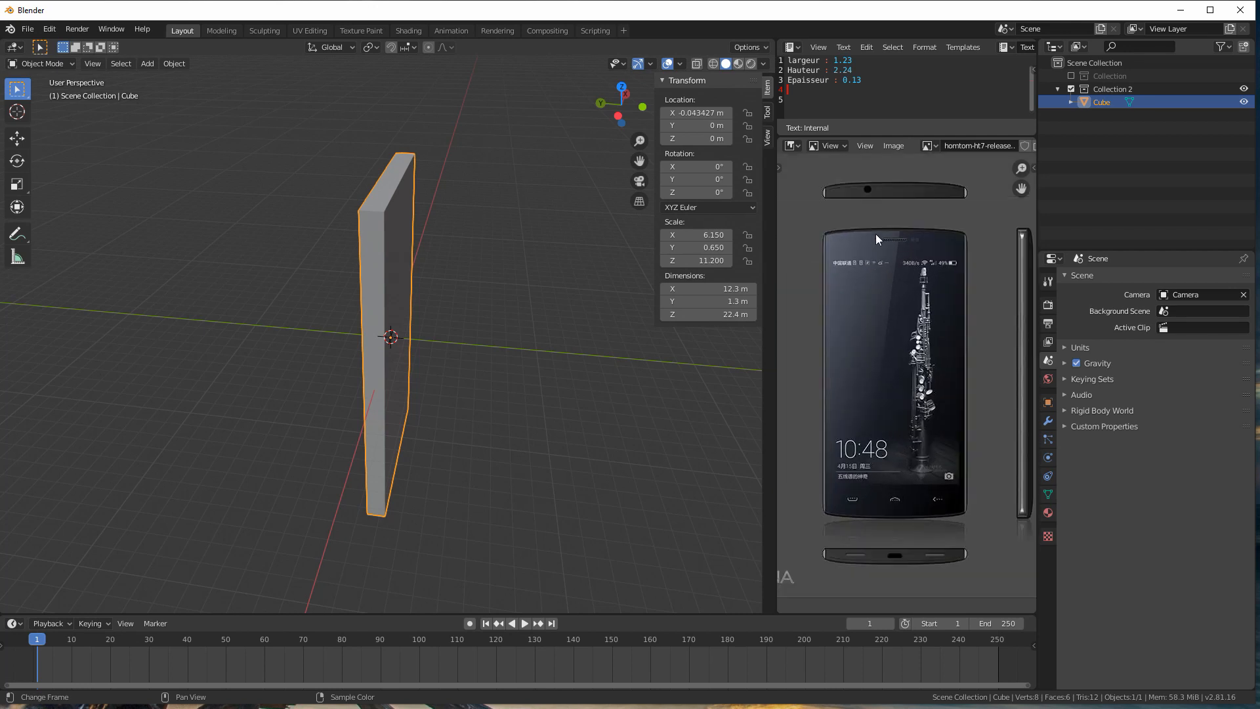
scroll(887, 336, "down", 2)
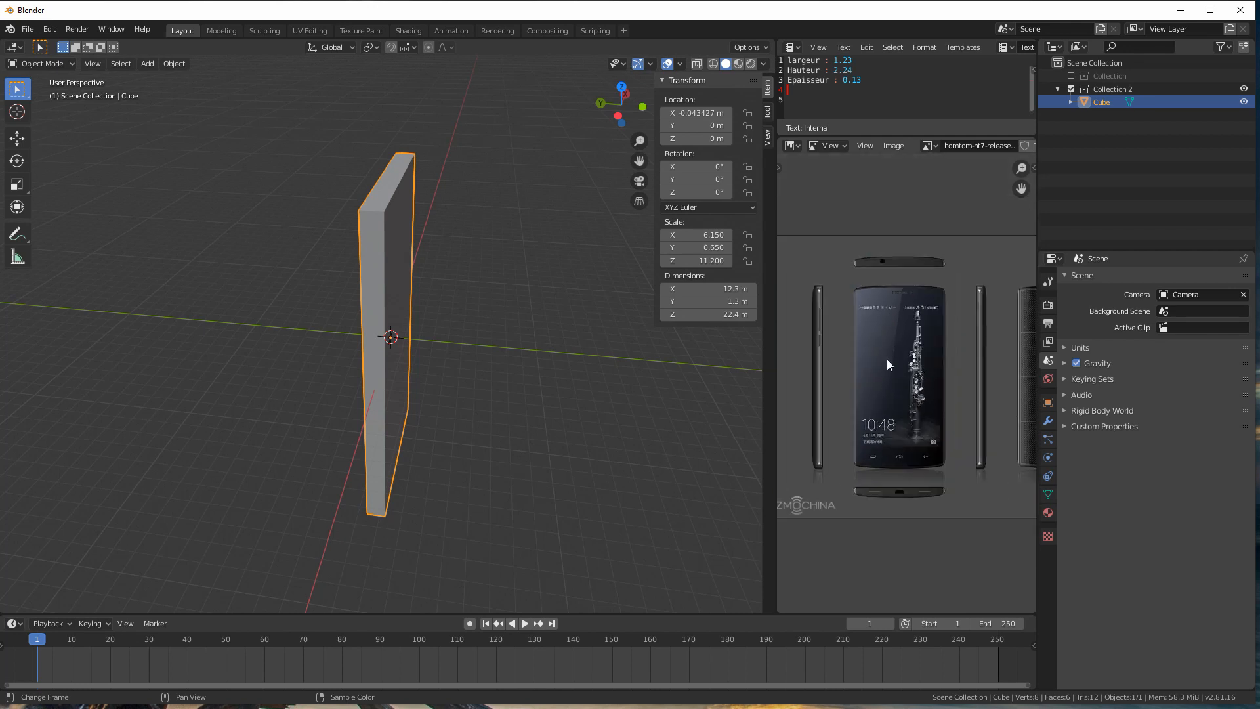
middle_click_drag(504, 232, 417, 205)
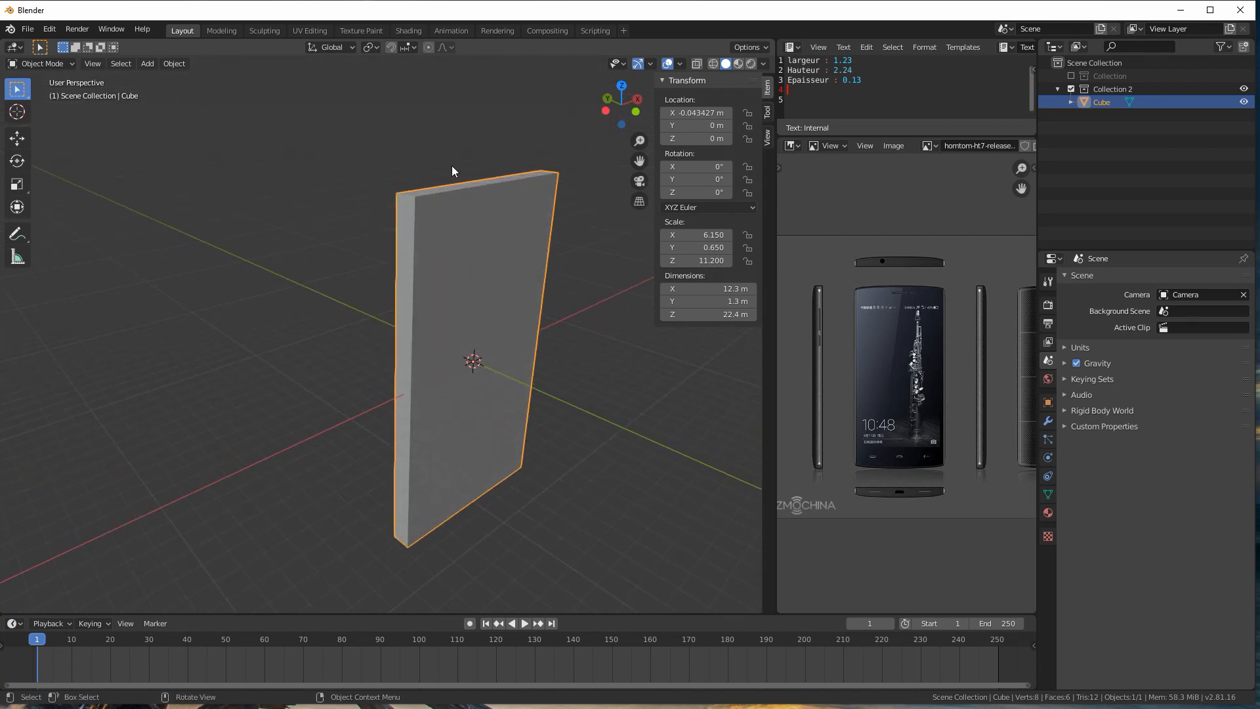
middle_click_drag(501, 286, 459, 282)
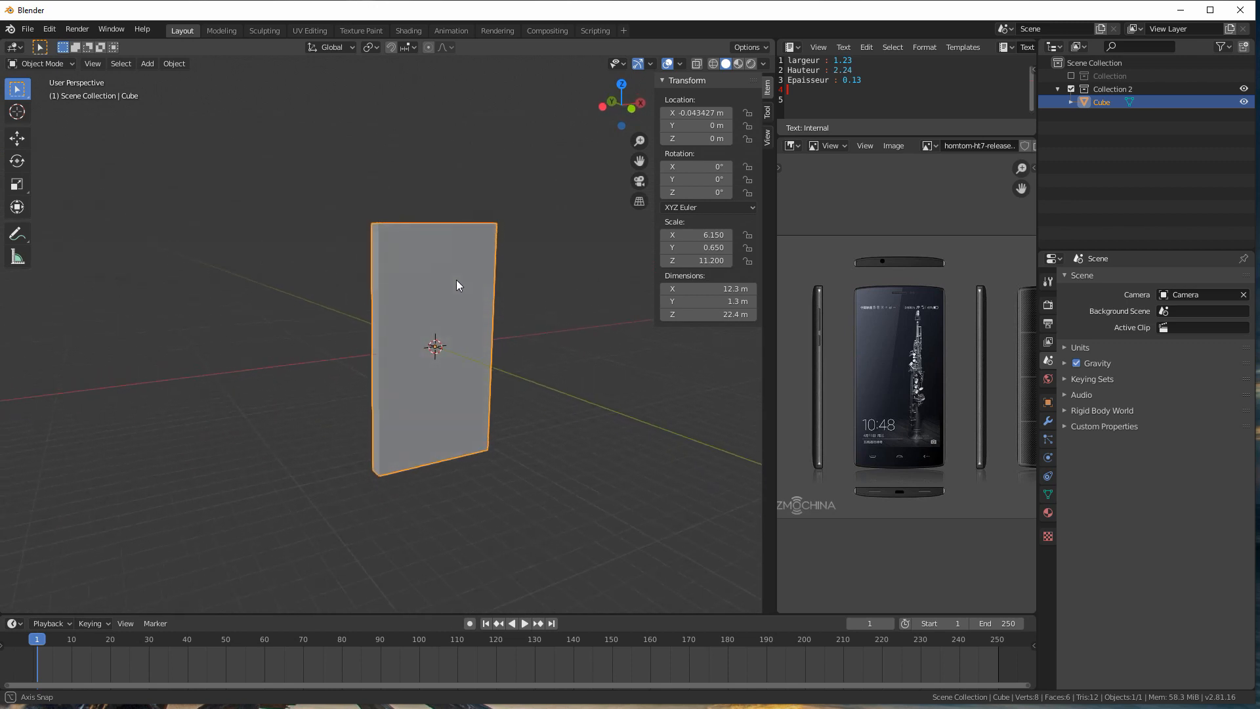